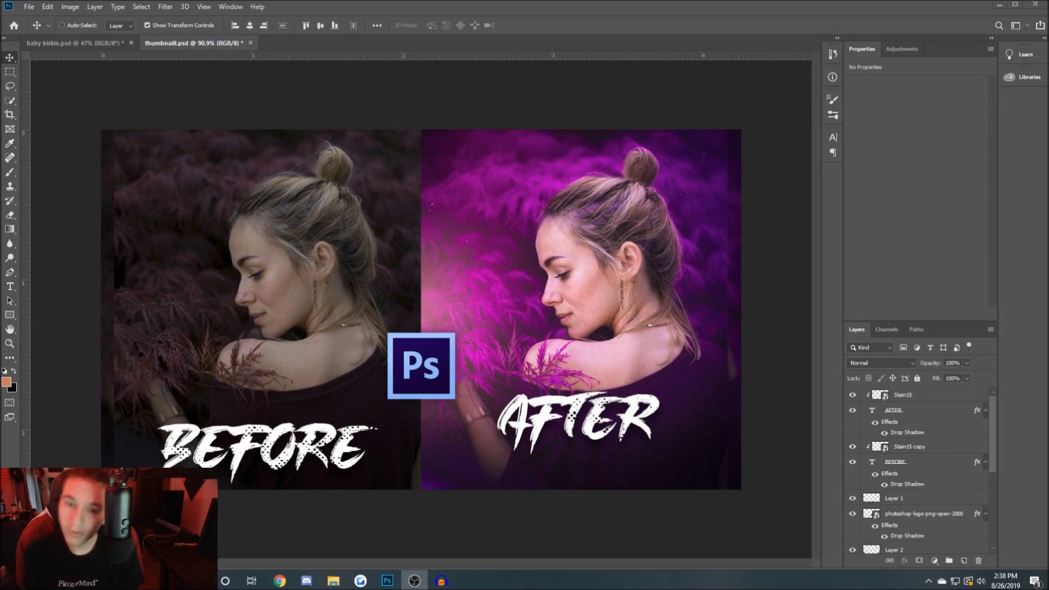
Step: Switch to the baby birkin.psd document and duplicate the portrait layer, Layer 13 copy 2
{"action": "key", "text": "ctrl+Tab"}
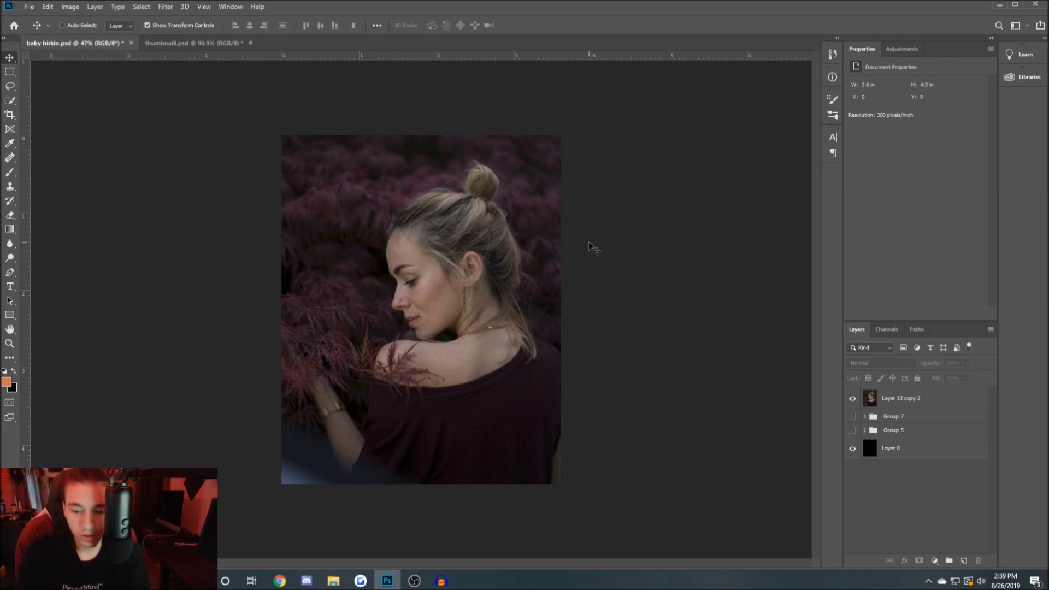
{"action": "left_click", "coordinate": [900, 403]}
{"action": "left_click", "coordinate": [853, 399]}
{"action": "left_click", "coordinate": [853, 399]}
{"action": "left_click", "coordinate": [851, 398]}
{"action": "left_click", "coordinate": [851, 399]}
{"action": "left_click", "coordinate": [852, 399]}
{"action": "left_click", "coordinate": [852, 398]}
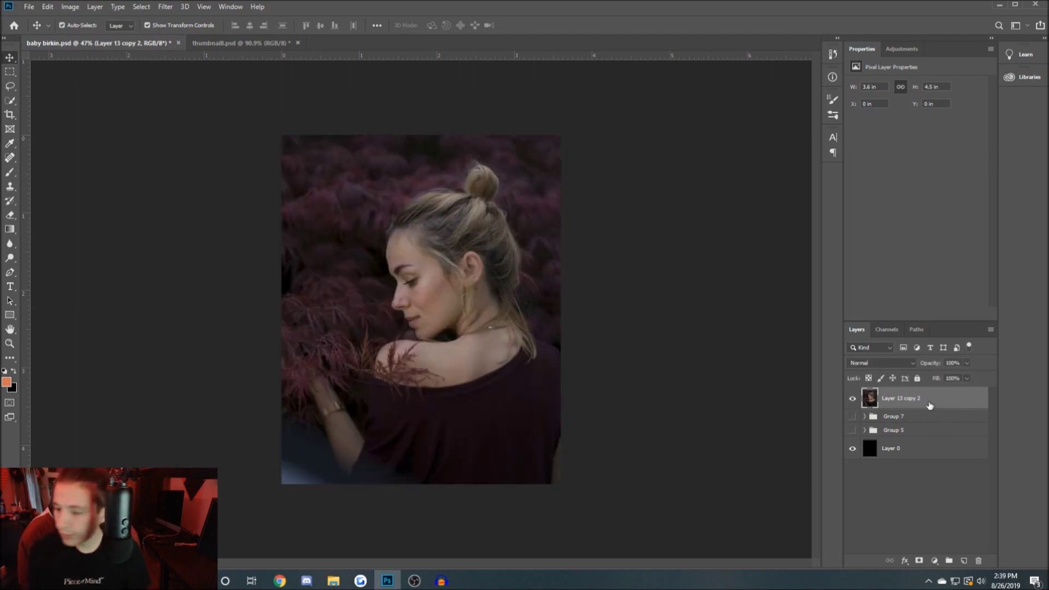
{"action": "key", "text": "ctrl+j"}
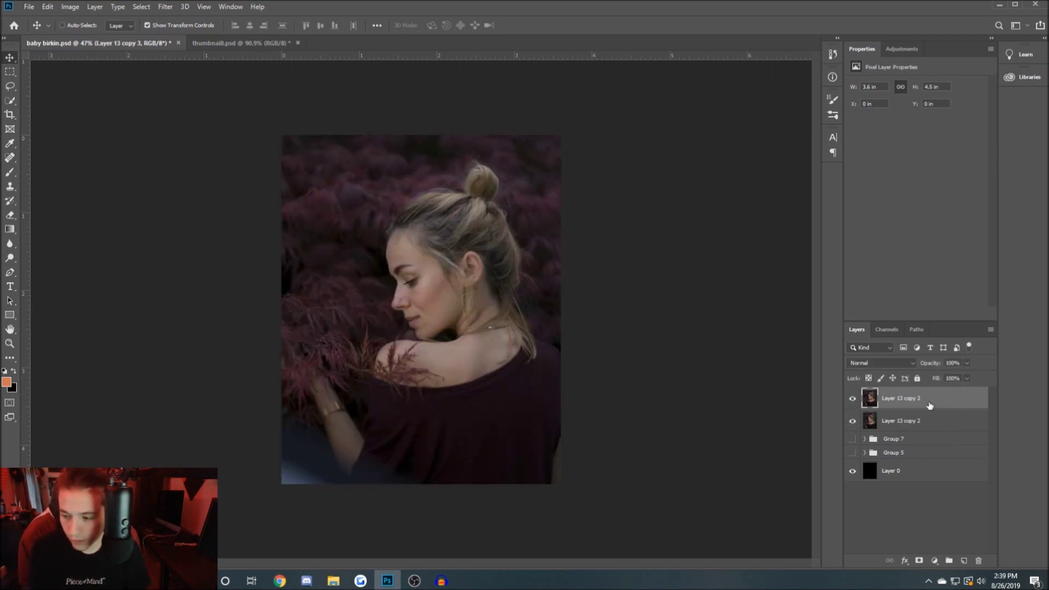
{"action": "left_click", "coordinate": [851, 401]}
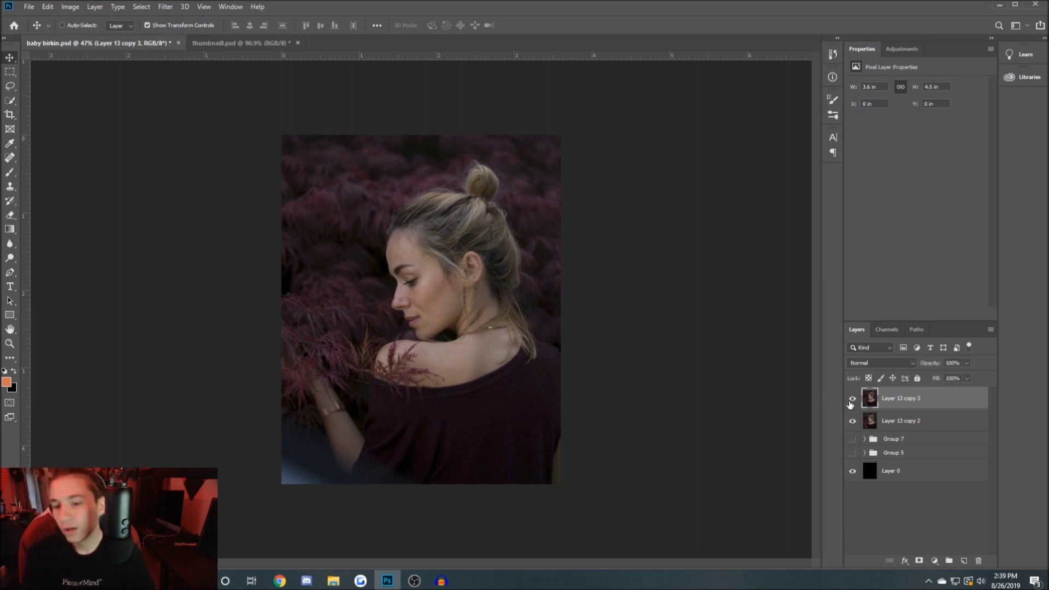
{"action": "right_click", "coordinate": [904, 398]}
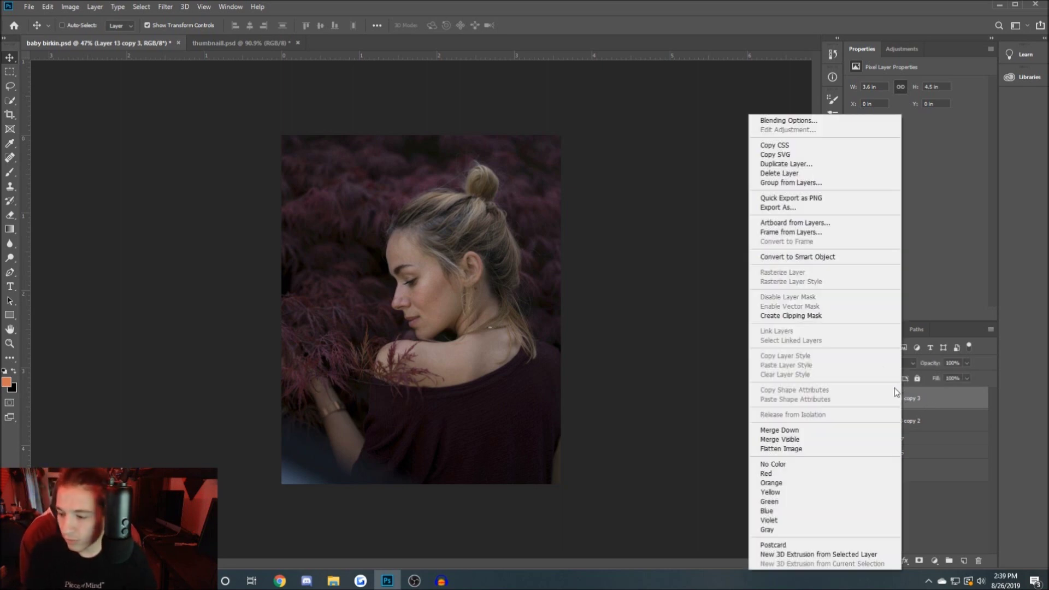
{"action": "left_click", "coordinate": [787, 163]}
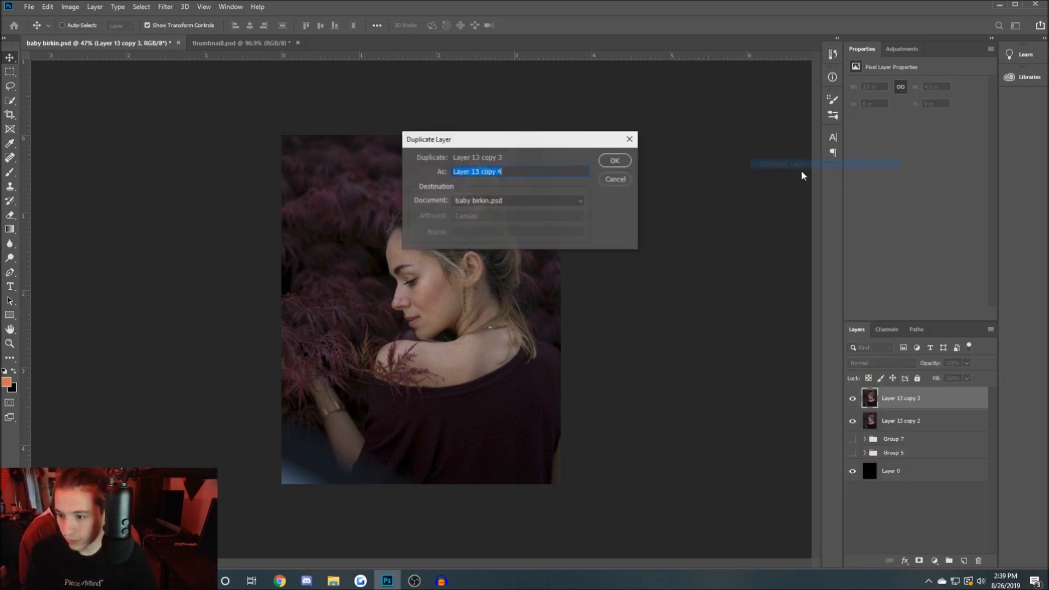
{"action": "left_click", "coordinate": [616, 159]}
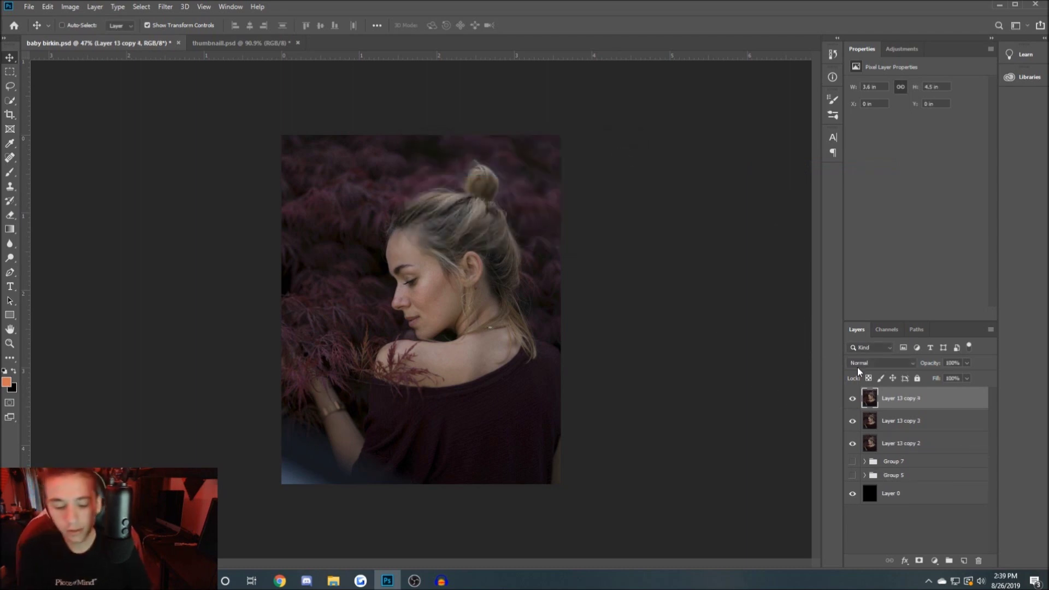
{"action": "key", "text": "ctrl+z"}
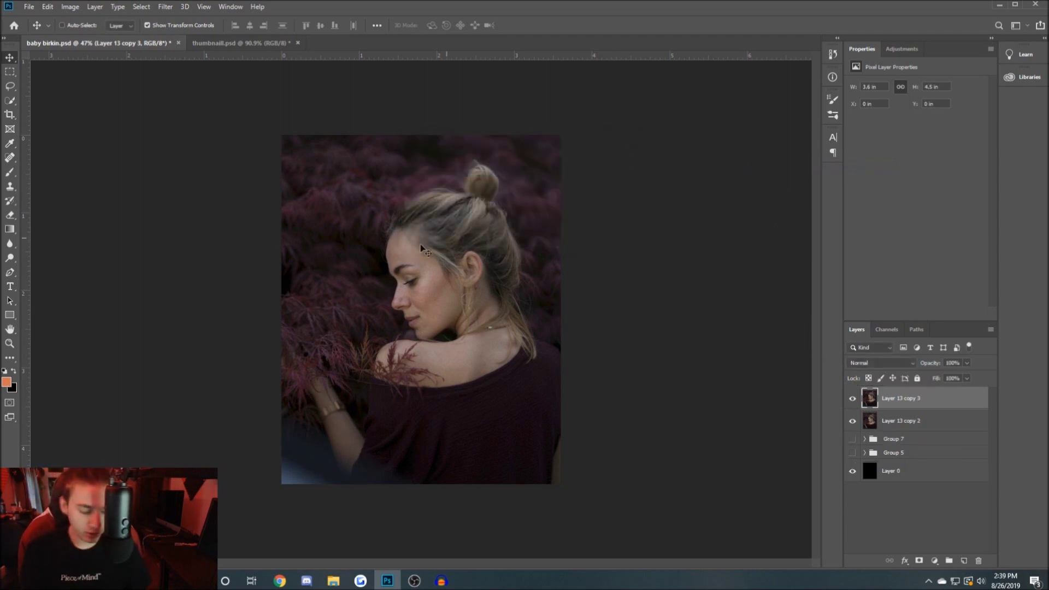
Step: Add a Selective Color adjustment above the duplicated portrait and set its Magentas to Cyan +27, Magenta -24 and Yellow -100%
{"action": "scroll", "coordinate": [330, 240], "scroll_direction": "up", "scroll_amount": 3}
{"action": "scroll", "coordinate": [339, 251], "scroll_direction": "down", "scroll_amount": 2}
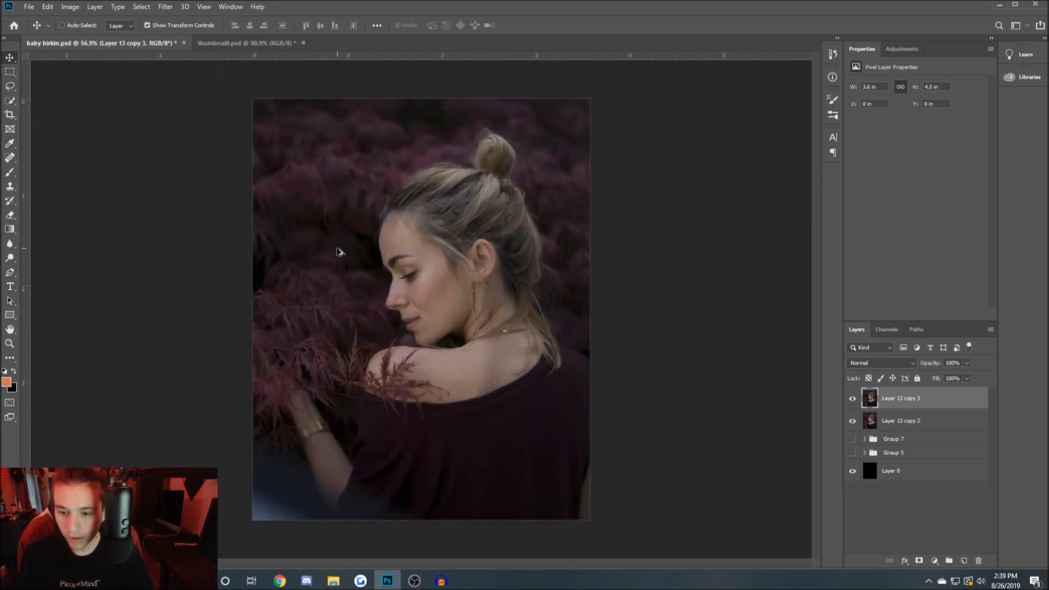
{"action": "left_click", "coordinate": [903, 50]}
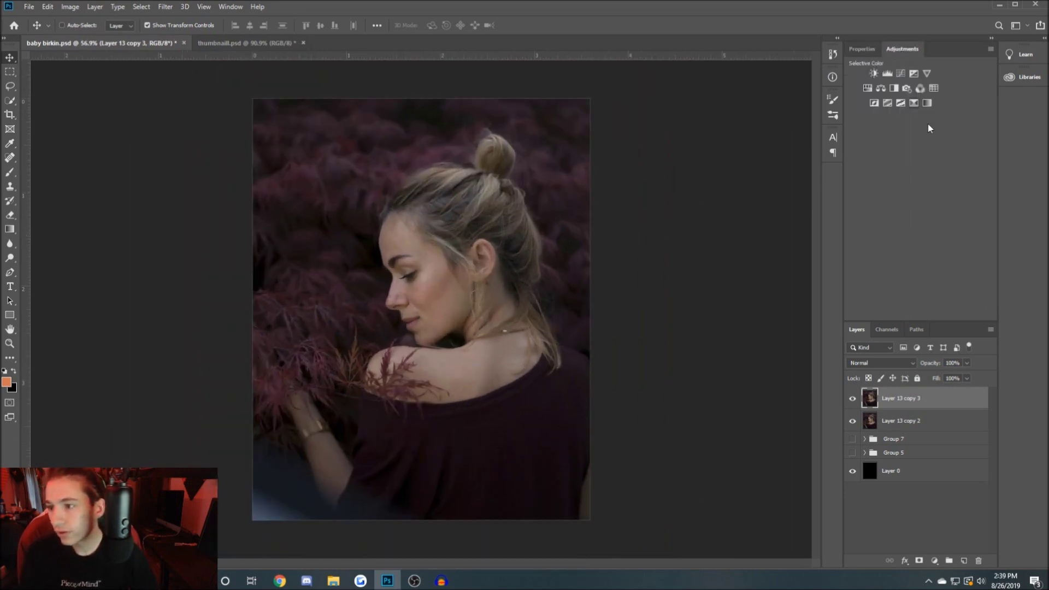
{"action": "left_click", "coordinate": [915, 103]}
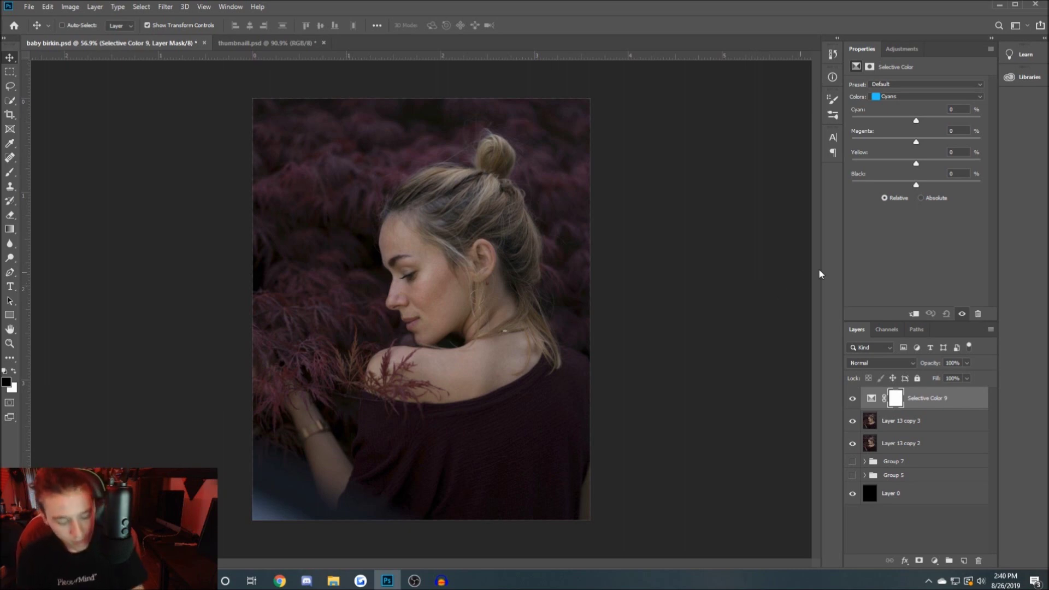
{"action": "scroll", "coordinate": [767, 242], "scroll_direction": "up", "scroll_amount": 2}
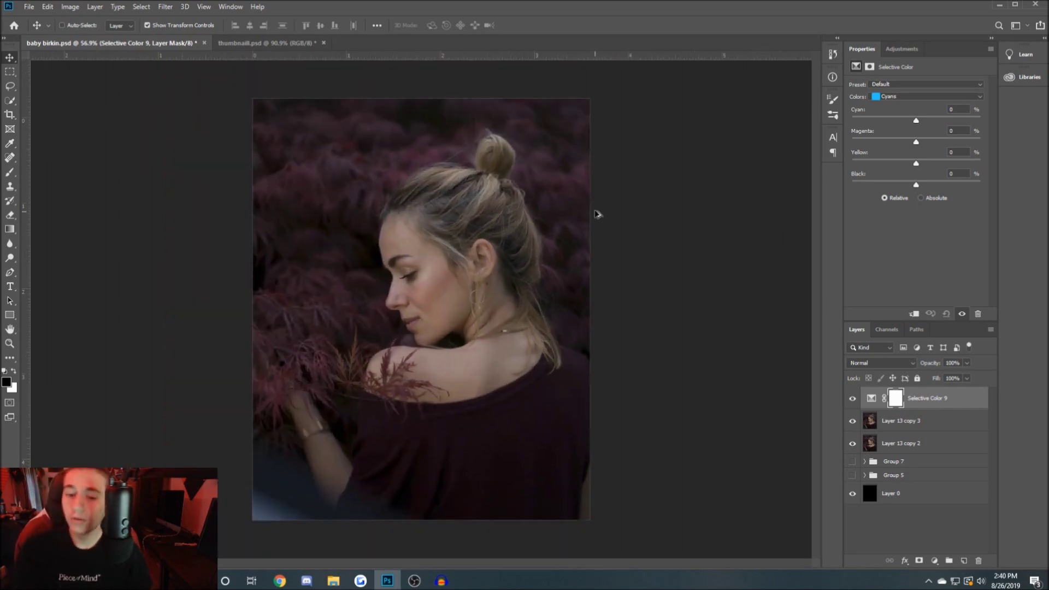
{"action": "scroll", "coordinate": [311, 261], "scroll_direction": "down", "scroll_amount": 2}
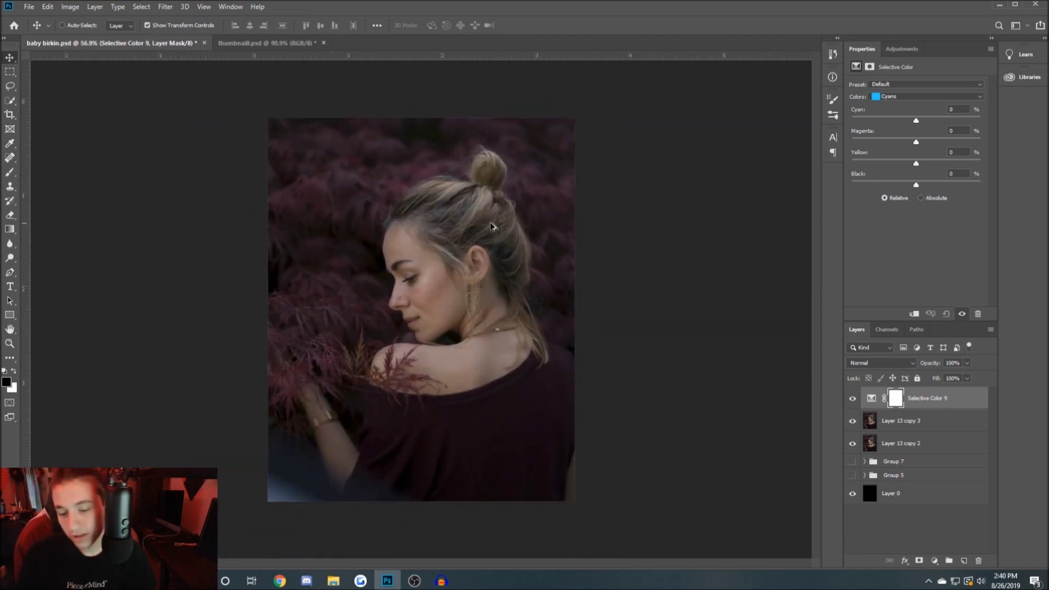
{"action": "left_click", "coordinate": [905, 94]}
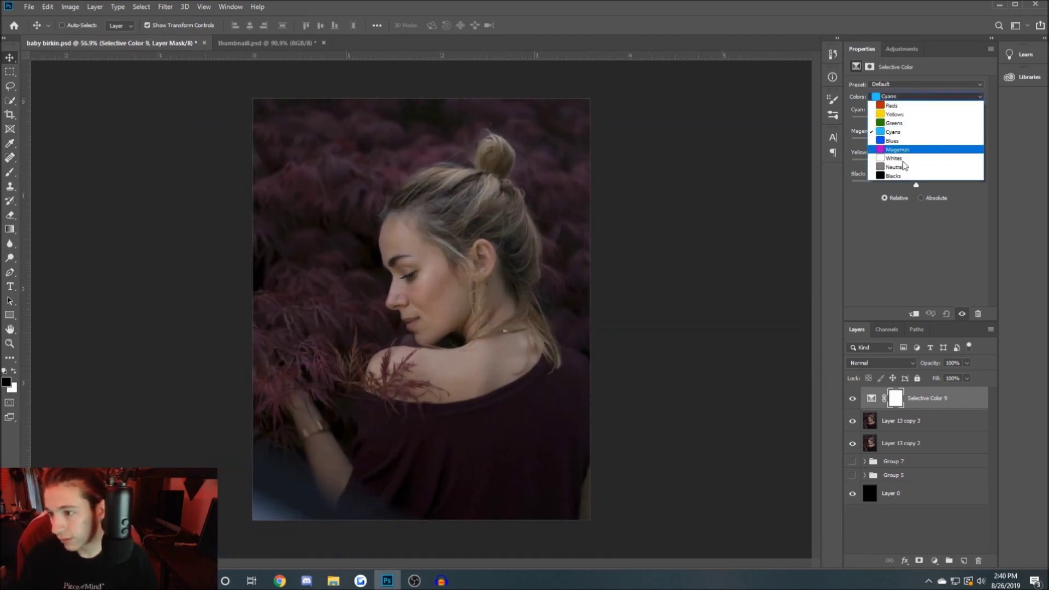
{"action": "left_click", "coordinate": [908, 151]}
{"action": "left_click_drag", "start_coordinate": [917, 121], "coordinate": [888, 108]}
{"action": "left_click_drag", "start_coordinate": [916, 142], "coordinate": [876, 162]}
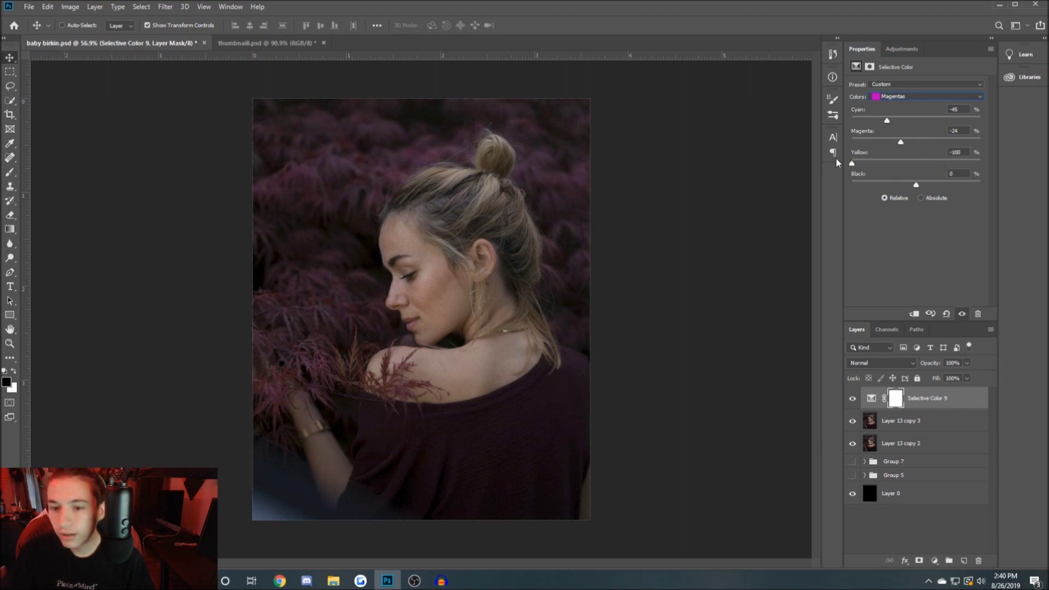
{"action": "left_click_drag", "start_coordinate": [894, 119], "coordinate": [984, 126]}
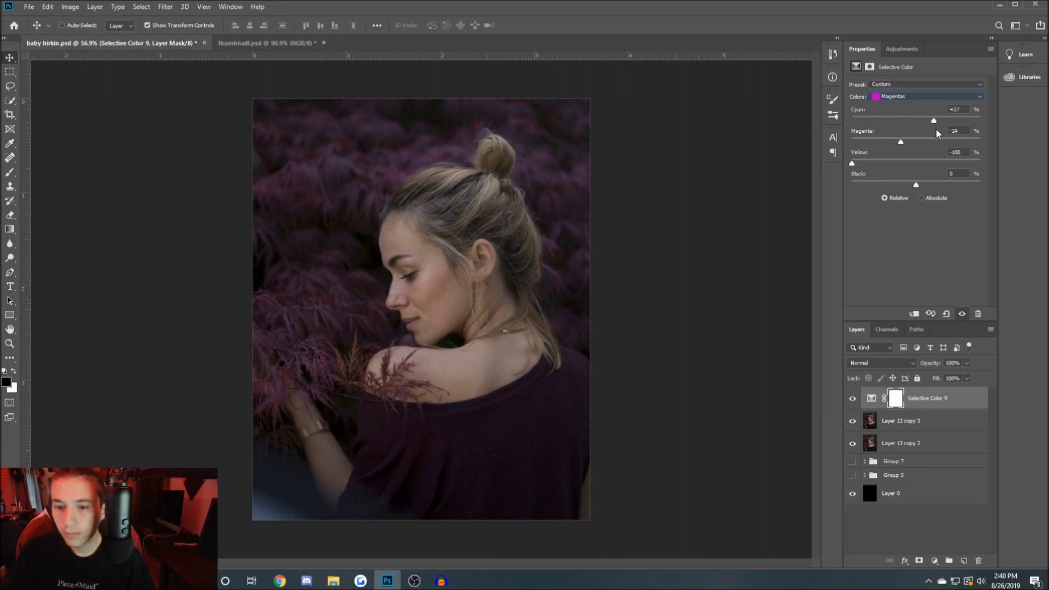
Step: Set the Reds to Cyan +18, Magenta +49 and Yellow -50%, and compare the portrait with and without the adjustment
{"action": "left_click", "coordinate": [902, 98]}
{"action": "left_click", "coordinate": [892, 105]}
{"action": "left_click_drag", "start_coordinate": [914, 121], "coordinate": [884, 163]}
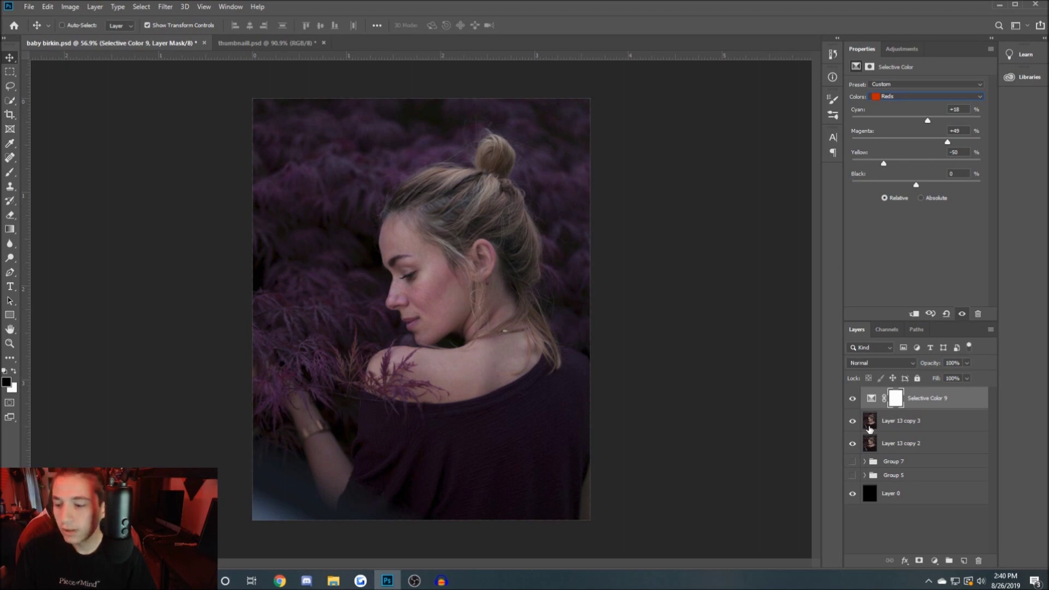
{"action": "left_click", "coordinate": [852, 398]}
{"action": "left_click", "coordinate": [852, 398]}
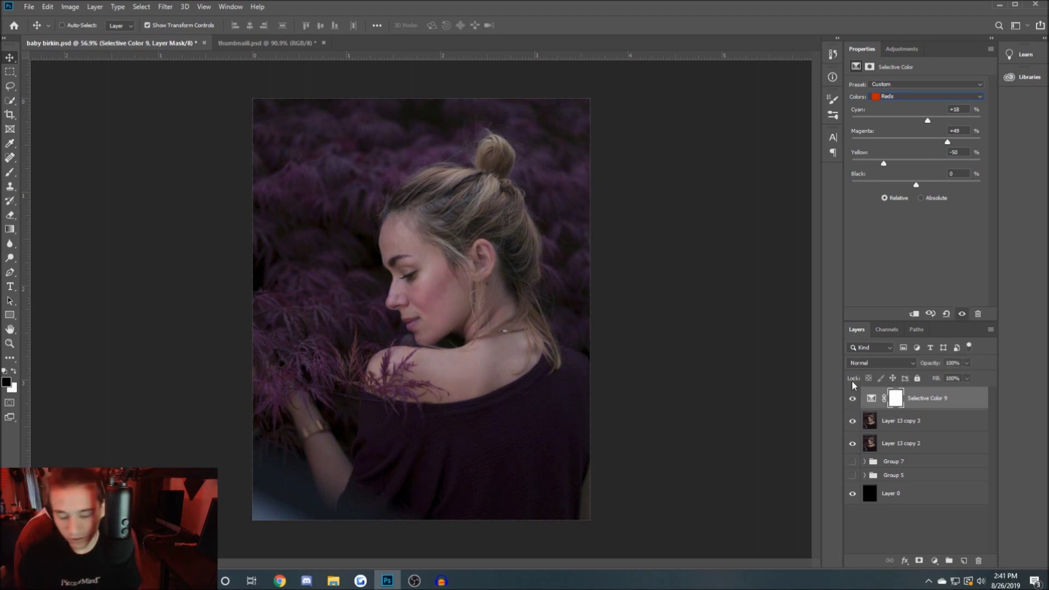
{"action": "left_click", "coordinate": [852, 398]}
{"action": "left_click", "coordinate": [852, 398]}
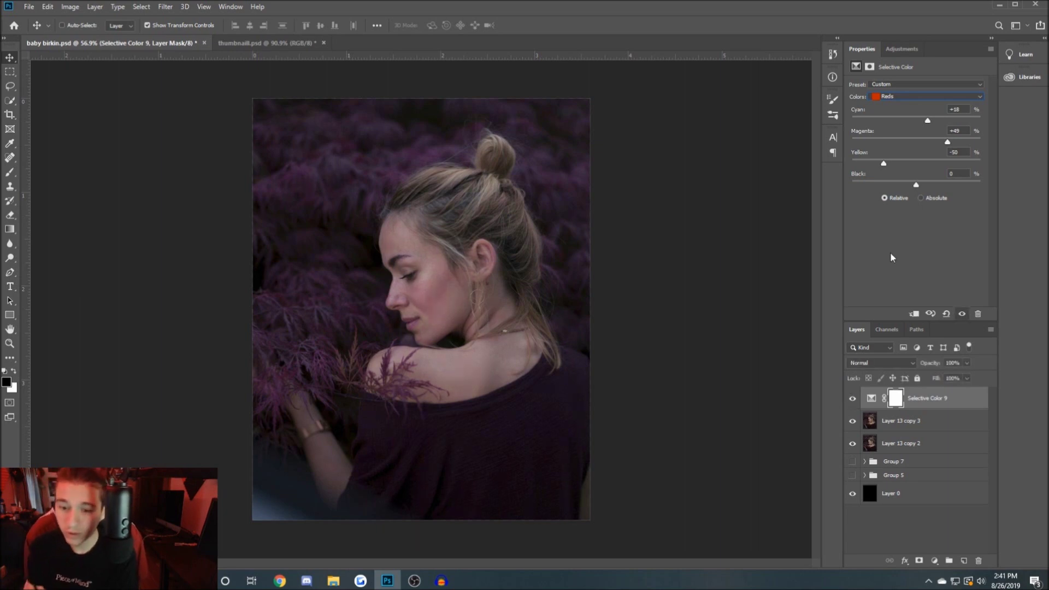
Step: Set the Cyan of the Blues to -84% and delete the Selective Color adjustment layer
{"action": "left_click", "coordinate": [902, 95]}
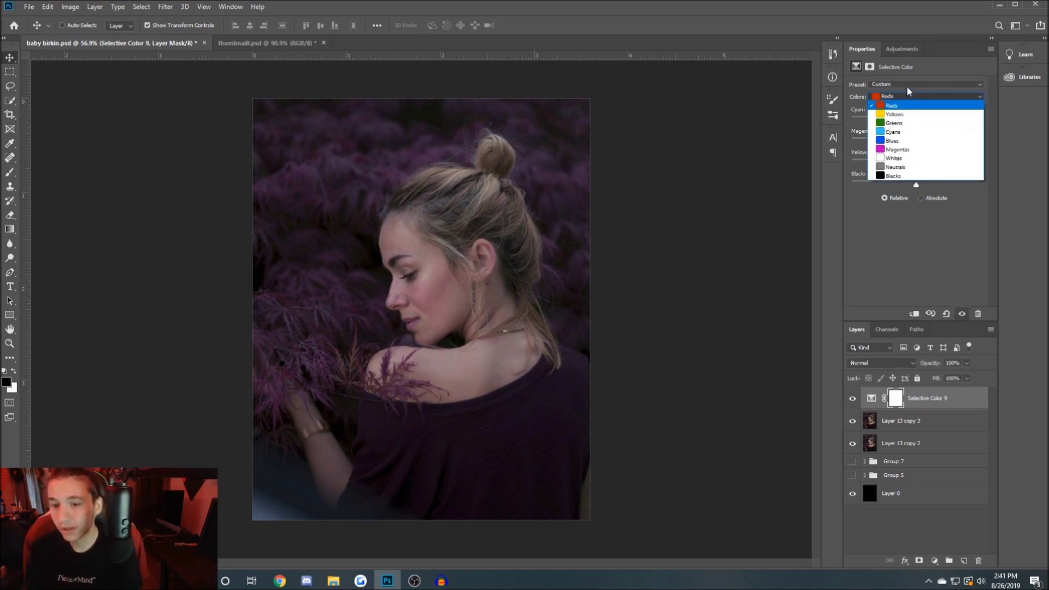
{"action": "left_click", "coordinate": [895, 141]}
{"action": "left_click_drag", "start_coordinate": [919, 118], "coordinate": [862, 120]}
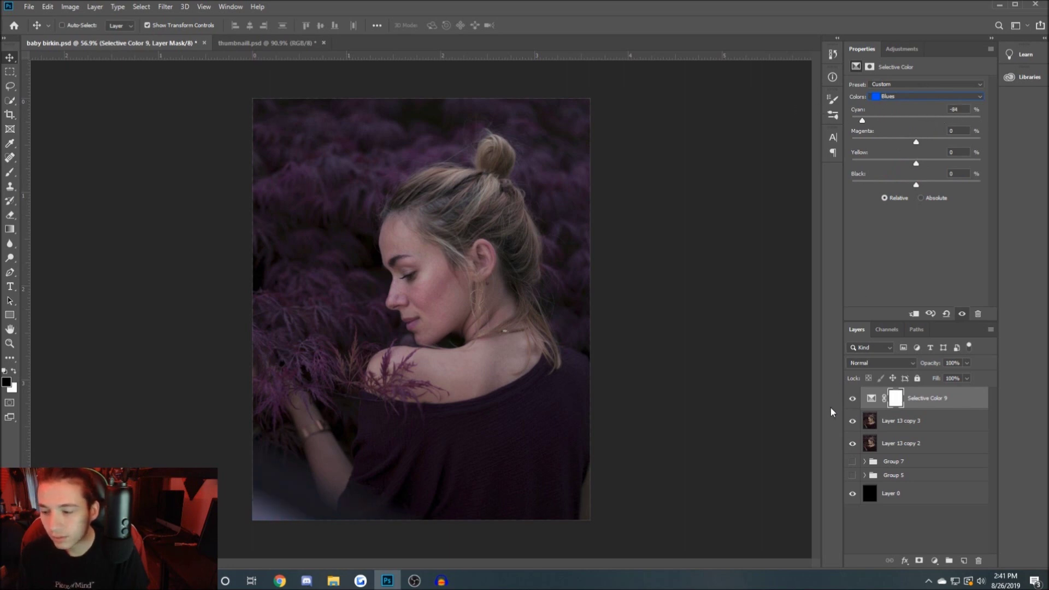
{"action": "left_click", "coordinate": [852, 400]}
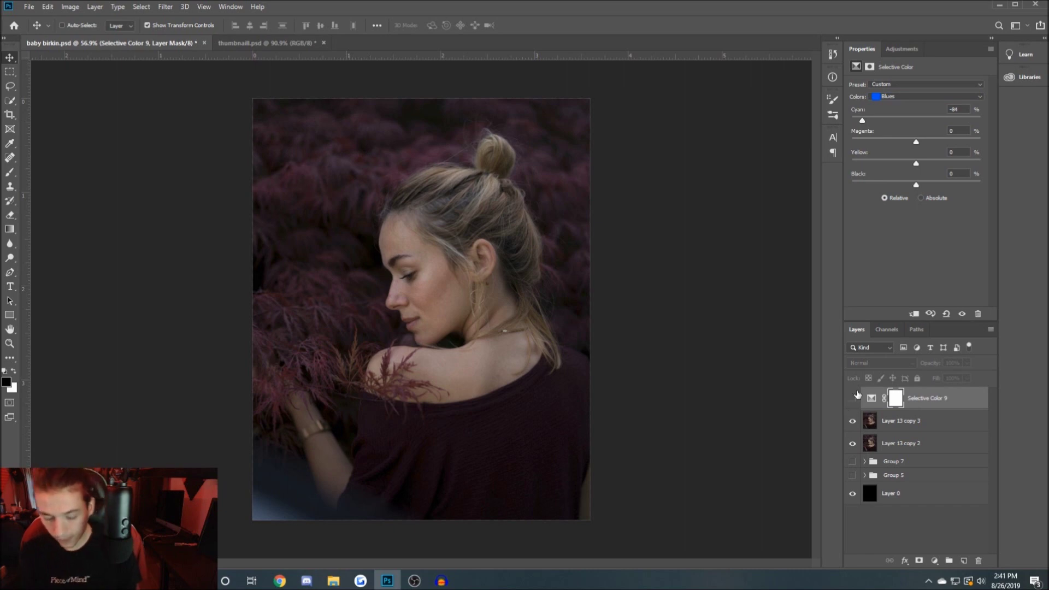
{"action": "key", "text": "Delete"}
Step: Add a fresh Selective Color adjustment above the portrait and set its Reds to Cyan -39, Magenta +36 and Yellow -47%
{"action": "left_click", "coordinate": [902, 50]}
{"action": "left_click", "coordinate": [923, 106]}
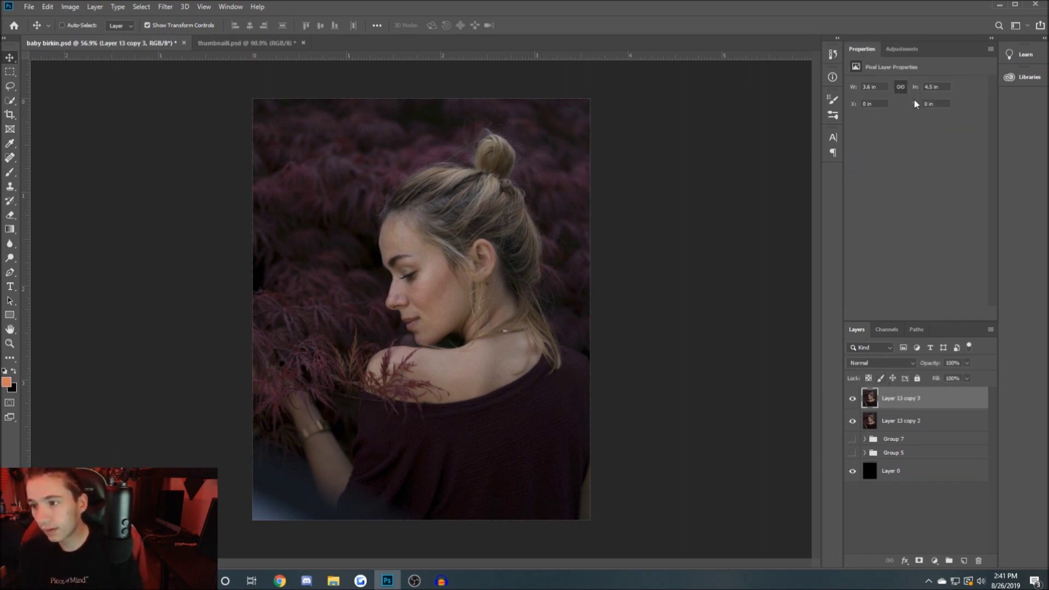
{"action": "left_click", "coordinate": [898, 97]}
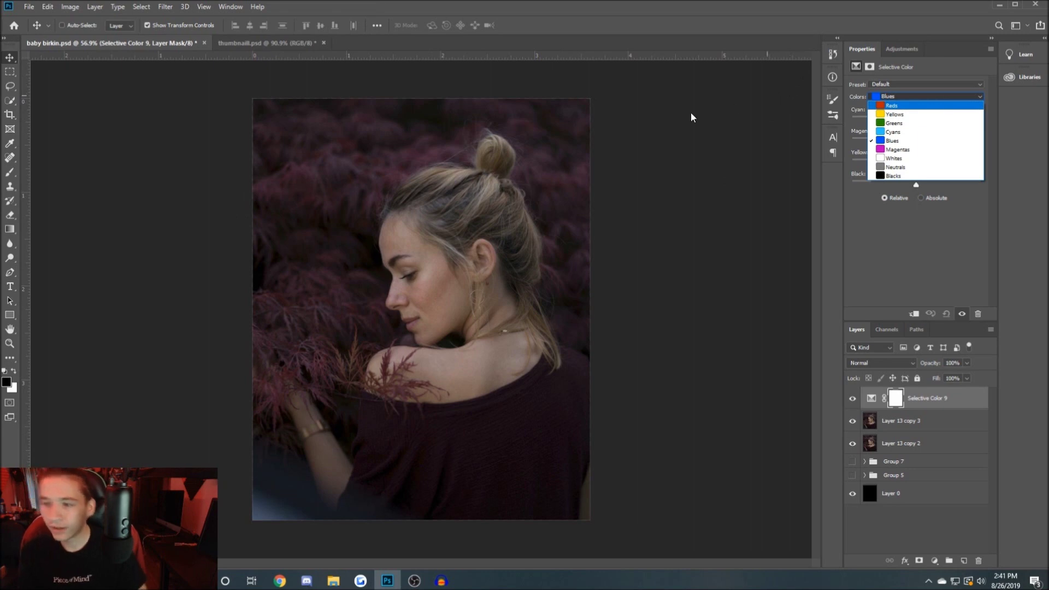
{"action": "left_click", "coordinate": [913, 106]}
{"action": "left_click_drag", "start_coordinate": [917, 118], "coordinate": [939, 141]}
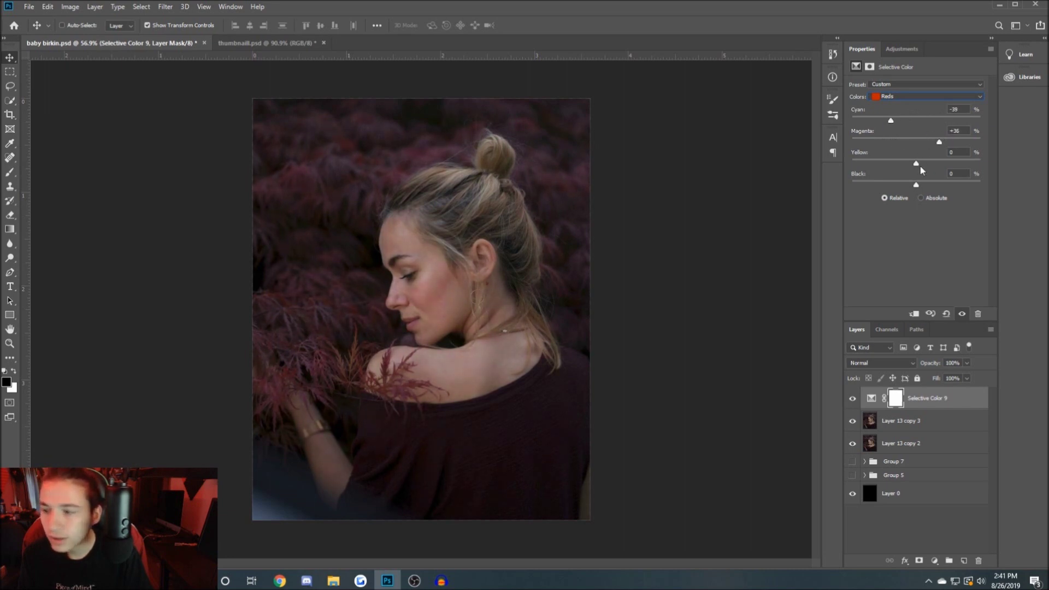
{"action": "left_click_drag", "start_coordinate": [920, 165], "coordinate": [889, 164]}
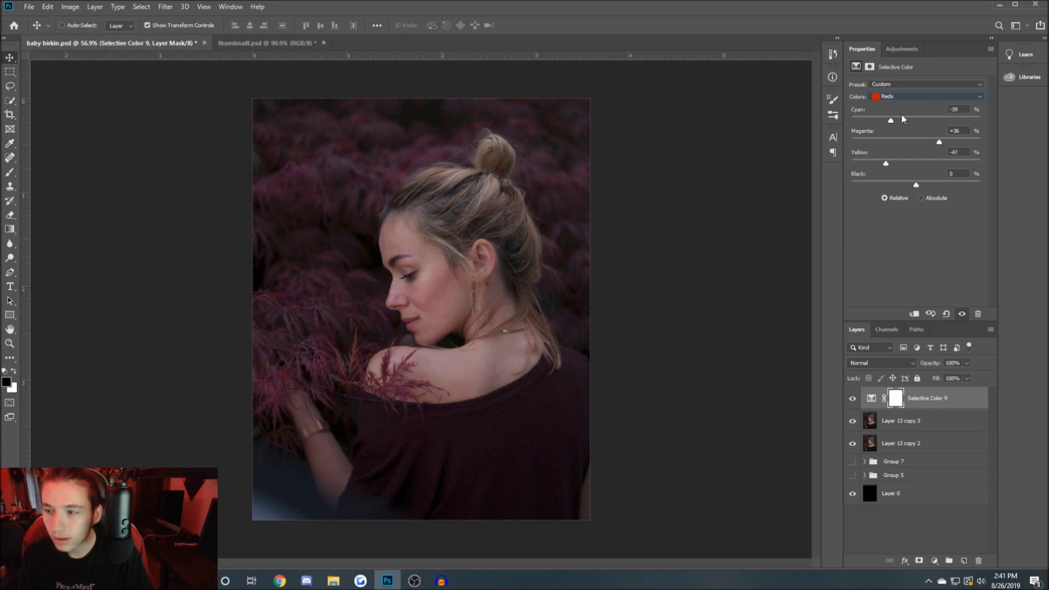
Step: Compare the portrait with and without the Reds adjustment by toggling the Selective Color layer's visibility
{"action": "left_click", "coordinate": [918, 96]}
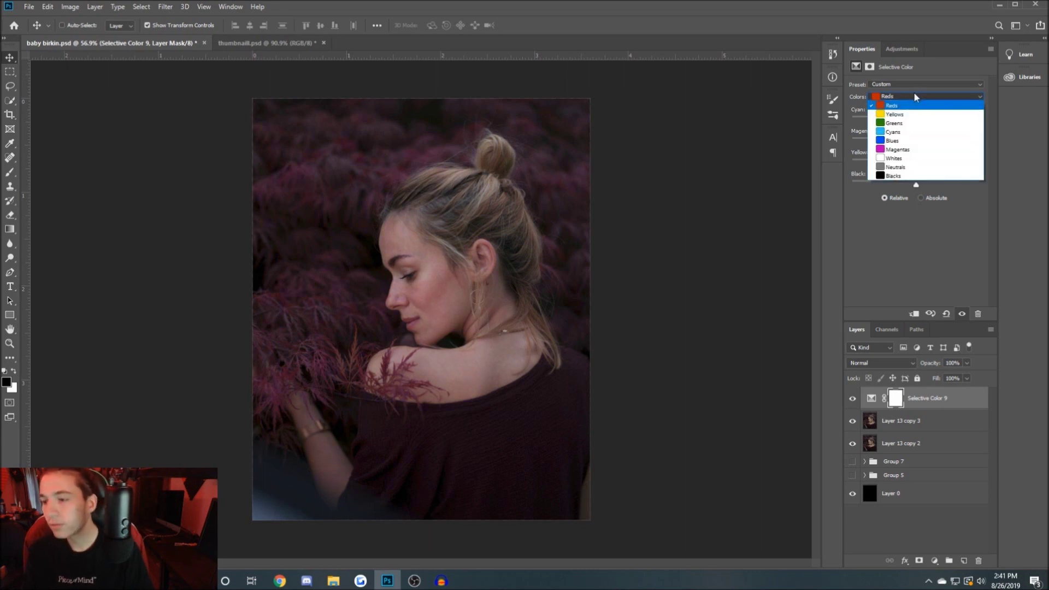
{"action": "left_click", "coordinate": [849, 408]}
{"action": "left_click", "coordinate": [863, 398]}
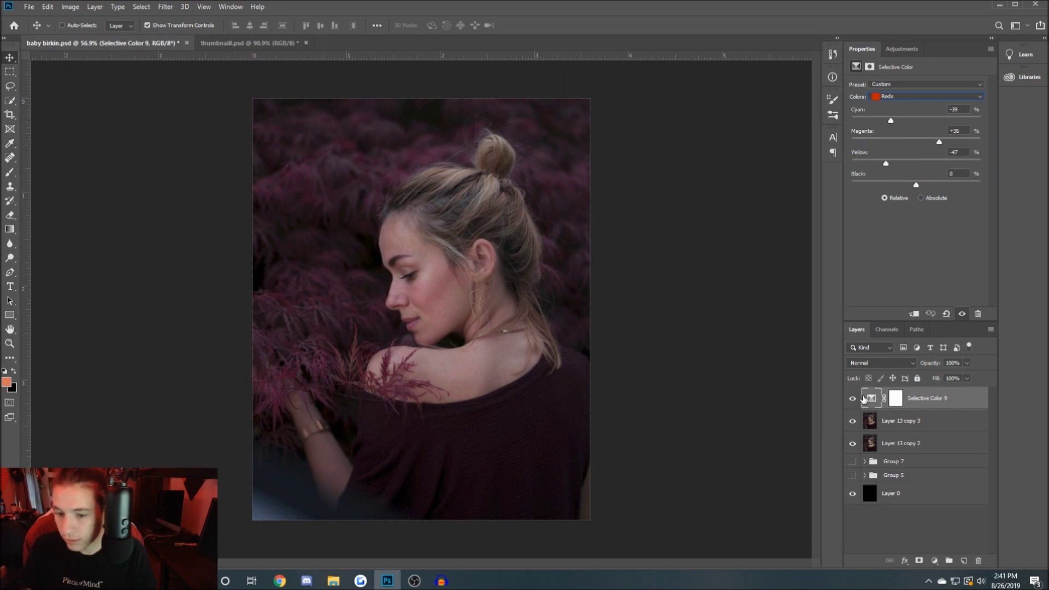
{"action": "left_click", "coordinate": [852, 398]}
{"action": "left_click", "coordinate": [852, 399]}
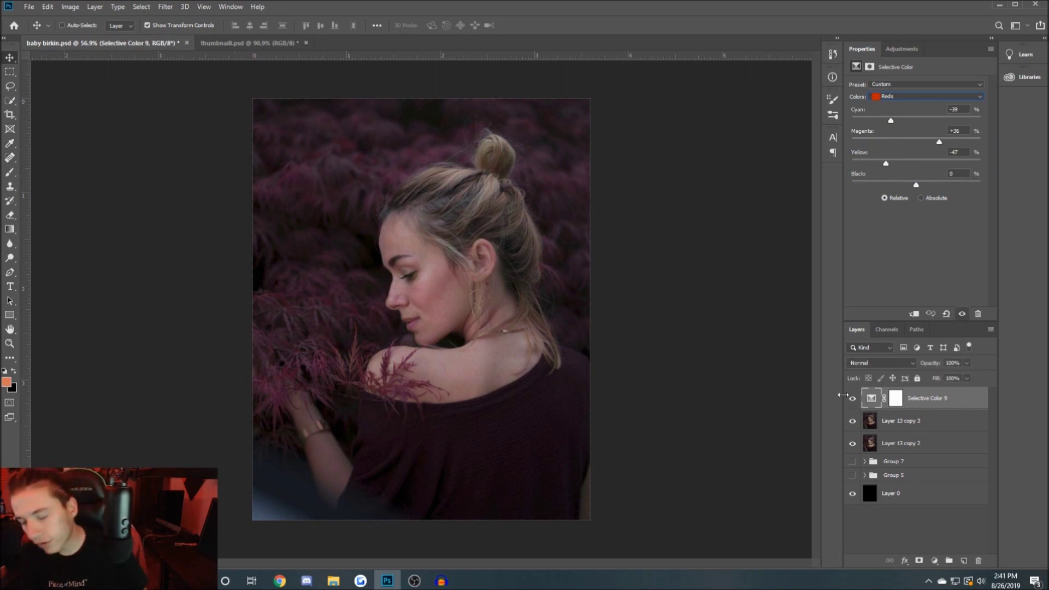
{"action": "left_click", "coordinate": [852, 399]}
{"action": "left_click", "coordinate": [852, 398]}
Step: Set the Magentas of the Selective Color adjustment to Cyan -48, Magenta +37 and Yellow -100%
{"action": "left_click", "coordinate": [895, 97]}
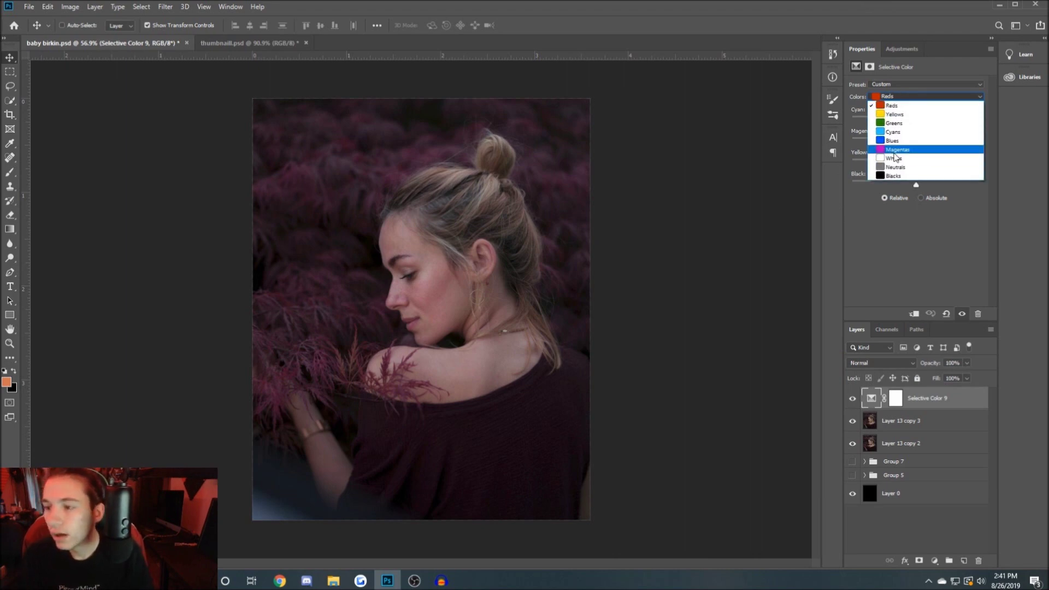
{"action": "left_click", "coordinate": [896, 150]}
{"action": "left_click_drag", "start_coordinate": [916, 119], "coordinate": [850, 163]}
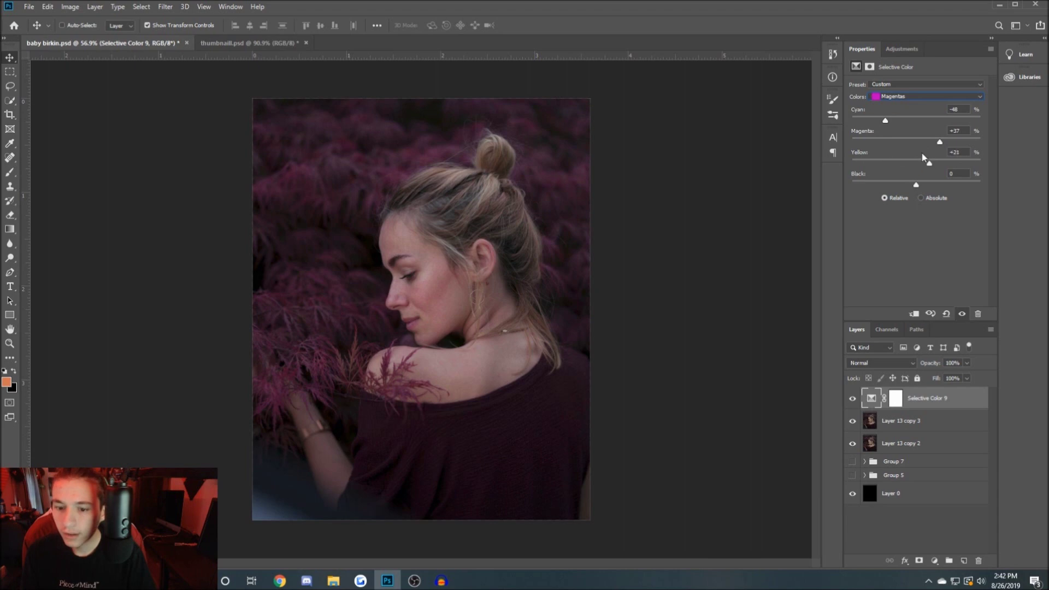
Step: Examine how the combined Reds and Magentas changes affect the foliage by toggling the adjustment layer's visibility
{"action": "left_click", "coordinate": [852, 398]}
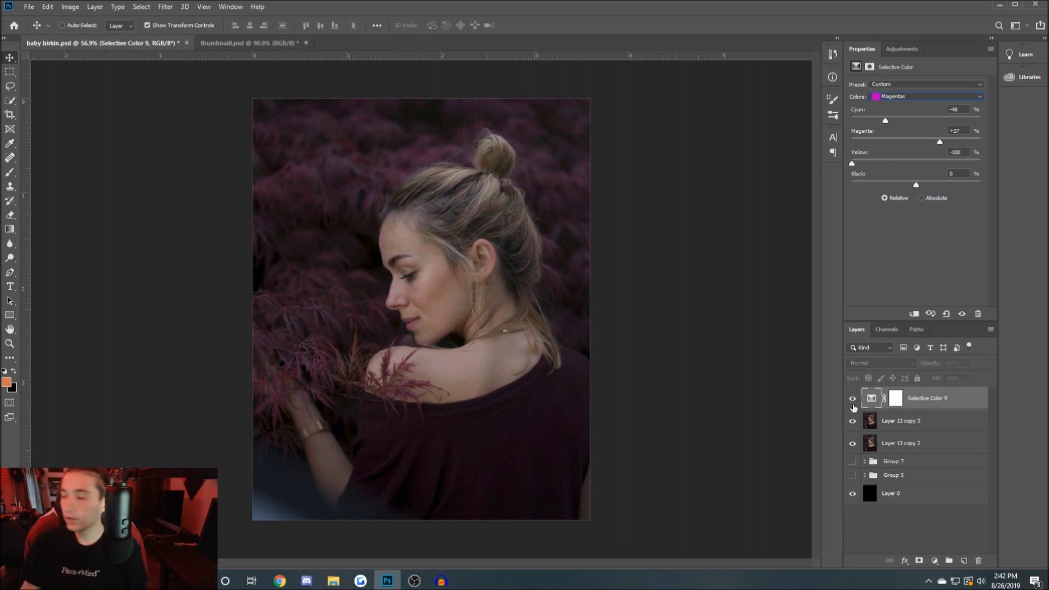
{"action": "left_click", "coordinate": [853, 398]}
{"action": "left_click", "coordinate": [852, 398]}
{"action": "left_click", "coordinate": [853, 398]}
{"action": "left_click", "coordinate": [852, 398]}
{"action": "left_click", "coordinate": [853, 398]}
{"action": "left_click", "coordinate": [853, 398]}
{"action": "left_click", "coordinate": [853, 398]}
{"action": "left_click", "coordinate": [853, 398]}
{"action": "left_click", "coordinate": [852, 399]}
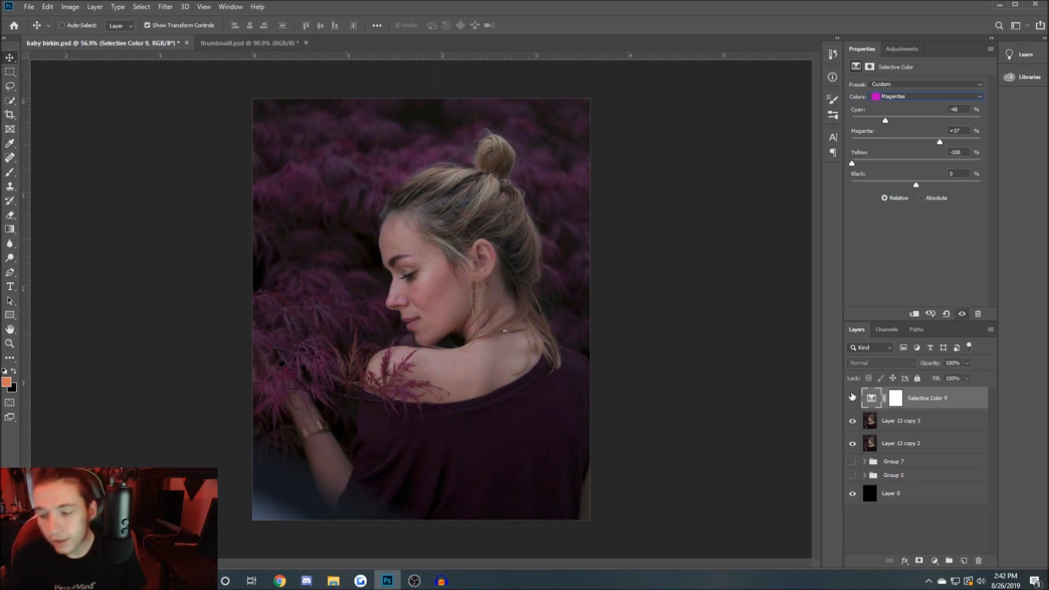
Step: Add a second Selective Color adjustment layer above the first one
{"action": "left_click", "coordinate": [905, 50]}
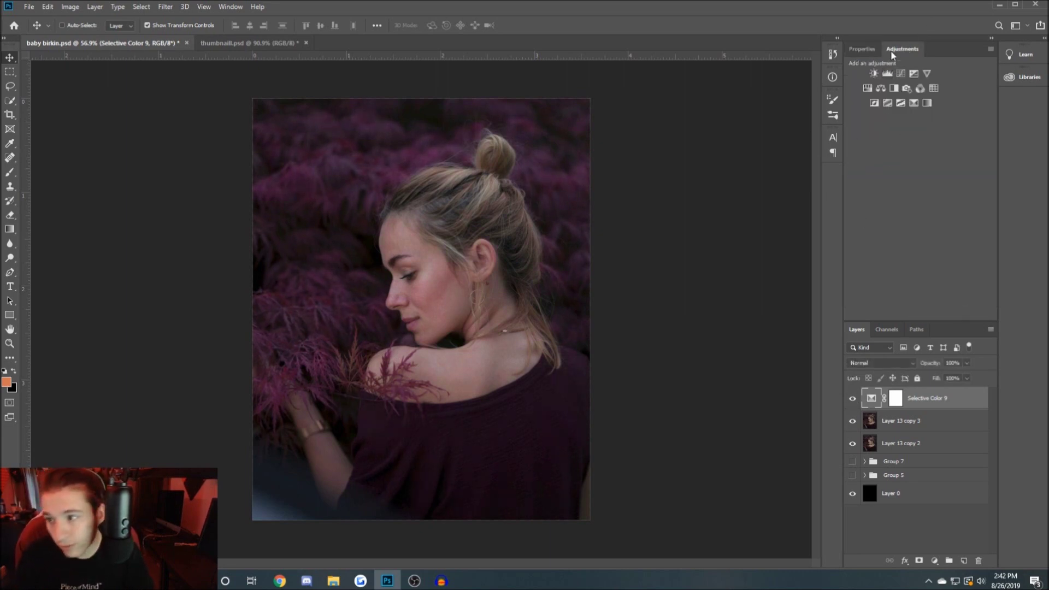
{"action": "left_click", "coordinate": [912, 103]}
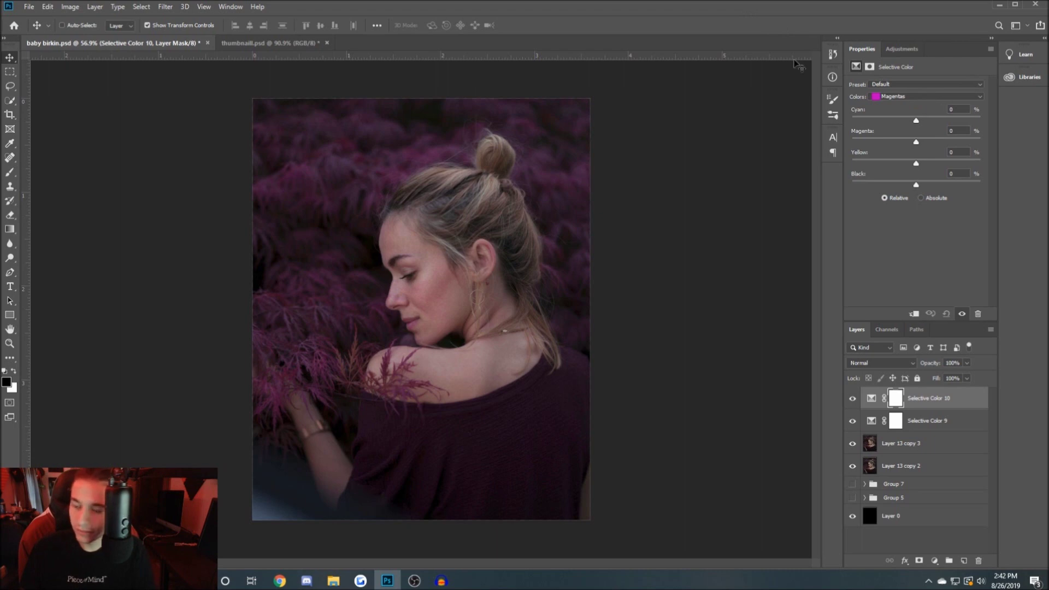
Step: Set the second Selective Color layer's Magentas to Cyan -54, Magenta +32 and Yellow -54%, then compare the portrait with and without it
{"action": "left_click_drag", "start_coordinate": [918, 121], "coordinate": [881, 164]}
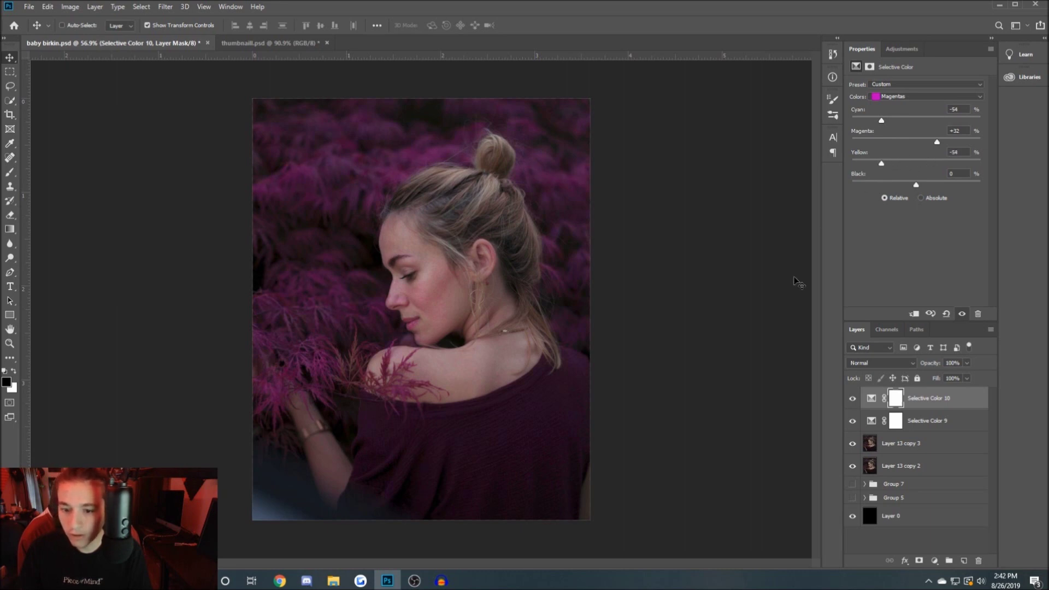
{"action": "left_click", "coordinate": [851, 399]}
{"action": "left_click", "coordinate": [852, 399]}
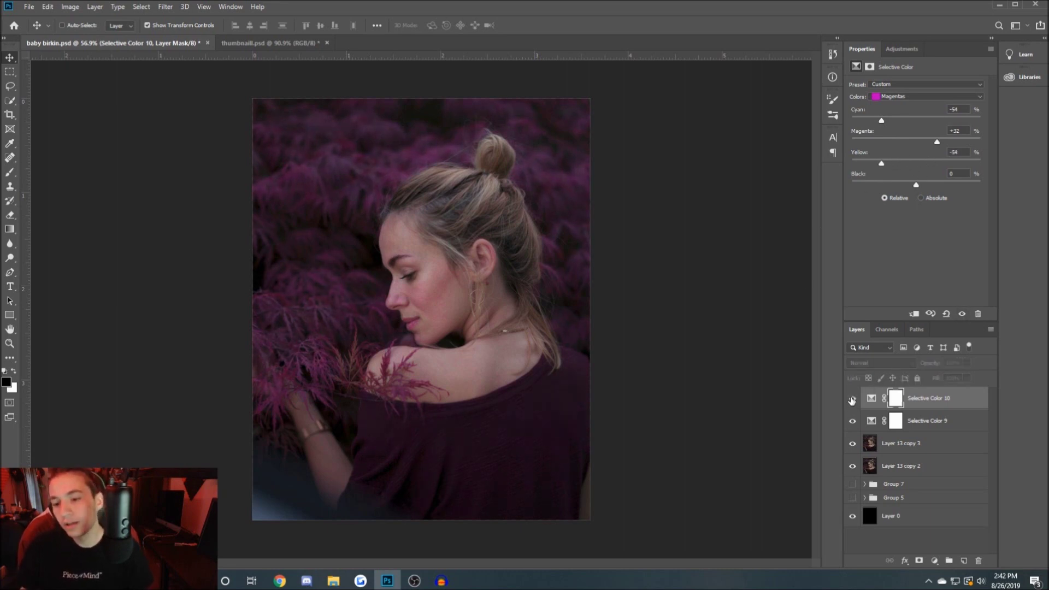
Step: Set the Reds of the second Selective Color layer to Cyan +27, Magenta +30 and Yellow -20%
{"action": "left_click", "coordinate": [922, 99]}
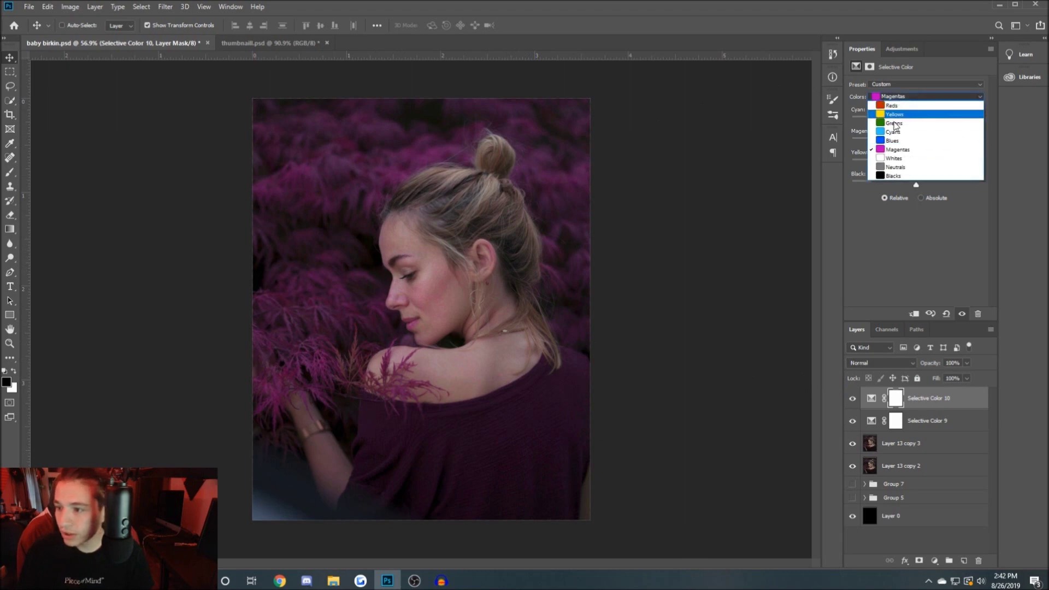
{"action": "left_click", "coordinate": [926, 130]}
{"action": "left_click", "coordinate": [891, 97]}
{"action": "left_click", "coordinate": [889, 107]}
{"action": "left_click_drag", "start_coordinate": [915, 120], "coordinate": [936, 145]}
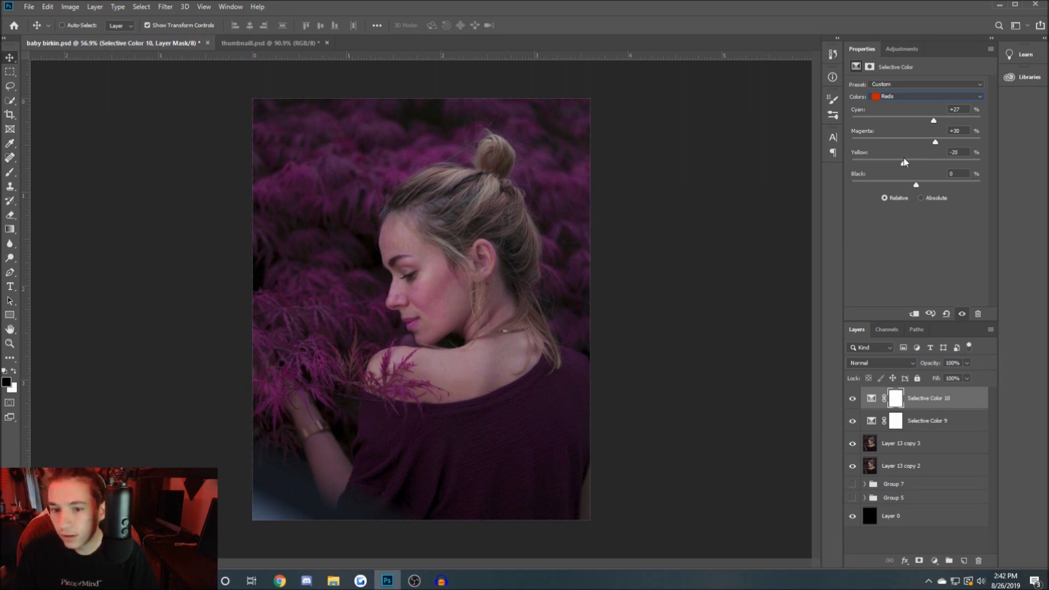
Step: Try shifting the Cyan of the Blues in the second Selective Color layer
{"action": "left_click", "coordinate": [896, 97]}
{"action": "left_click", "coordinate": [909, 142]}
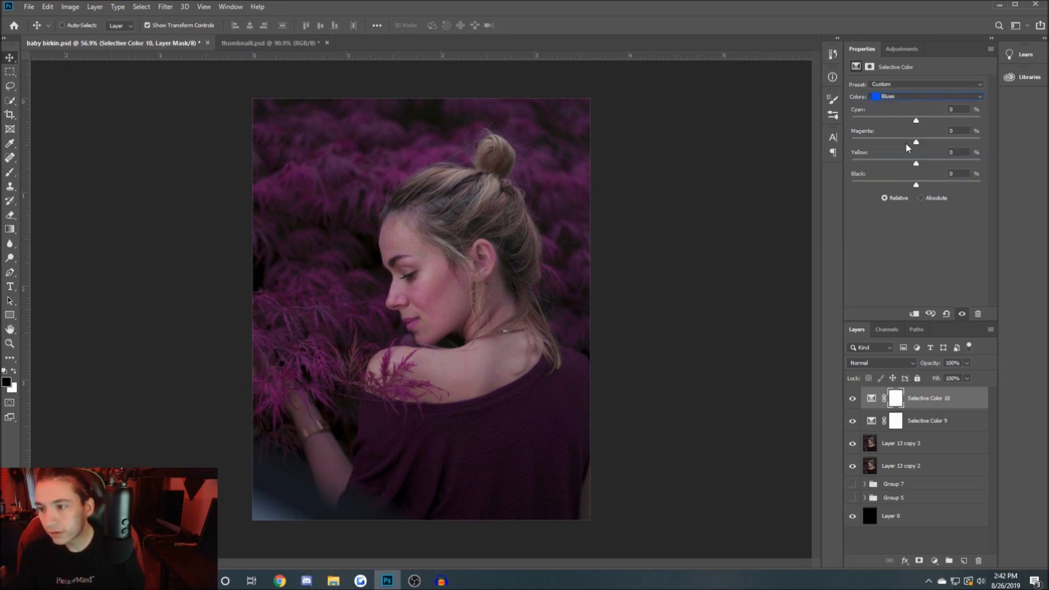
{"action": "left_click_drag", "start_coordinate": [916, 121], "coordinate": [853, 129]}
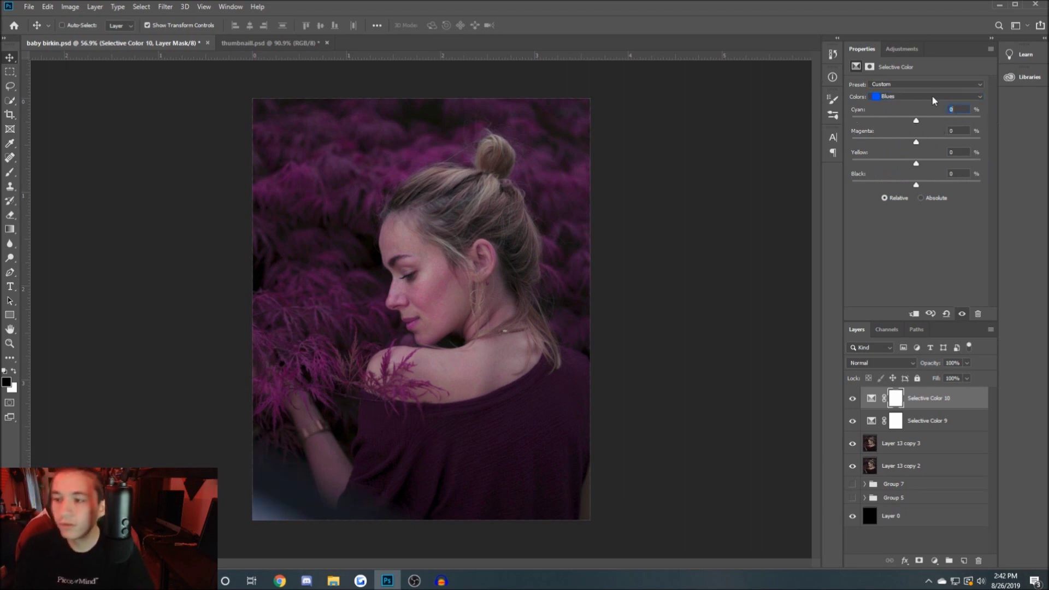
Step: Set the Neutrals of the second Selective Color layer to Cyan +1, Magenta -1 and Yellow -3%
{"action": "left_click", "coordinate": [924, 97]}
{"action": "left_click", "coordinate": [930, 168]}
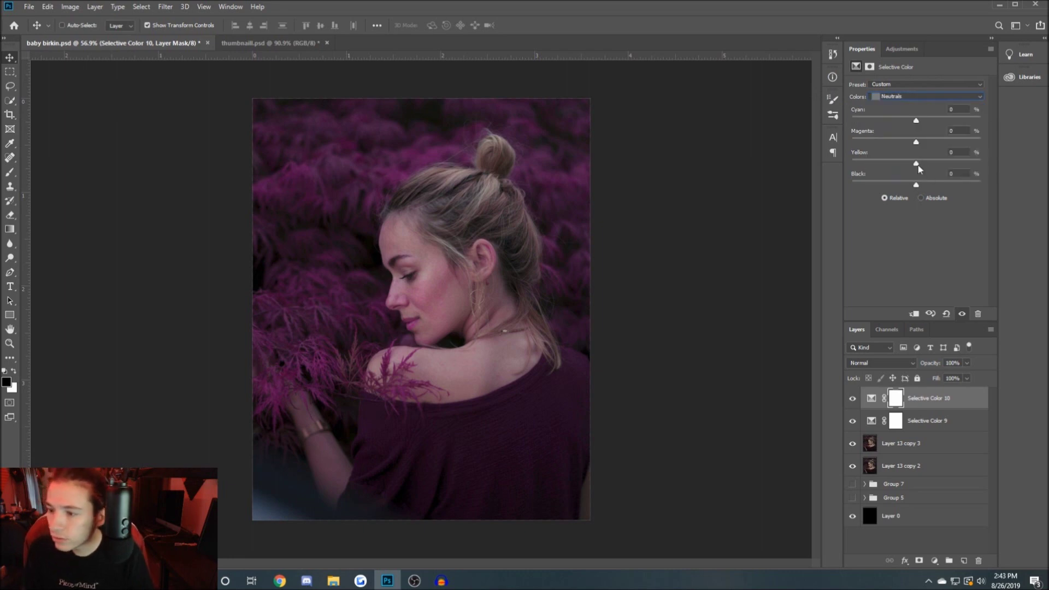
{"action": "left_click_drag", "start_coordinate": [918, 166], "coordinate": [921, 162]}
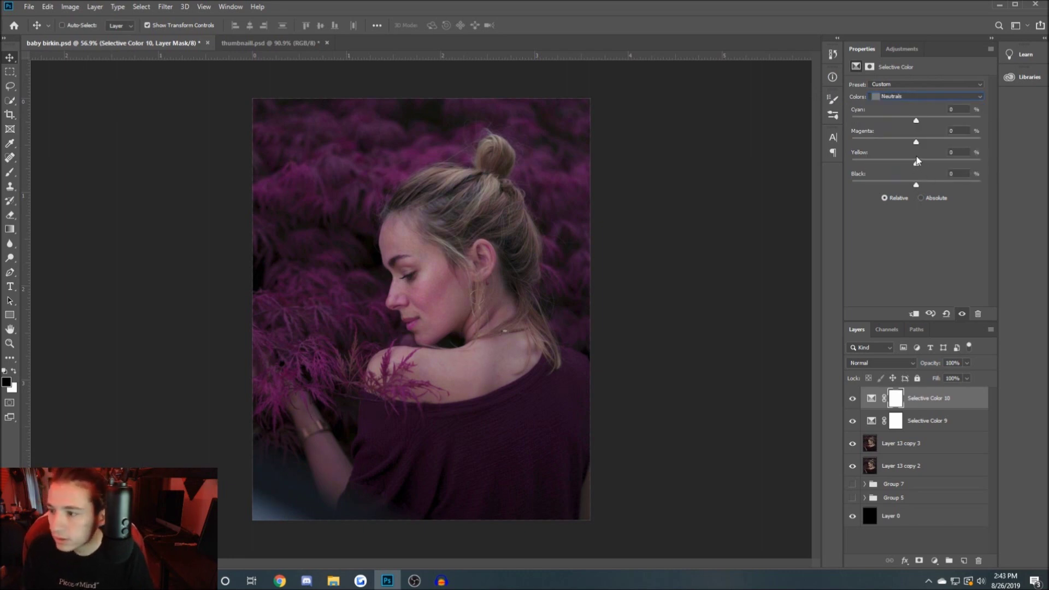
{"action": "left_click_drag", "start_coordinate": [916, 141], "coordinate": [918, 140]}
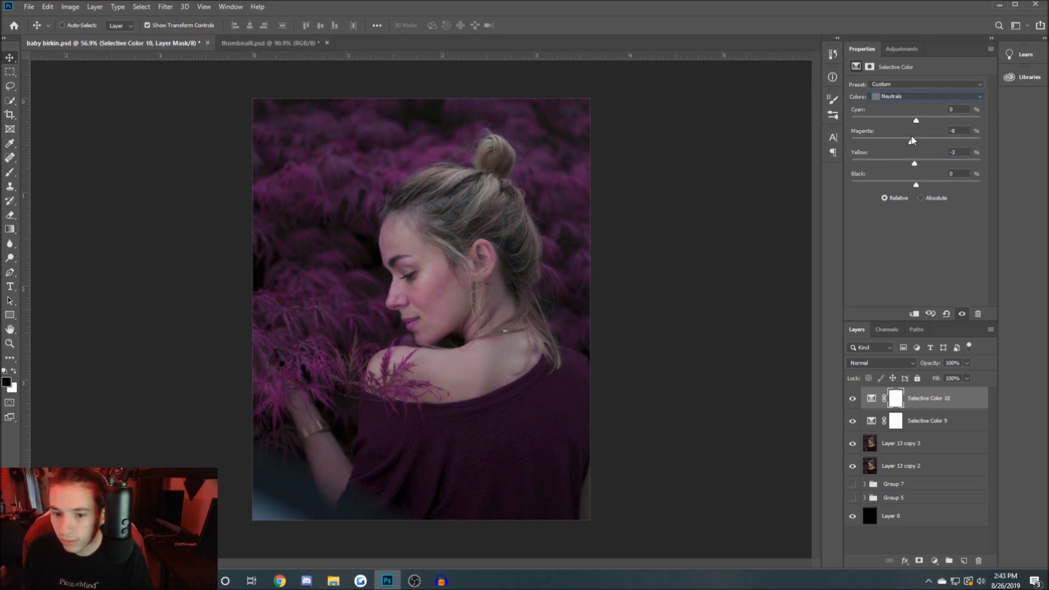
{"action": "left_click_drag", "start_coordinate": [922, 126], "coordinate": [921, 123]}
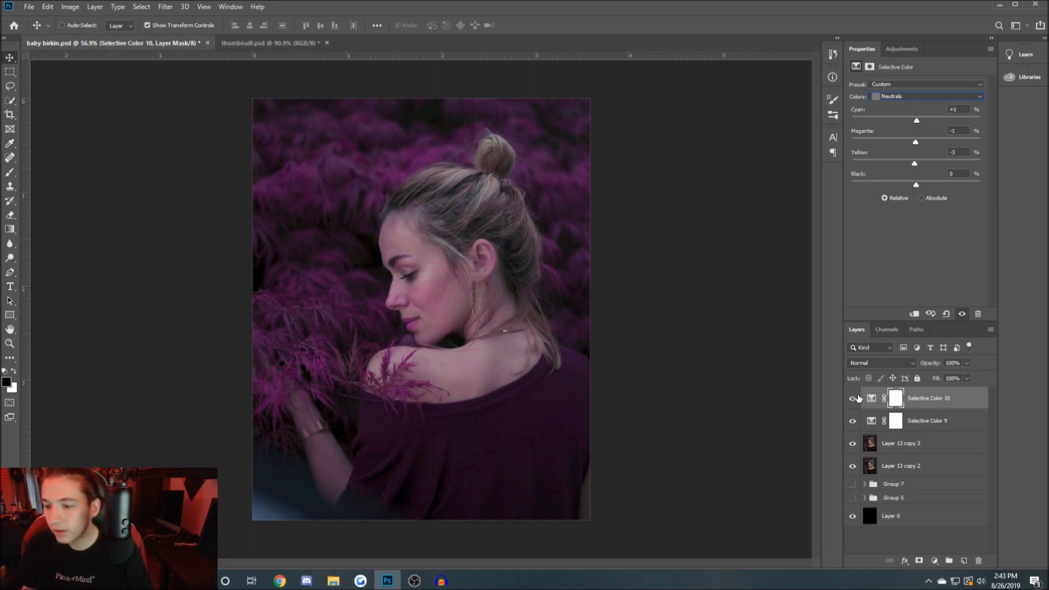
Step: Group the two Selective Color layers and compare the portrait with and without the group
{"action": "left_click", "coordinate": [940, 421], "text": "shift"}
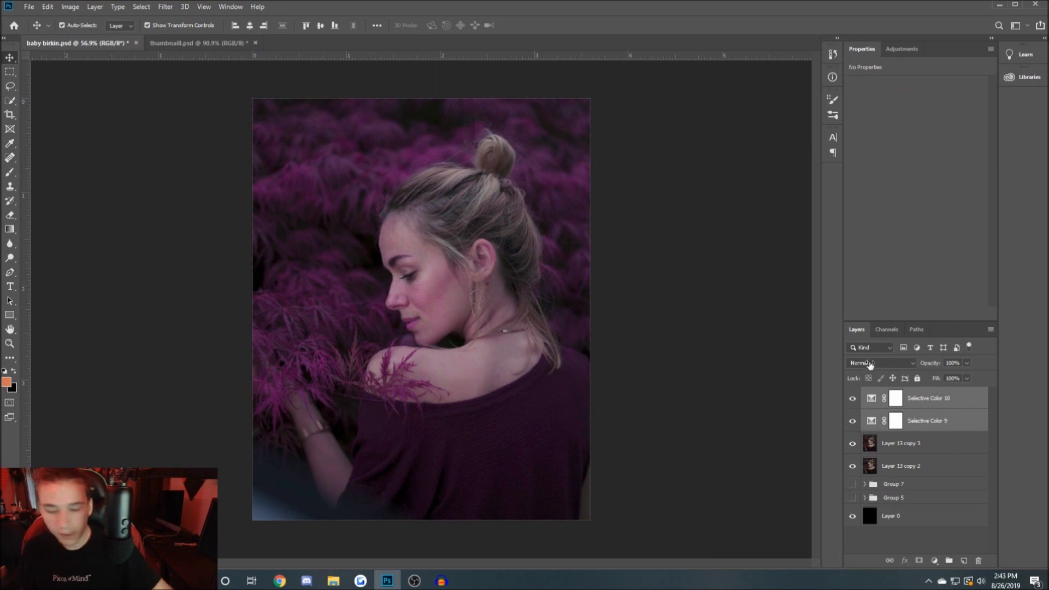
{"action": "key", "text": "ctrl+g"}
{"action": "left_click", "coordinate": [852, 394]}
{"action": "left_click", "coordinate": [853, 394]}
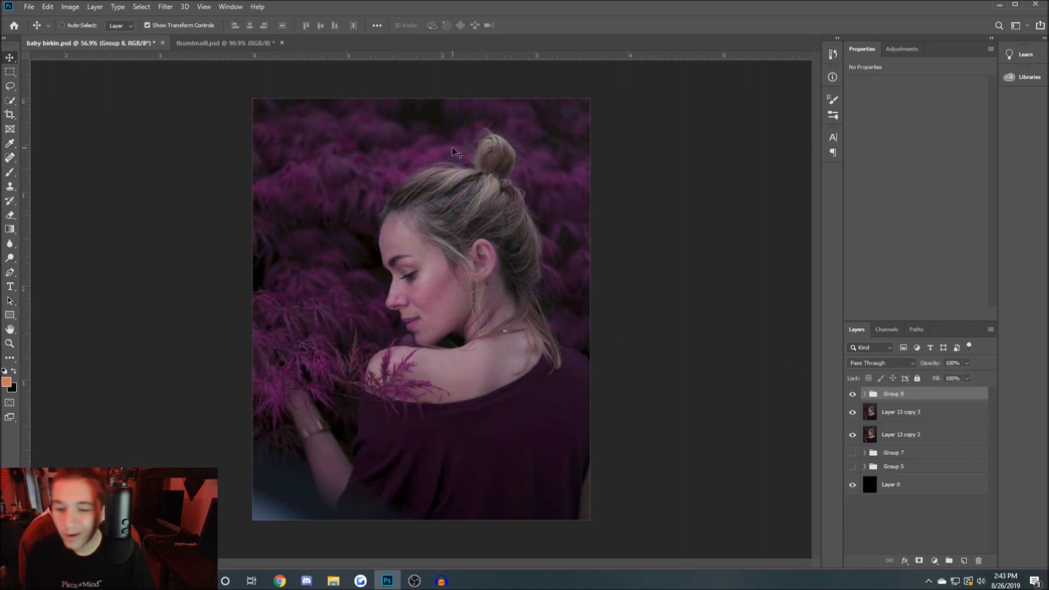
{"action": "scroll", "coordinate": [496, 285], "scroll_direction": "up", "scroll_amount": 2}
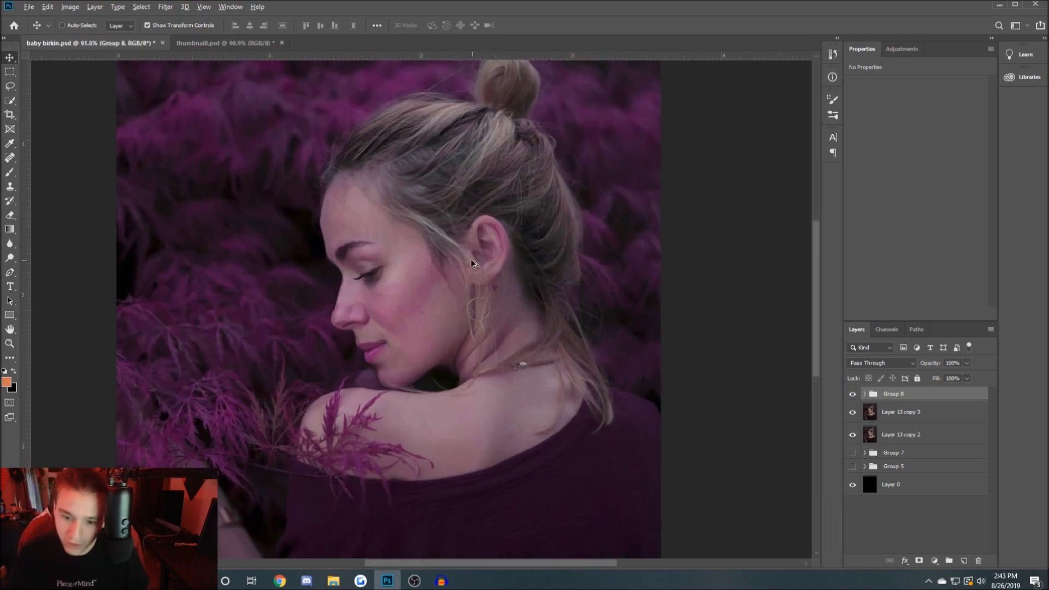
{"action": "scroll", "coordinate": [533, 248], "scroll_direction": "down", "scroll_amount": 2}
Step: Expand the group, hide the upper Selective Color layer and add a vector mask to the lower one
{"action": "left_click", "coordinate": [864, 393]}
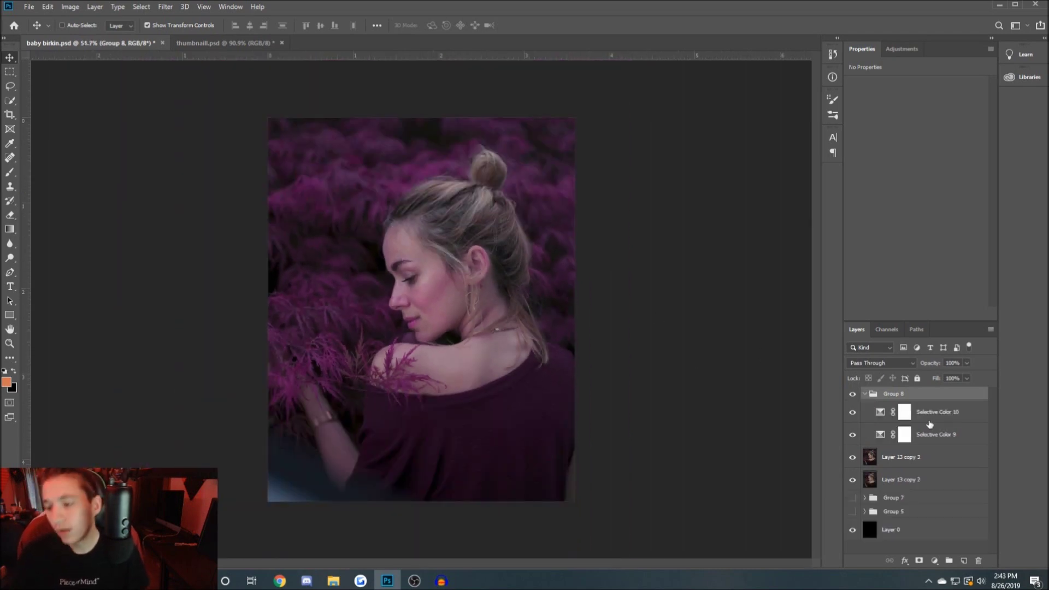
{"action": "left_click", "coordinate": [941, 435]}
{"action": "left_click", "coordinate": [928, 412]}
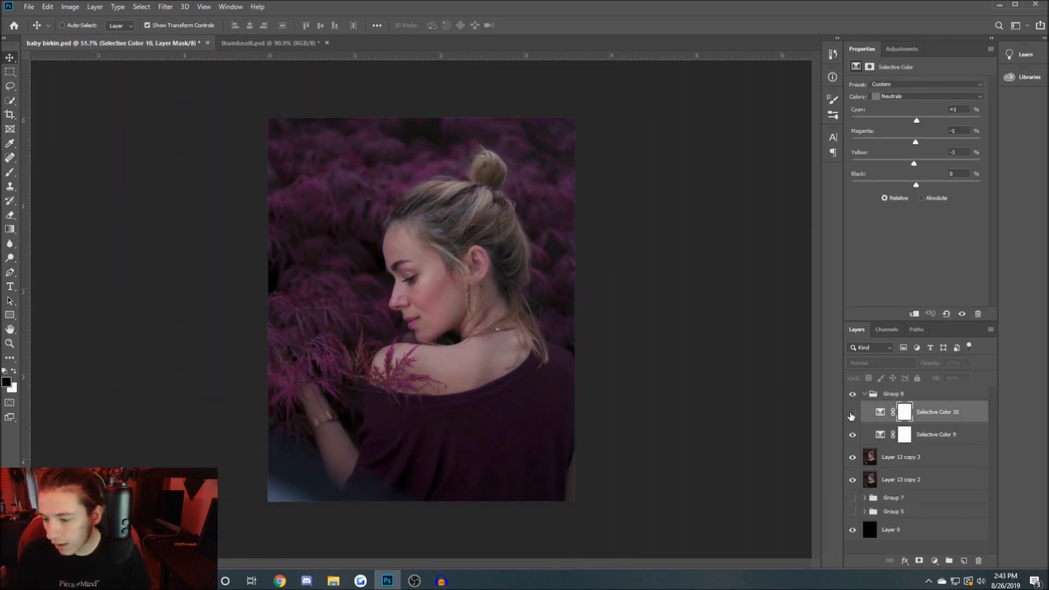
{"action": "left_click", "coordinate": [852, 414]}
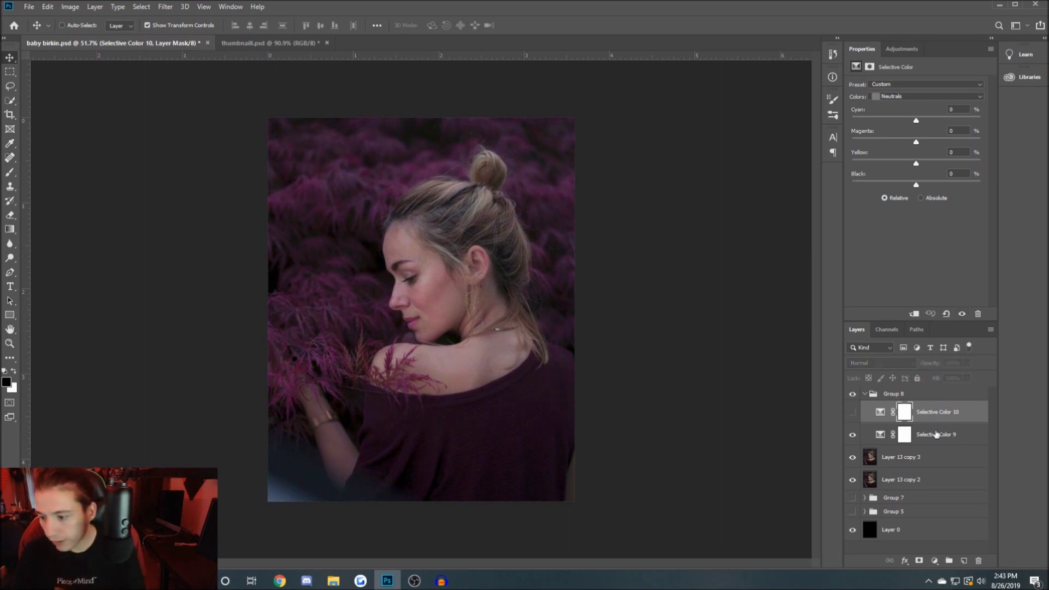
{"action": "left_click", "coordinate": [938, 434]}
{"action": "left_click", "coordinate": [920, 560]}
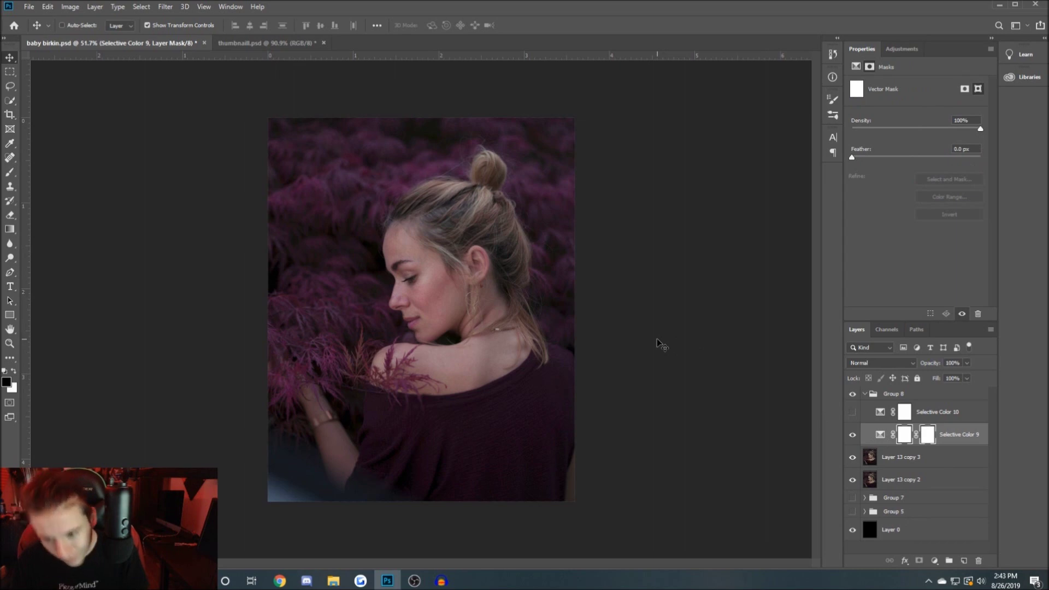
Step: Paint black over the forehead and ear on the lower Selective Color layer's mask, reducing the 78% opacity brush to 35 px
{"action": "key", "text": "b"}
{"action": "scroll", "coordinate": [451, 279], "scroll_direction": "up", "scroll_amount": 5}
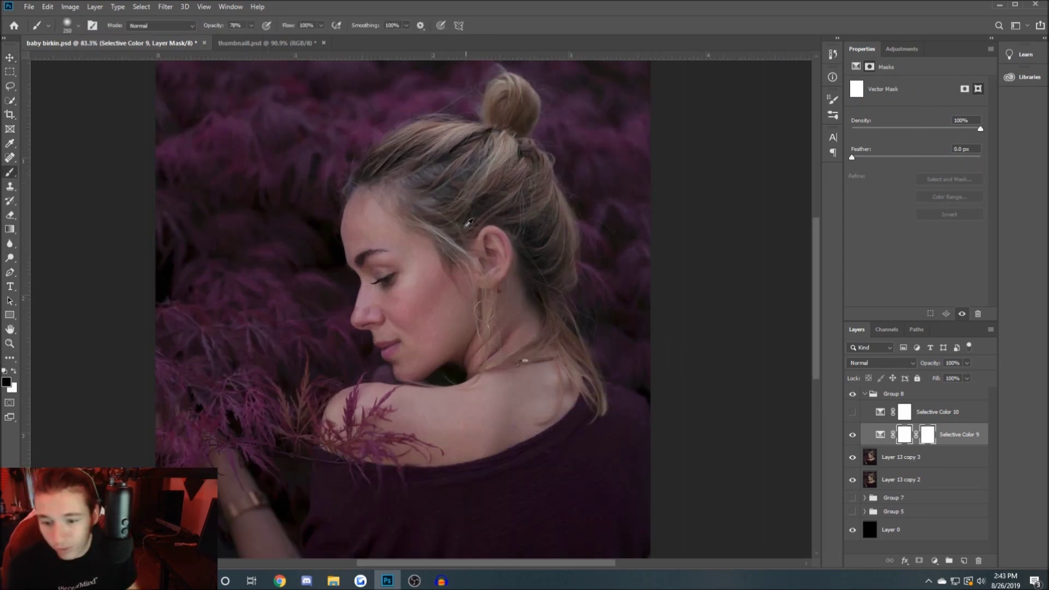
{"action": "scroll", "coordinate": [469, 251], "scroll_direction": "up", "scroll_amount": 2}
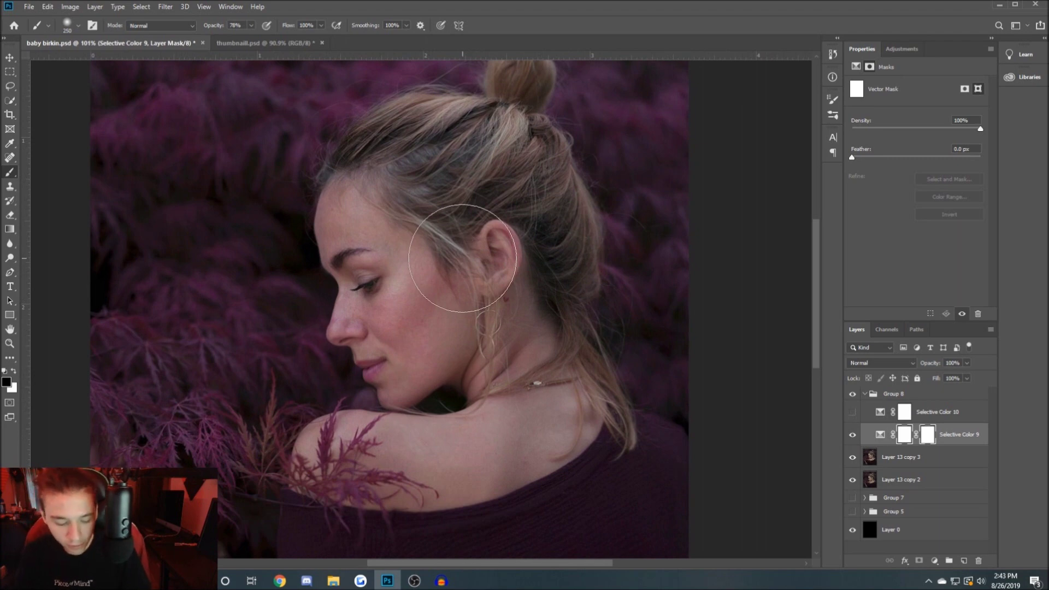
{"action": "key", "text": "bracketleft"}
{"action": "key", "text": "bracketleft"}
{"action": "key", "text": "bracketleft"}
{"action": "key", "text": "bracketleft"}
{"action": "key", "text": "bracketleft"}
{"action": "key", "text": "bracketleft"}
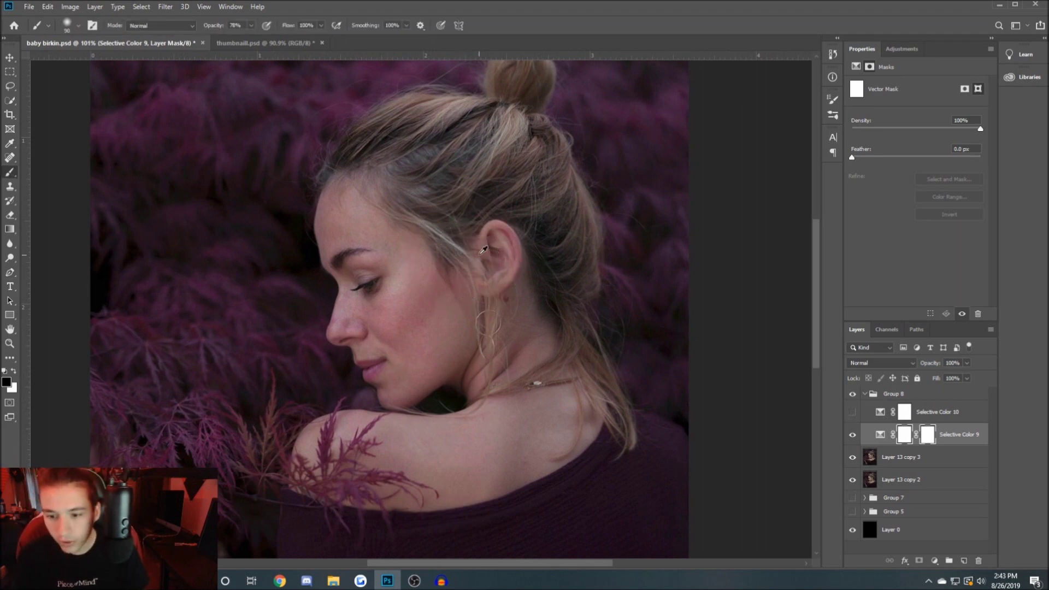
{"action": "scroll", "coordinate": [478, 255], "scroll_direction": "up", "scroll_amount": 2}
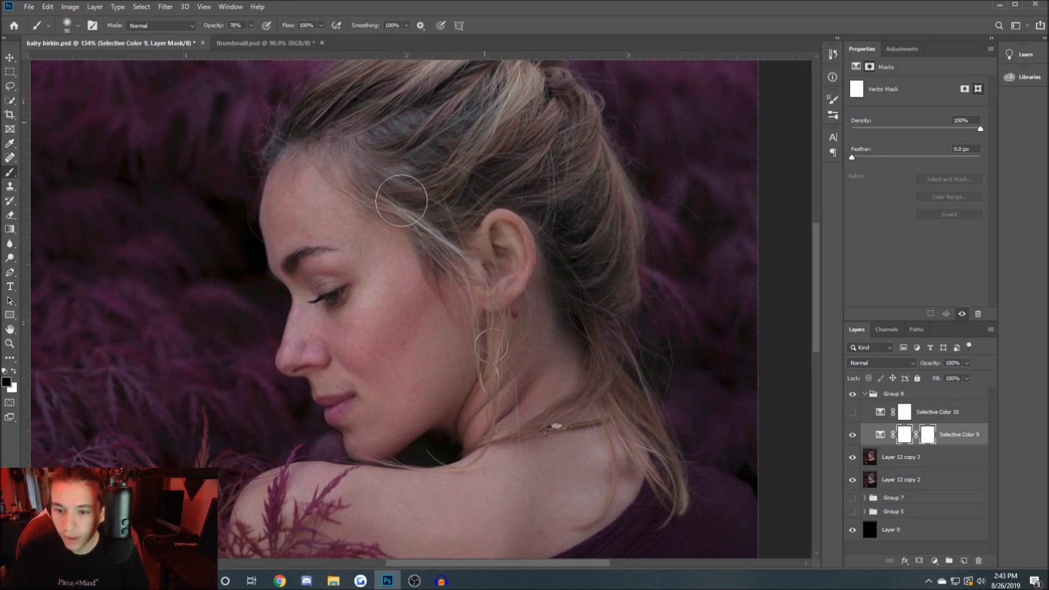
{"action": "scroll", "coordinate": [326, 211], "scroll_direction": "up", "scroll_amount": 3}
{"action": "key", "text": "bracketleft"}
{"action": "key", "text": "bracketleft"}
{"action": "key", "text": "bracketleft"}
{"action": "key", "text": "bracketleft"}
{"action": "key", "text": "bracketleft"}
{"action": "key", "text": "bracketleft"}
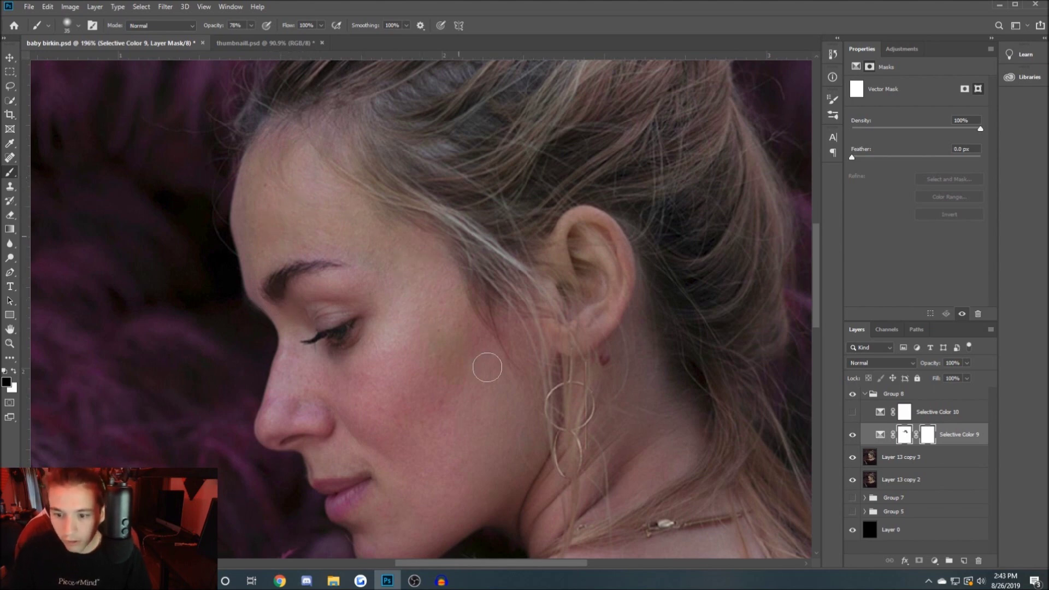
Step: Mask the rest of the woman's head, shoulder and arm out of the lower Selective Color layer and show the upper one again
{"action": "scroll", "coordinate": [259, 273], "scroll_direction": "up", "scroll_amount": 1}
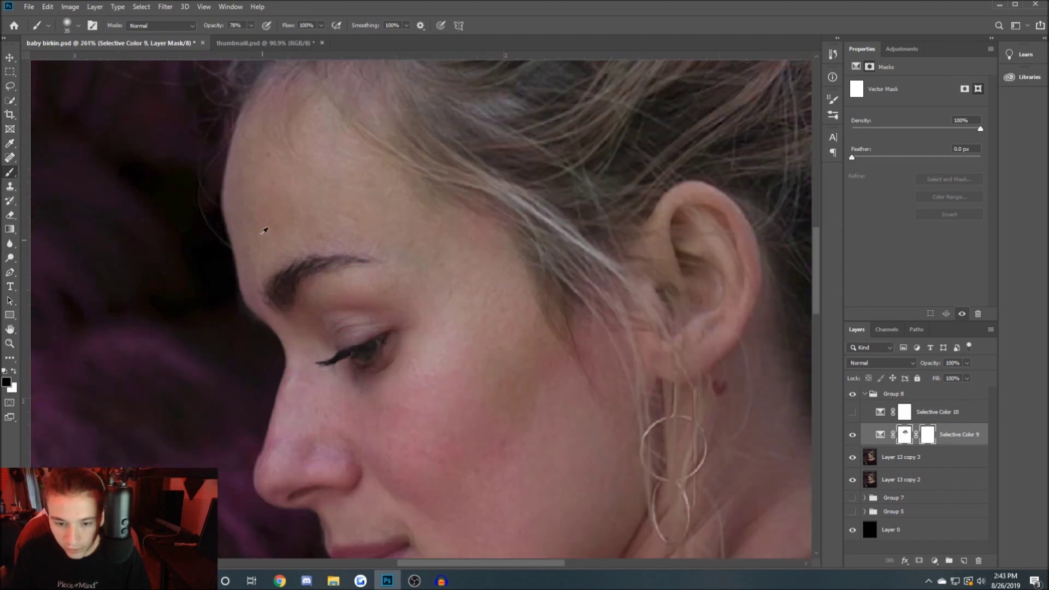
{"action": "scroll", "coordinate": [266, 240], "scroll_direction": "up", "scroll_amount": 1}
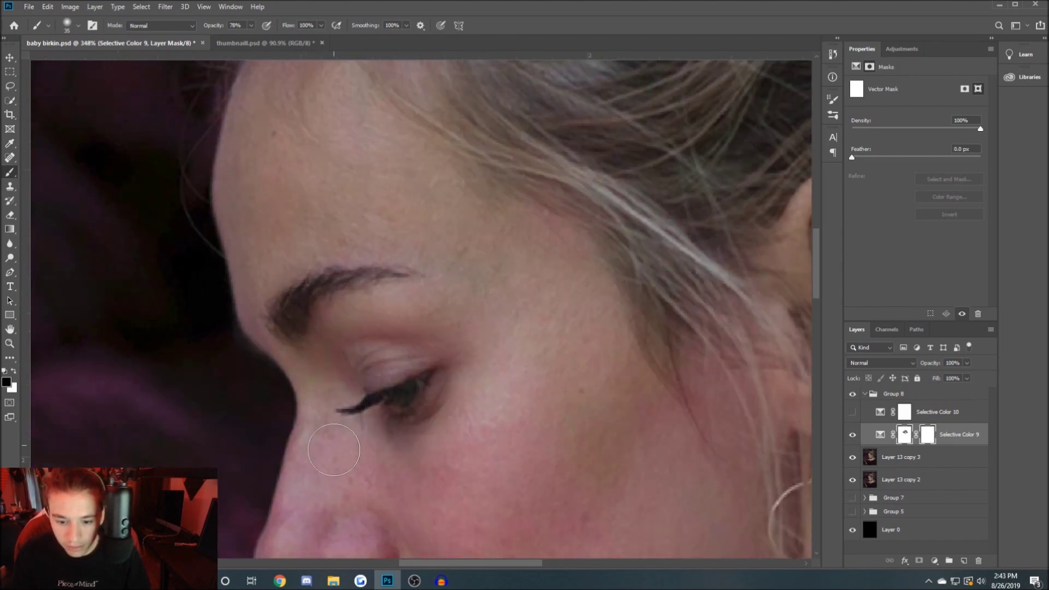
{"action": "scroll", "coordinate": [467, 265], "scroll_direction": "down", "scroll_amount": 2}
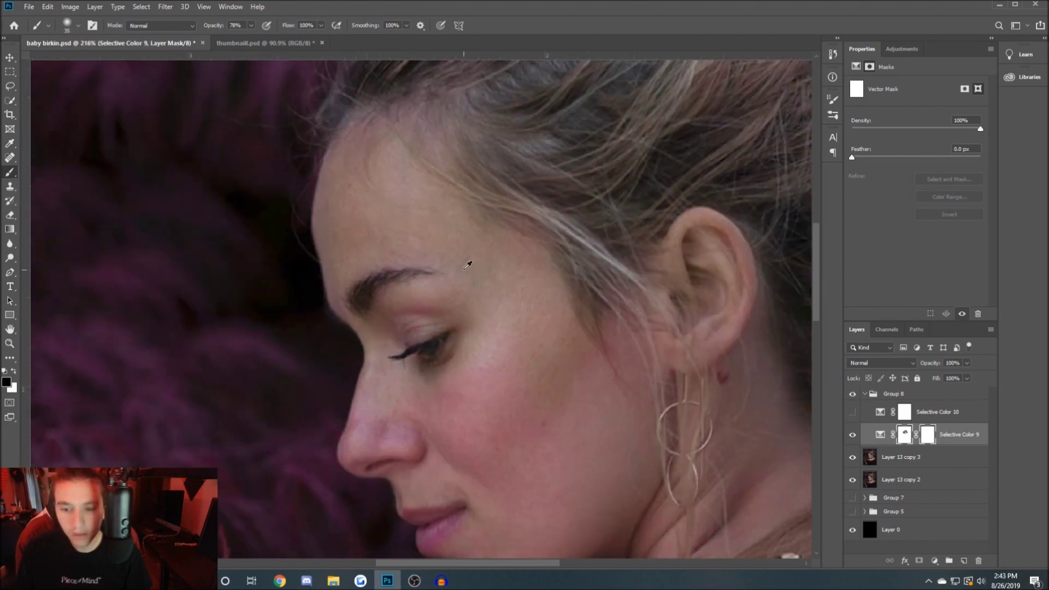
{"action": "scroll", "coordinate": [467, 264], "scroll_direction": "down", "scroll_amount": 3}
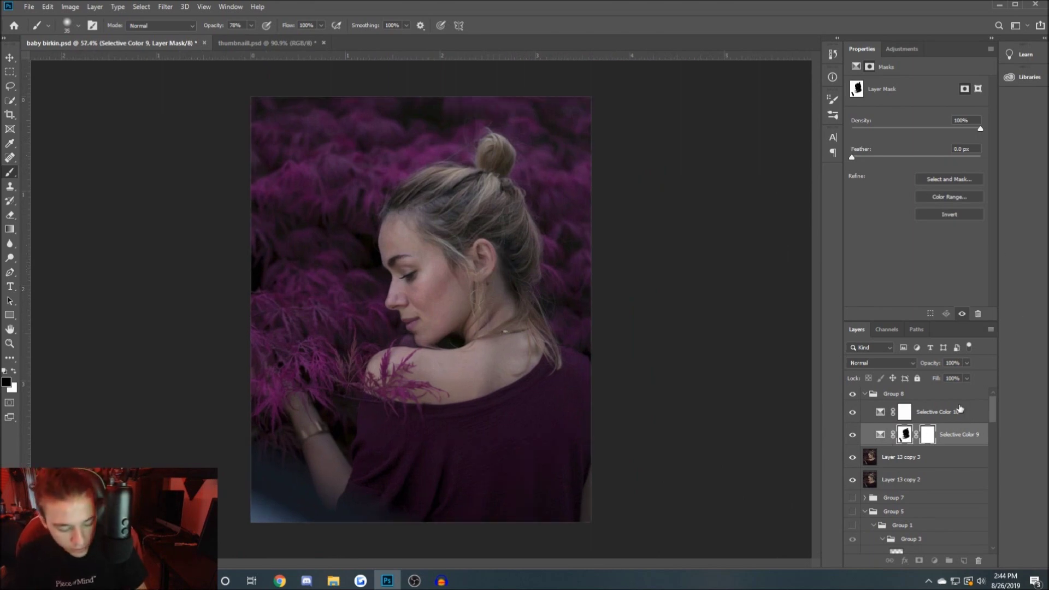
Step: Copy the painted layer mask to the upper Selective Color layer, replacing its blank mask, and check the result across the whole portrait
{"action": "left_click_drag", "start_coordinate": [904, 438], "coordinate": [903, 413]}
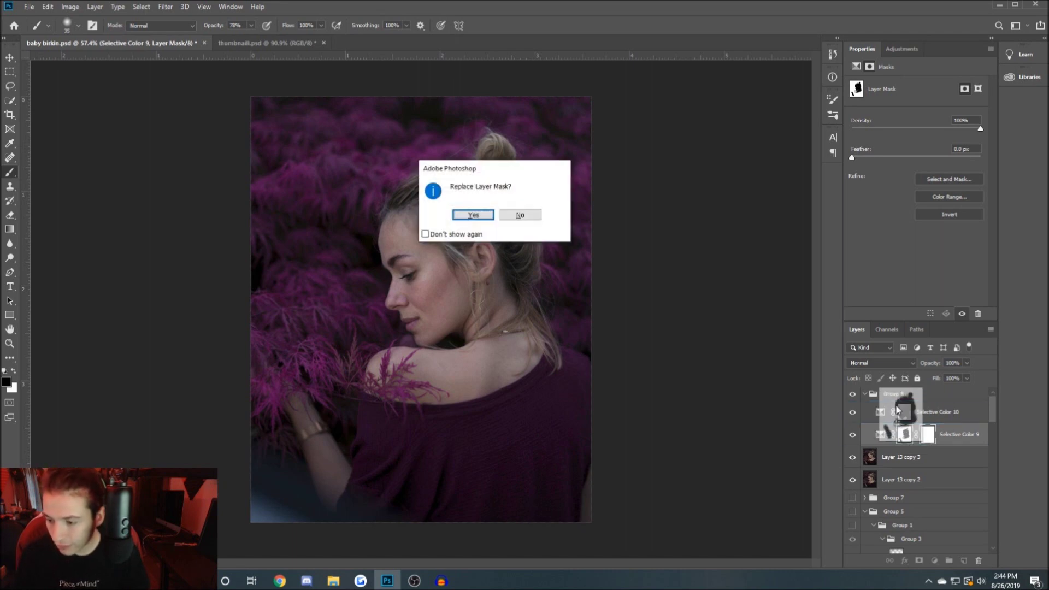
{"action": "left_click", "coordinate": [473, 215]}
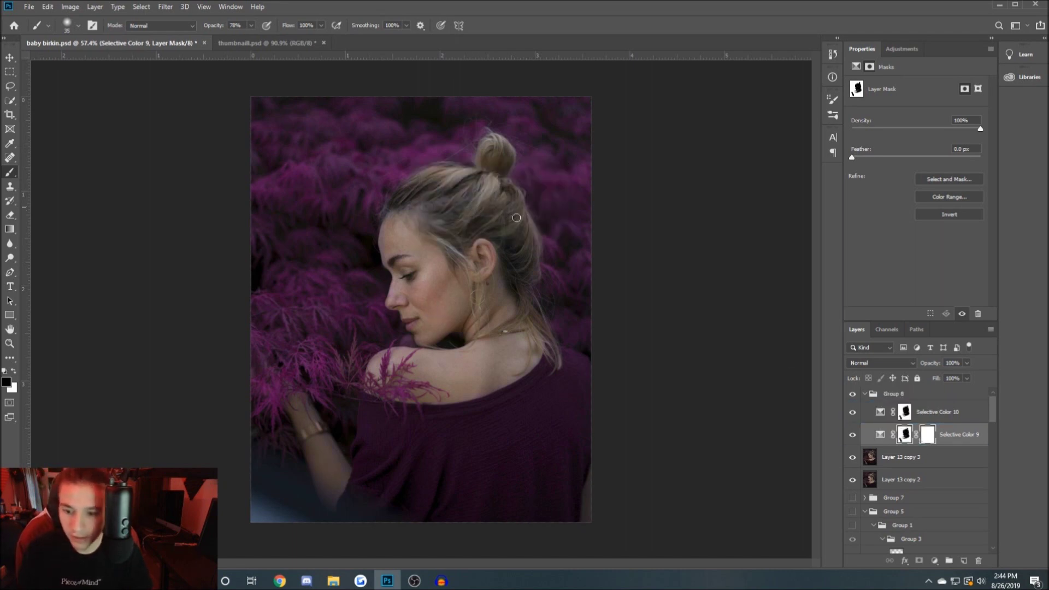
{"action": "left_click", "coordinate": [850, 413]}
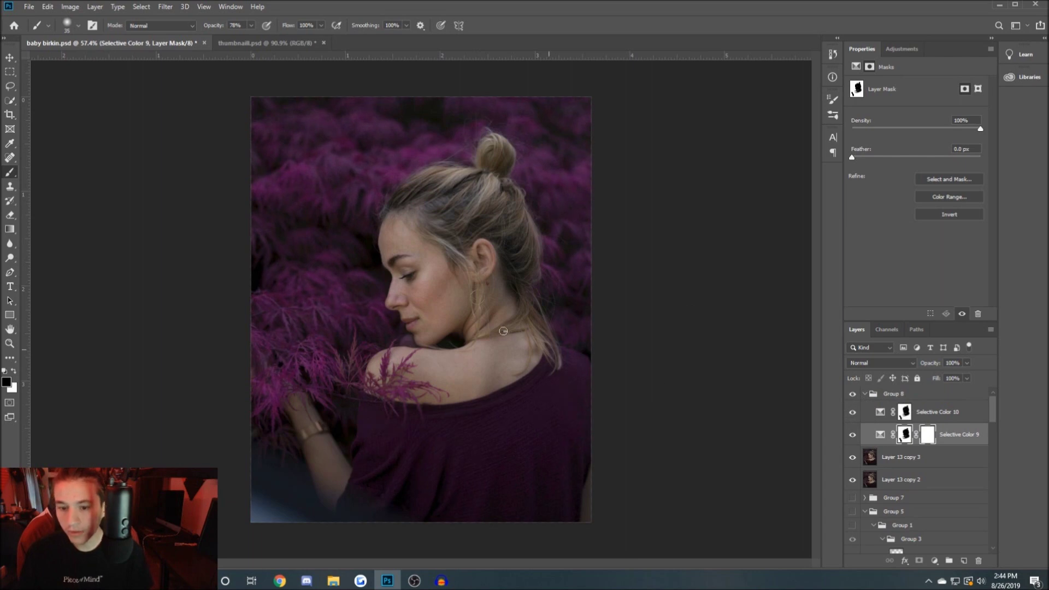
{"action": "scroll", "coordinate": [316, 246], "scroll_direction": "down", "scroll_amount": 4}
{"action": "scroll", "coordinate": [327, 257], "scroll_direction": "up", "scroll_amount": 3}
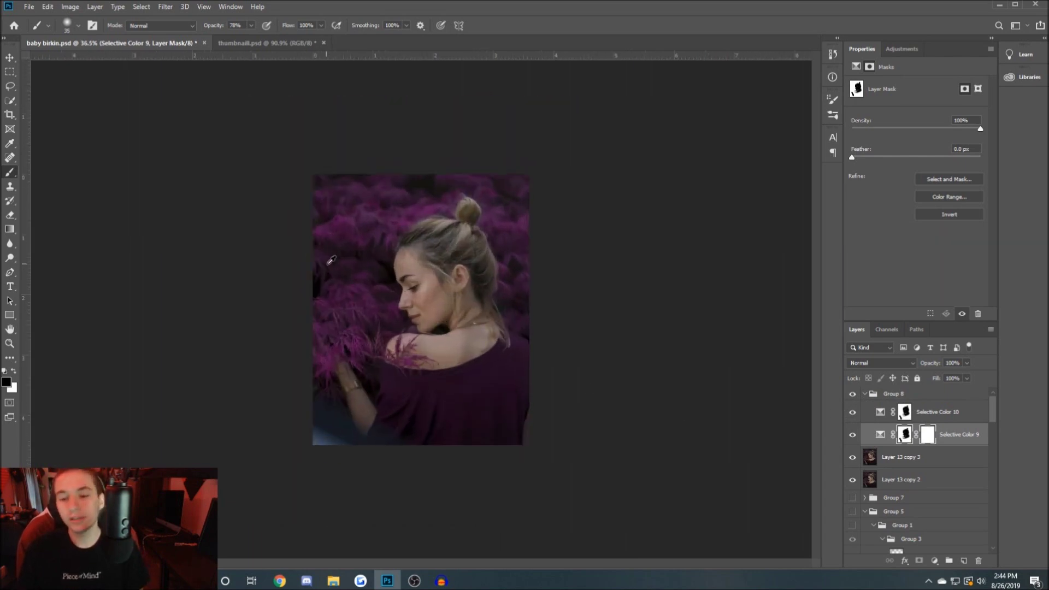
{"action": "scroll", "coordinate": [330, 260], "scroll_direction": "up", "scroll_amount": 2}
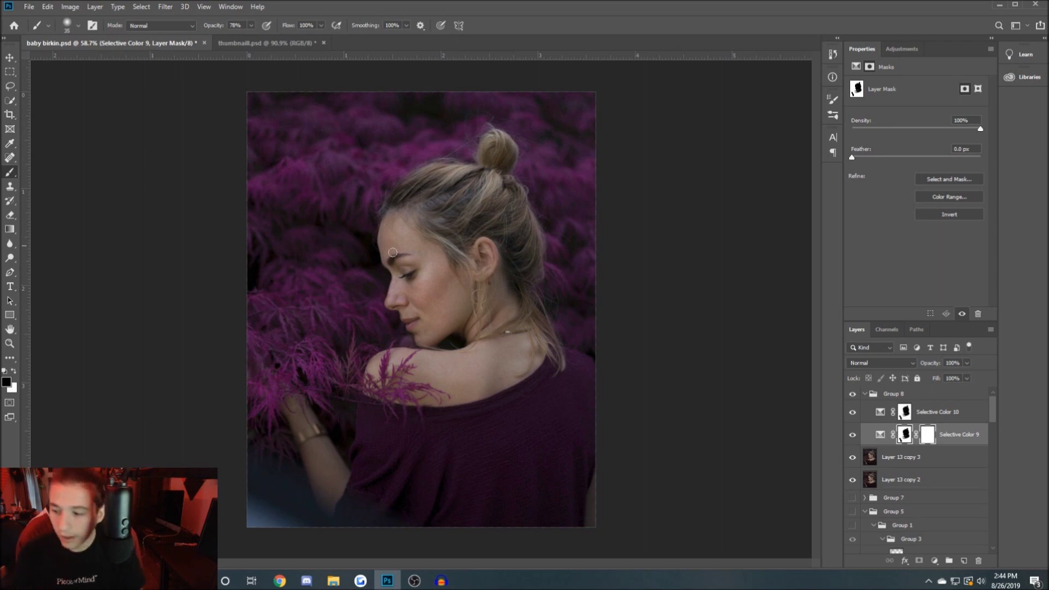
Step: Add a third Selective Color layer at the top of the group and set its Magentas to Magenta +57 and Yellow -27%
{"action": "left_click", "coordinate": [937, 412]}
{"action": "left_click", "coordinate": [901, 49]}
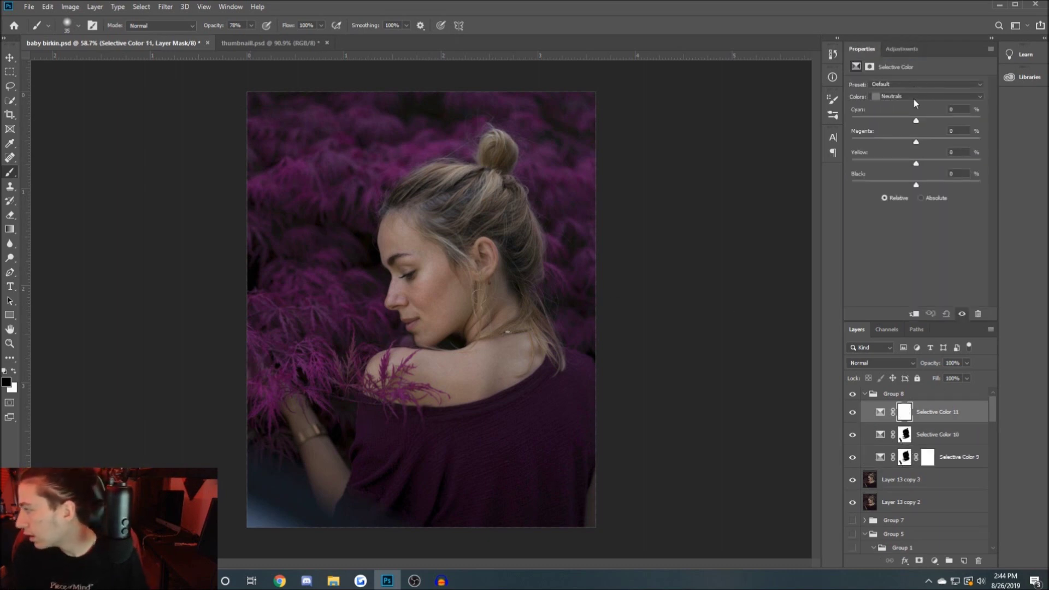
{"action": "left_click", "coordinate": [916, 99]}
{"action": "left_click", "coordinate": [919, 136]}
{"action": "left_click_drag", "start_coordinate": [916, 142], "coordinate": [935, 143]}
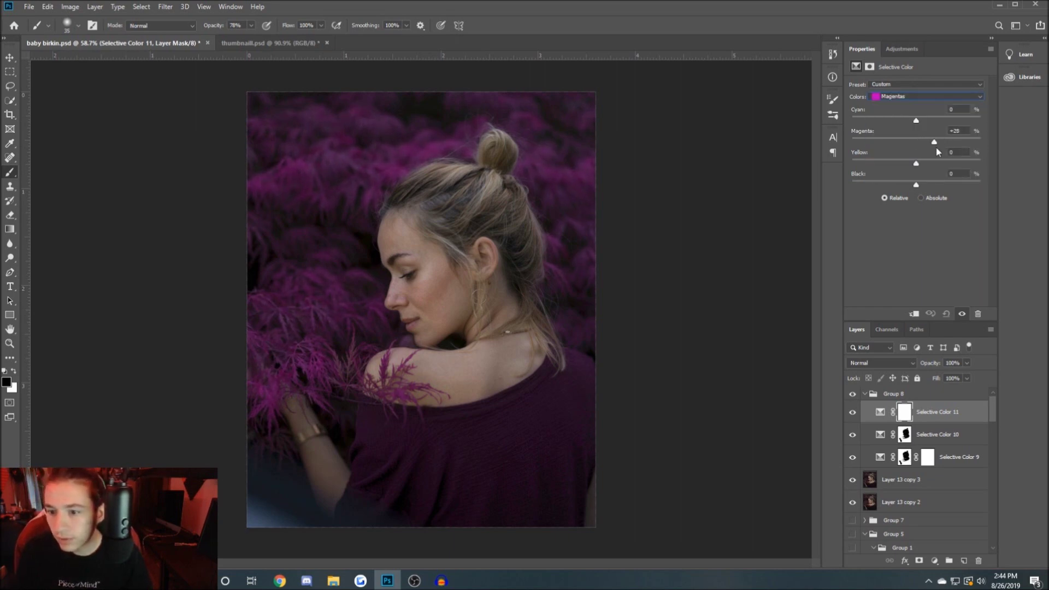
{"action": "left_click", "coordinate": [925, 163]}
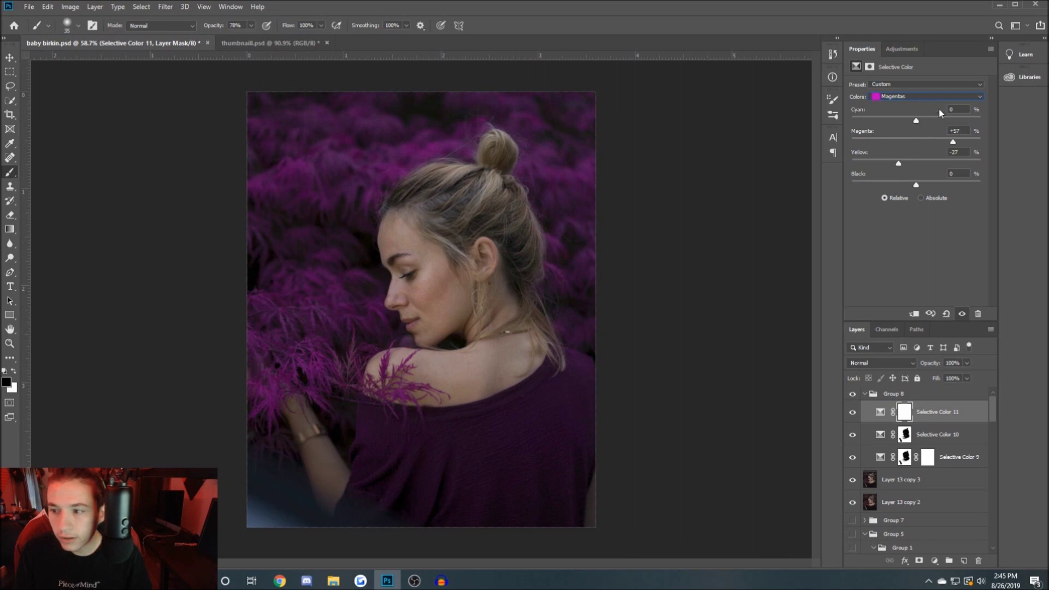
Step: Adjust the Blues on the top Selective Color layer, and set its Reds to Cyan +26% and Yellow -48%
{"action": "left_click", "coordinate": [926, 96]}
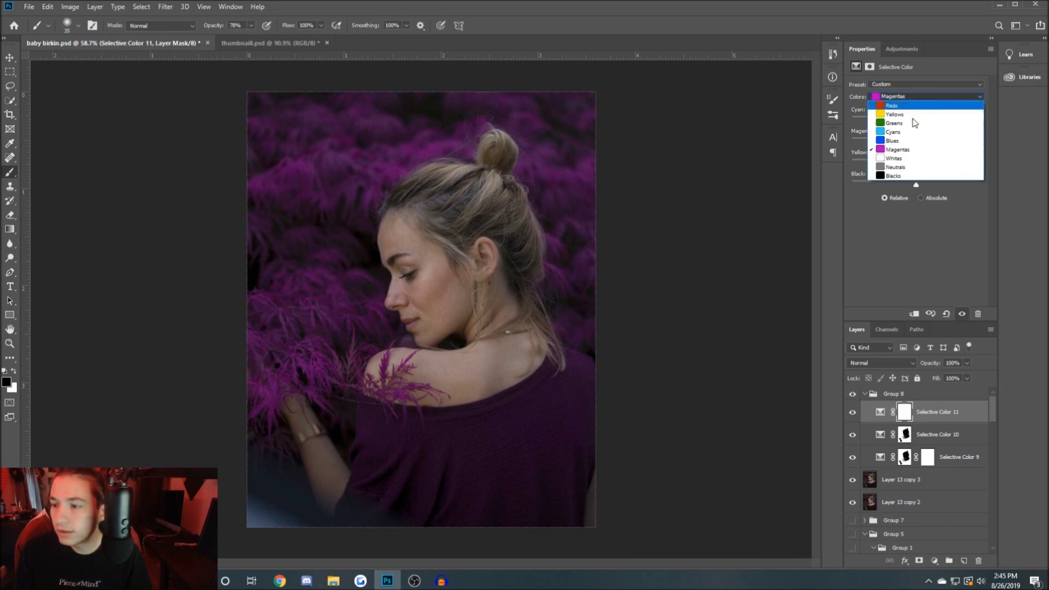
{"action": "left_click", "coordinate": [918, 135]}
{"action": "left_click_drag", "start_coordinate": [916, 120], "coordinate": [881, 120]}
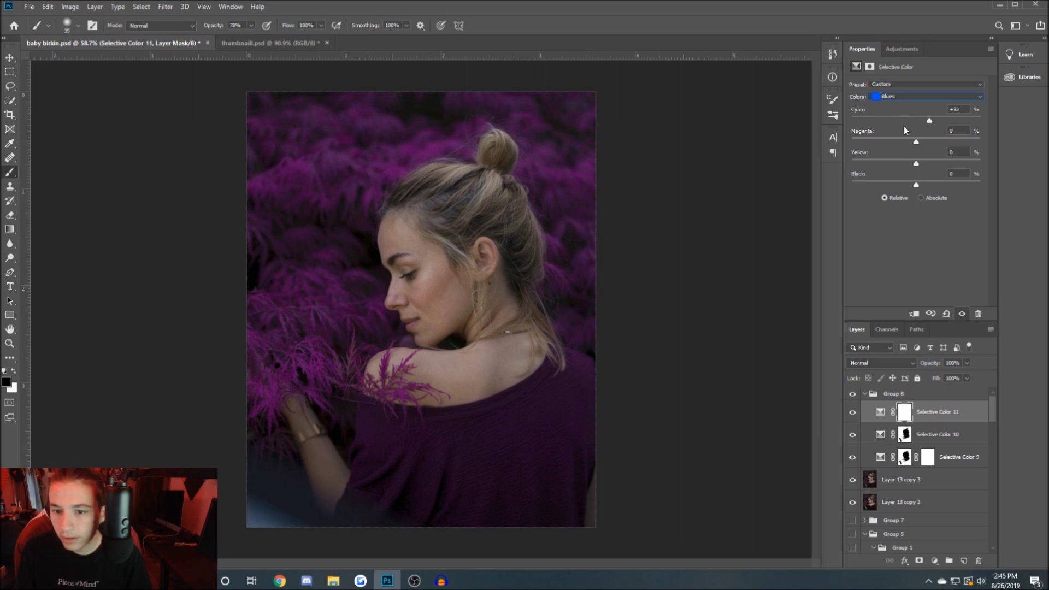
{"action": "left_click_drag", "start_coordinate": [908, 141], "coordinate": [969, 166]}
{"action": "left_click", "coordinate": [906, 97]}
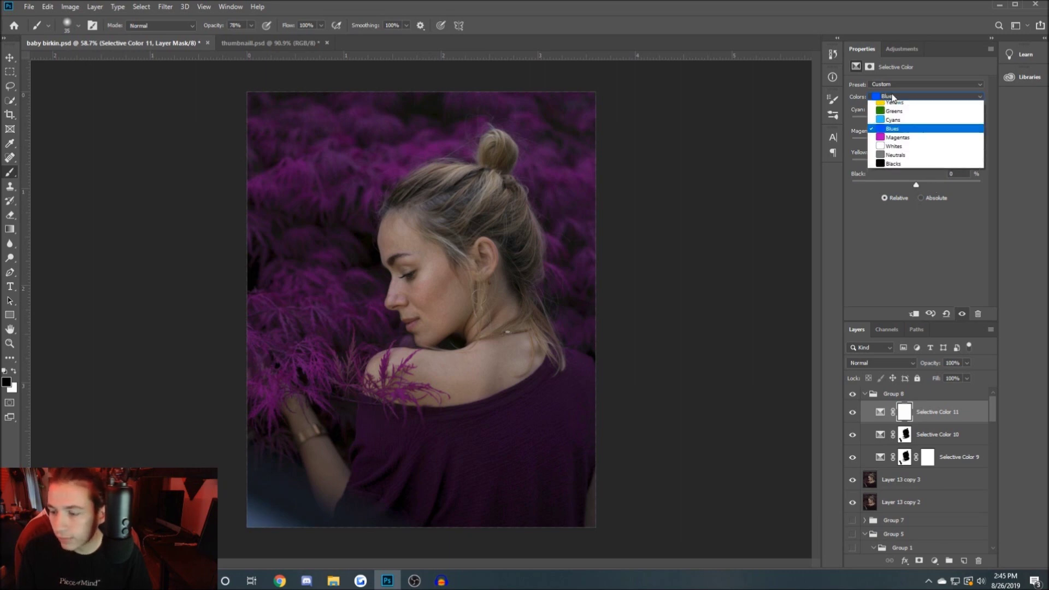
{"action": "left_click", "coordinate": [903, 105]}
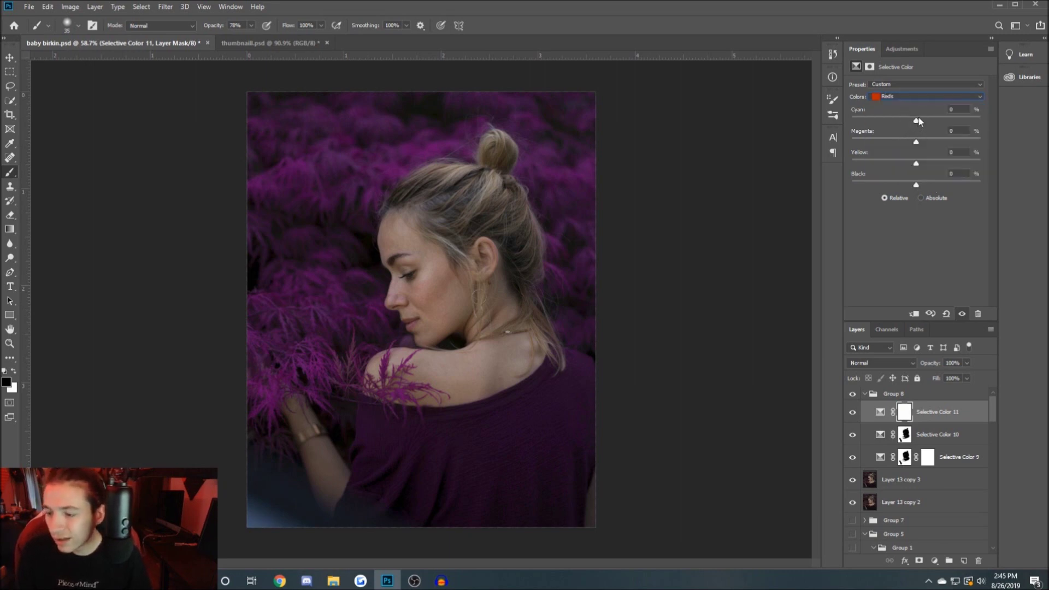
{"action": "left_click_drag", "start_coordinate": [909, 119], "coordinate": [942, 119]}
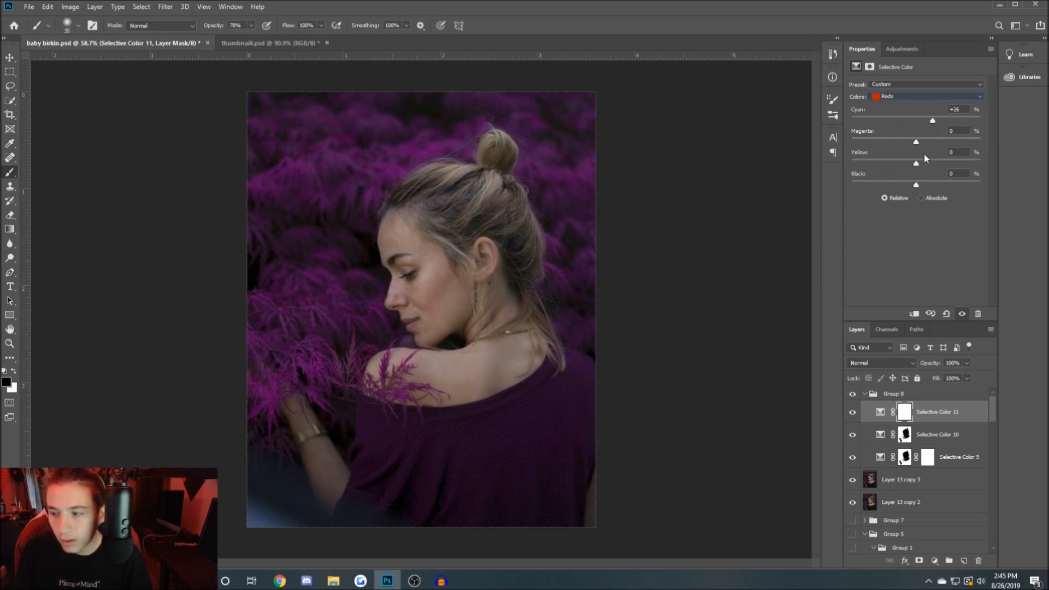
{"action": "left_click_drag", "start_coordinate": [905, 164], "coordinate": [944, 165]}
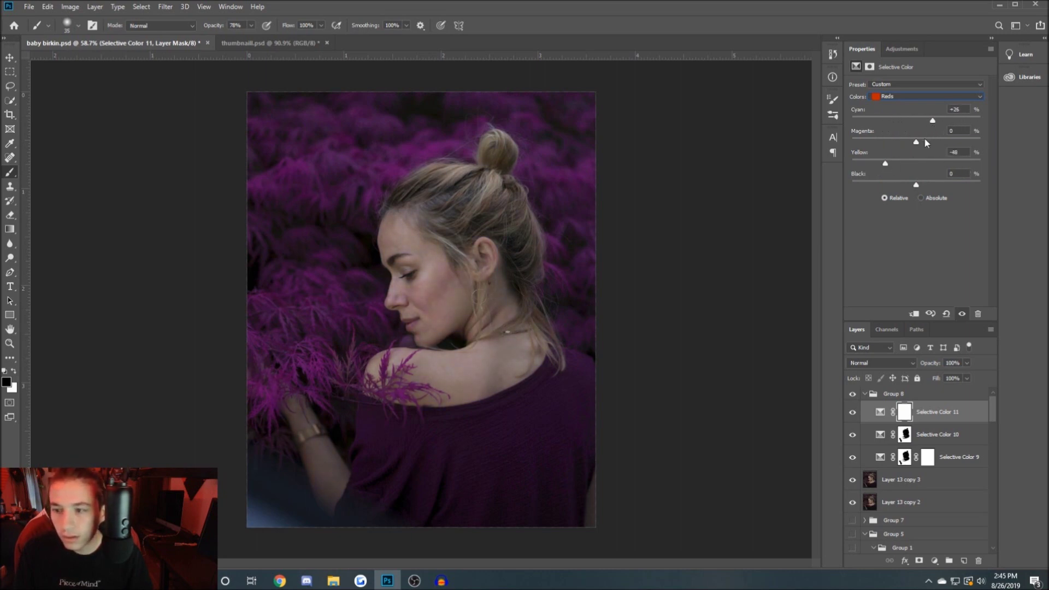
Step: Copy the painted mask from the middle Selective Color layer to the top one, replacing its blank mask, and check the whole portrait
{"action": "left_click_drag", "start_coordinate": [904, 434], "coordinate": [904, 412]}
{"action": "left_click", "coordinate": [473, 215]}
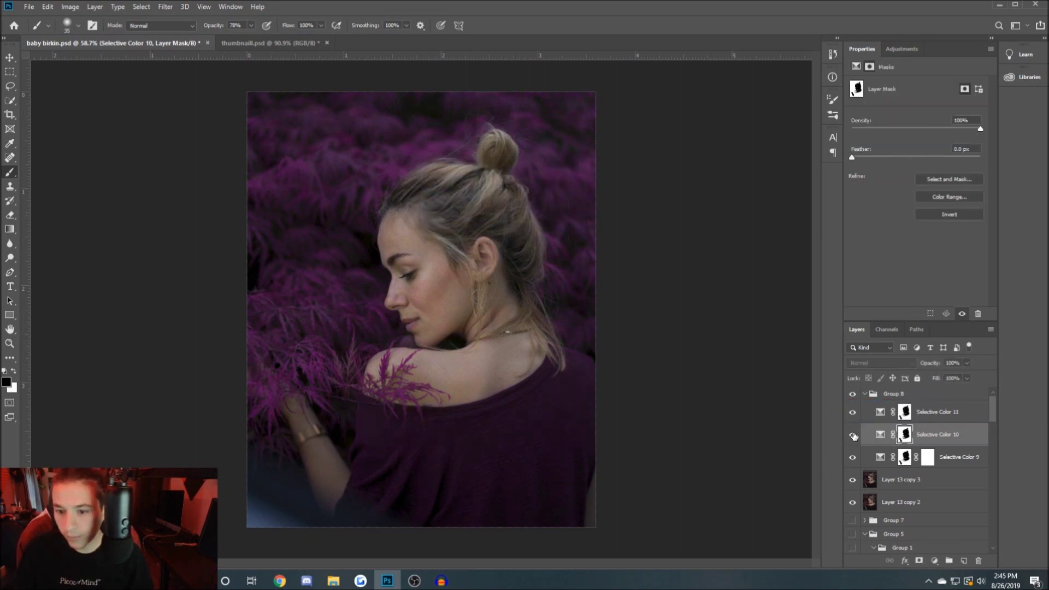
{"action": "scroll", "coordinate": [466, 305], "scroll_direction": "down", "scroll_amount": 3}
{"action": "scroll", "coordinate": [466, 304], "scroll_direction": "up", "scroll_amount": 2}
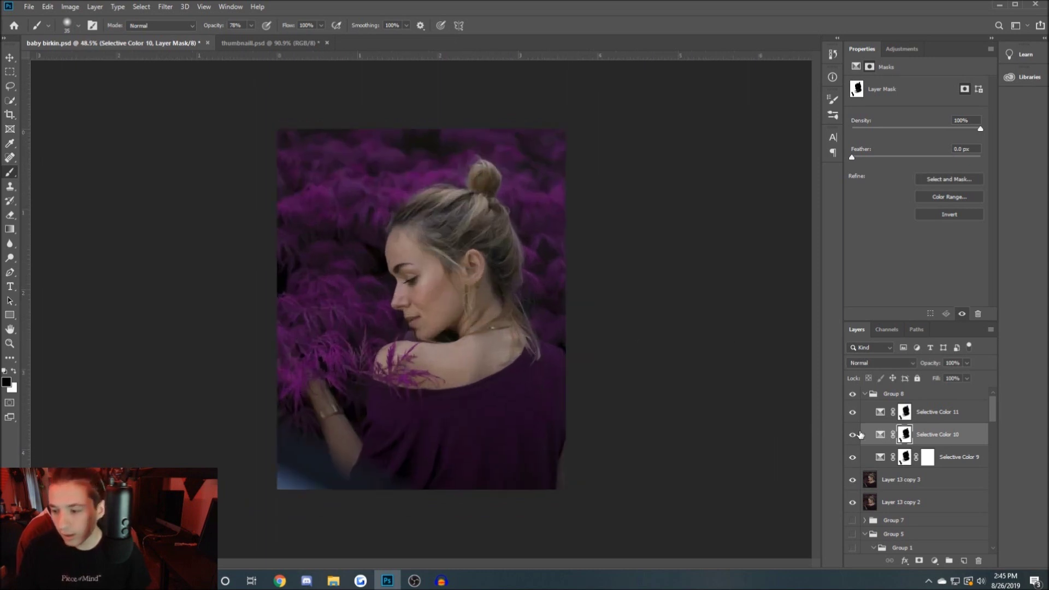
Step: Set the Blacks on the top Selective Color layer to Cyan +2% and Yellow +1%
{"action": "left_click", "coordinate": [928, 412]}
{"action": "left_click", "coordinate": [916, 98]}
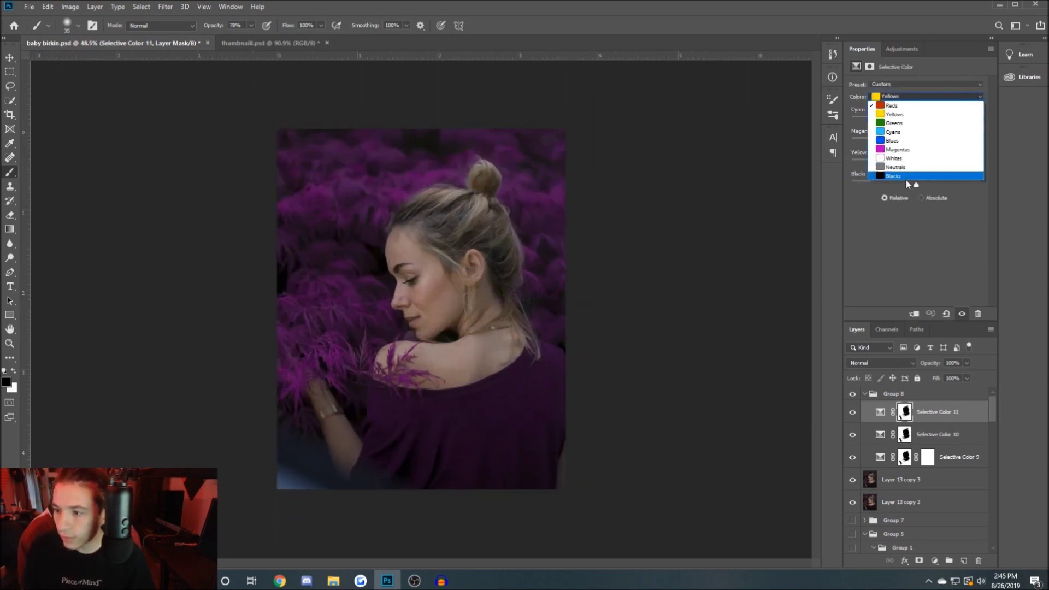
{"action": "left_click", "coordinate": [905, 176]}
{"action": "left_click_drag", "start_coordinate": [919, 121], "coordinate": [914, 139]}
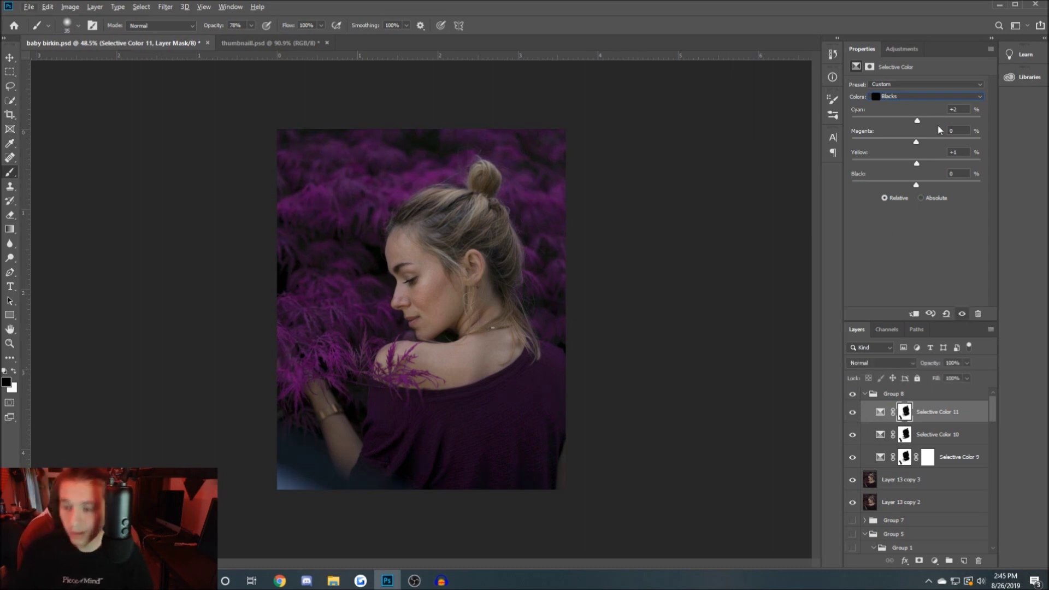
Step: Add an Exposure adjustment at the top of the group with Exposure +0.11, Offset +0.0035 and Gamma Correction 0.92
{"action": "left_click", "coordinate": [896, 51]}
{"action": "left_click", "coordinate": [912, 72]}
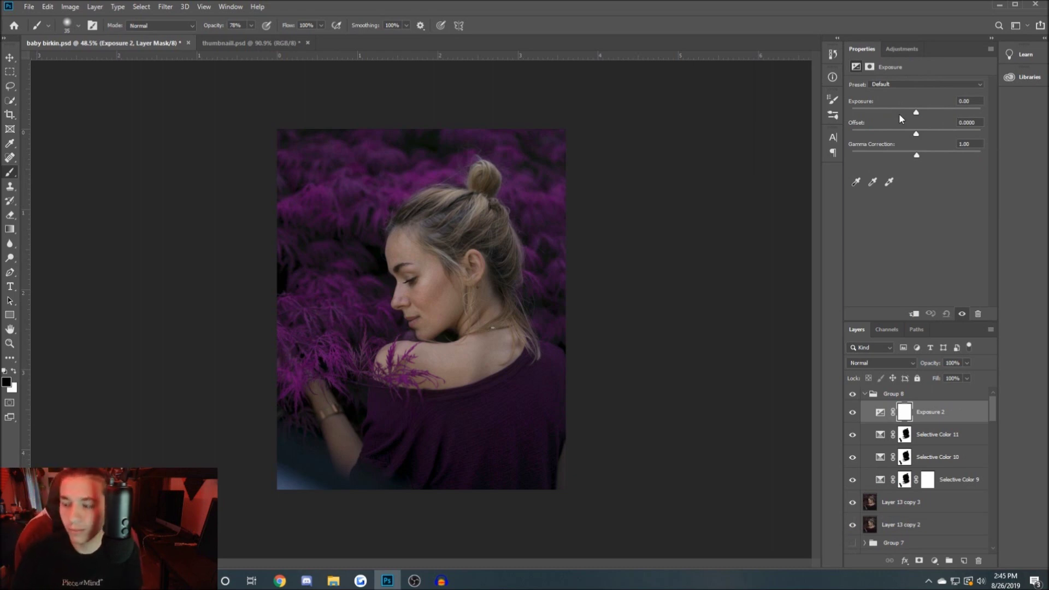
{"action": "left_click_drag", "start_coordinate": [916, 133], "coordinate": [917, 136]}
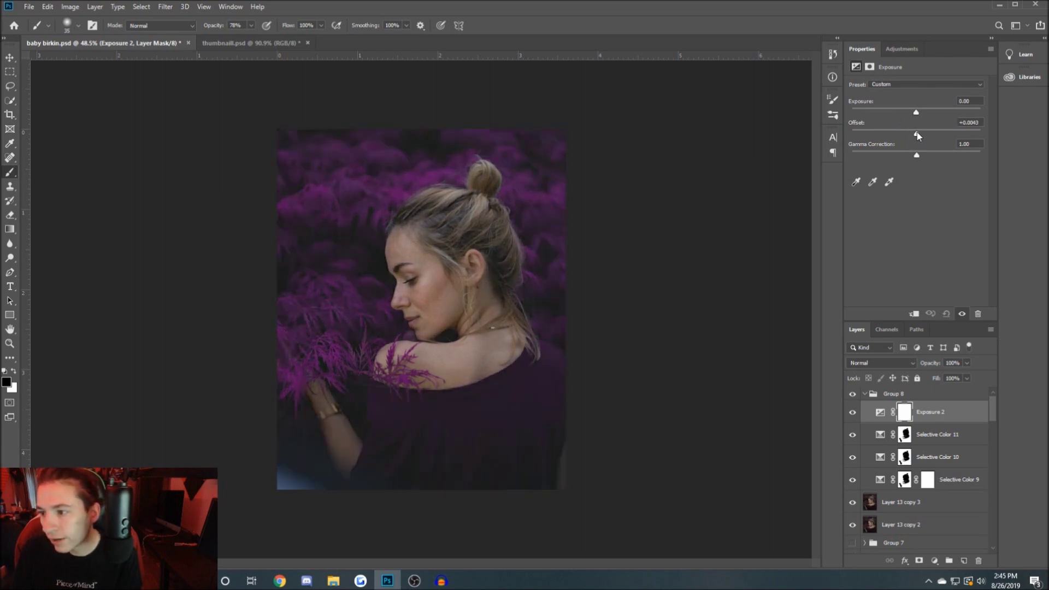
{"action": "scroll", "coordinate": [980, 124], "scroll_direction": "down", "scroll_amount": 2}
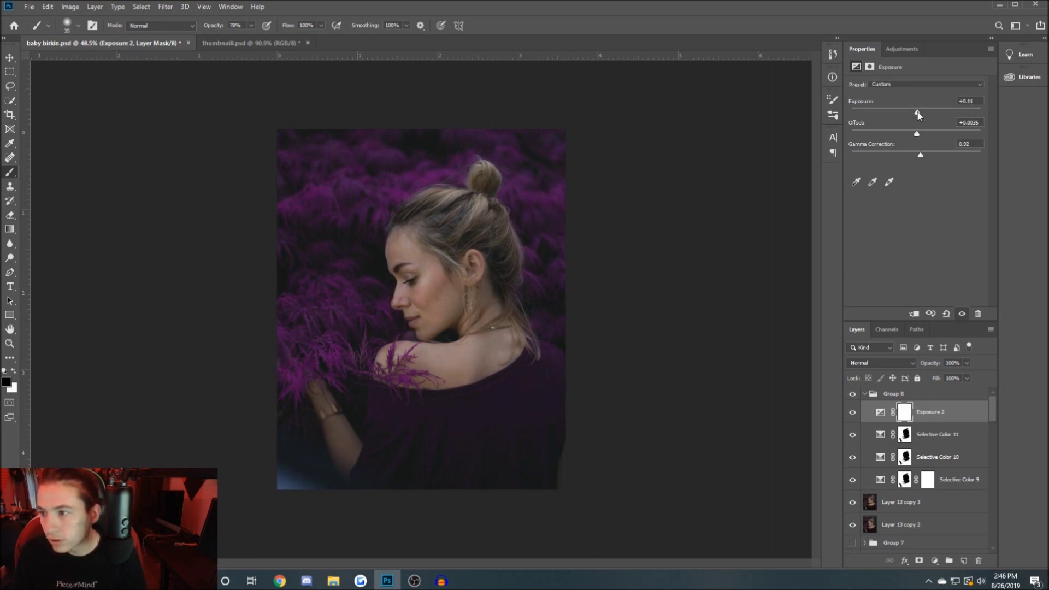
Step: Compare the portrait with and without the Exposure layer and the whole grading group
{"action": "left_click", "coordinate": [851, 412]}
{"action": "left_click", "coordinate": [852, 411]}
{"action": "scroll", "coordinate": [850, 399], "scroll_direction": "down", "scroll_amount": 2}
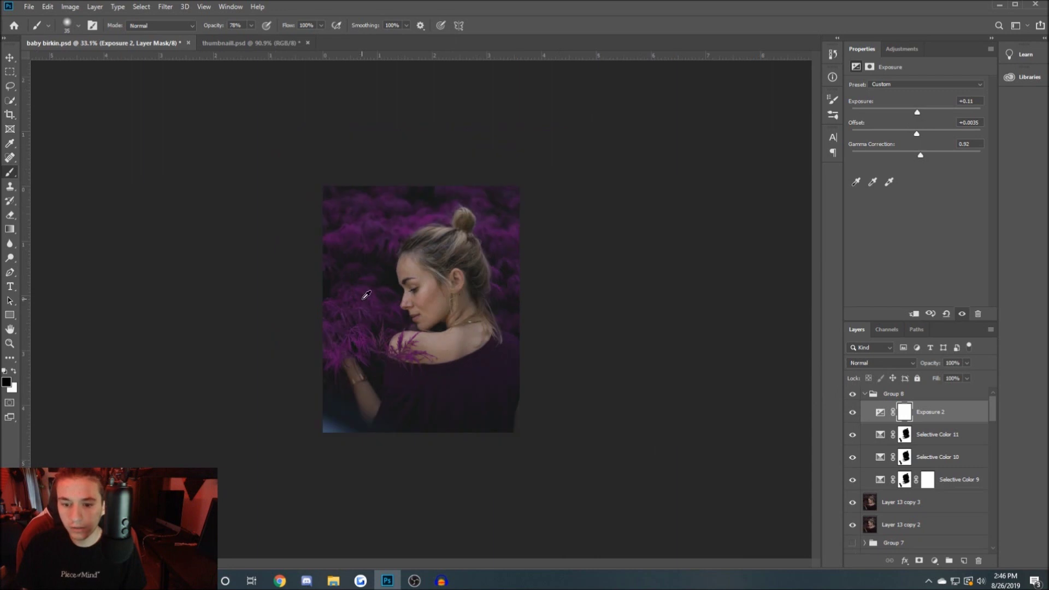
{"action": "scroll", "coordinate": [850, 396], "scroll_direction": "up", "scroll_amount": 3}
{"action": "left_click", "coordinate": [852, 395]}
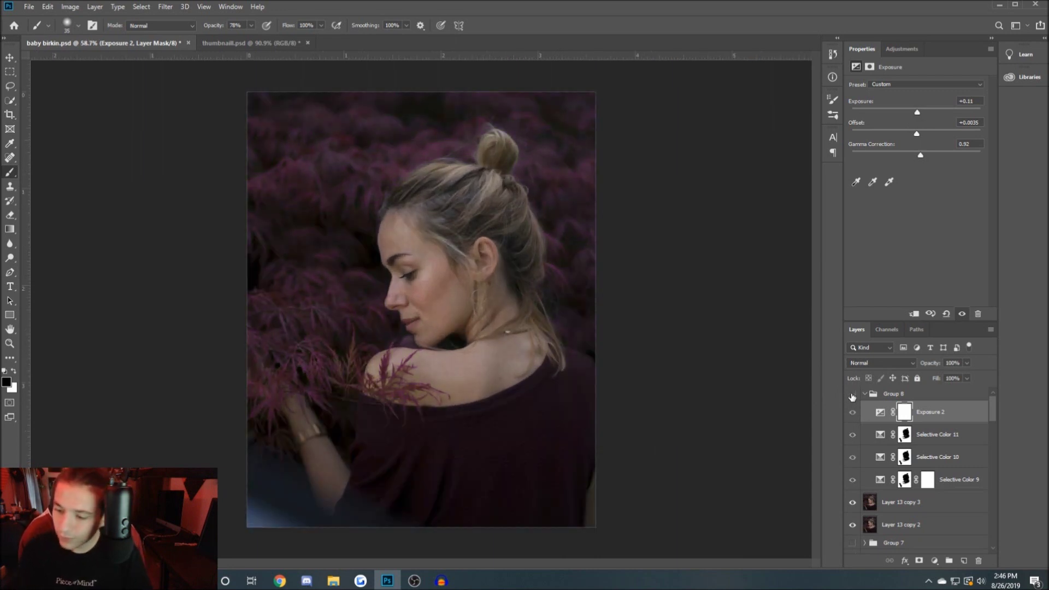
{"action": "left_click", "coordinate": [851, 394]}
{"action": "left_click", "coordinate": [851, 394]}
{"action": "left_click", "coordinate": [851, 394]}
{"action": "left_click", "coordinate": [851, 394]}
{"action": "left_click", "coordinate": [851, 394]}
{"action": "key", "text": "ctrl+minus"}
{"action": "key", "text": "ctrl+minus"}
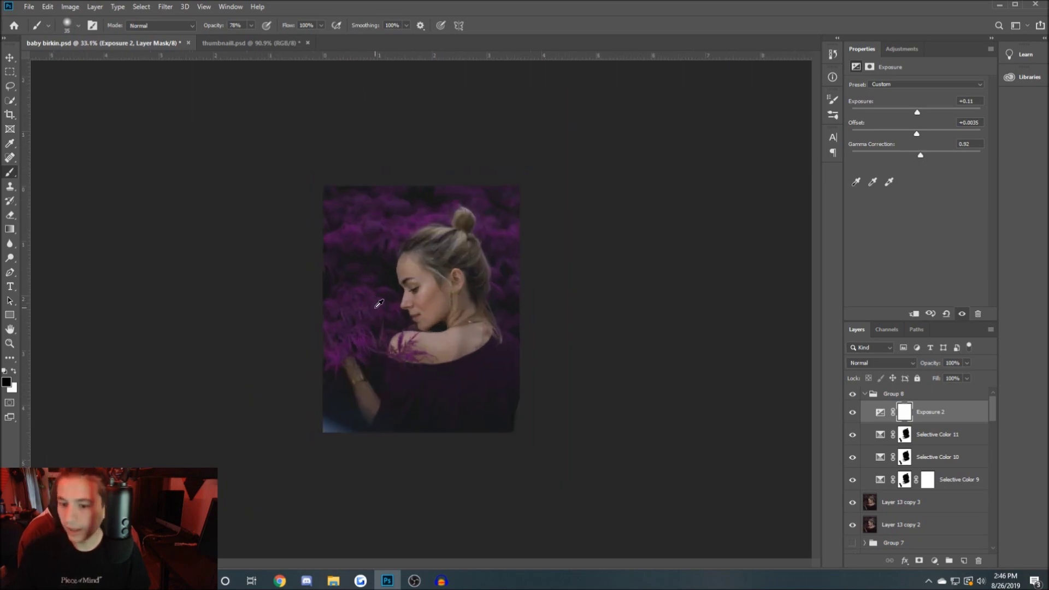
{"action": "key", "text": "ctrl+plus"}
Step: Add another Selective Color layer above the Exposure layer and set its Yellows to Cyan +28% and Magenta +51%
{"action": "left_click", "coordinate": [901, 49]}
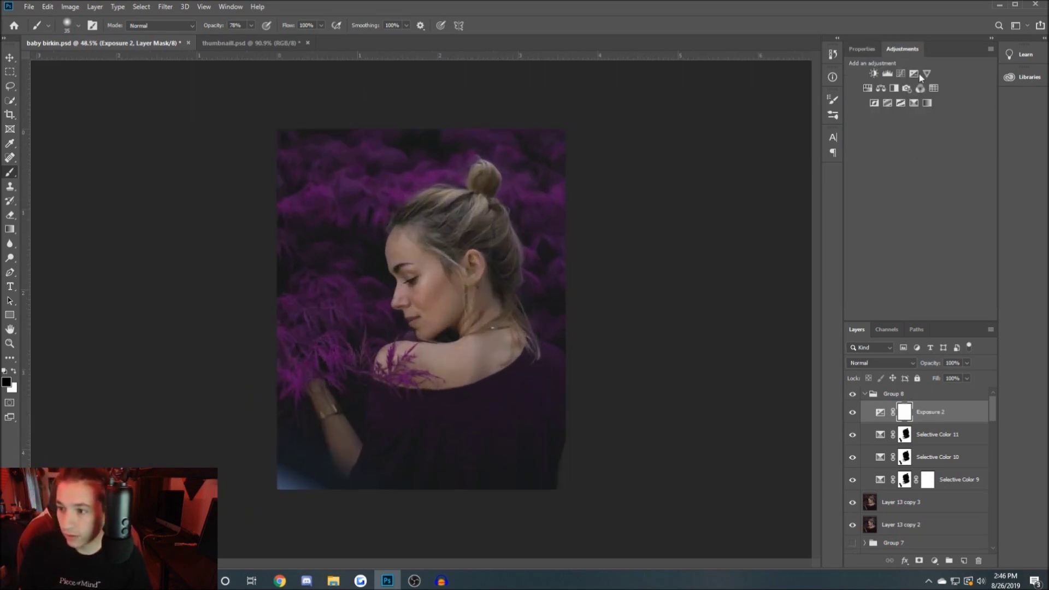
{"action": "left_click", "coordinate": [913, 103]}
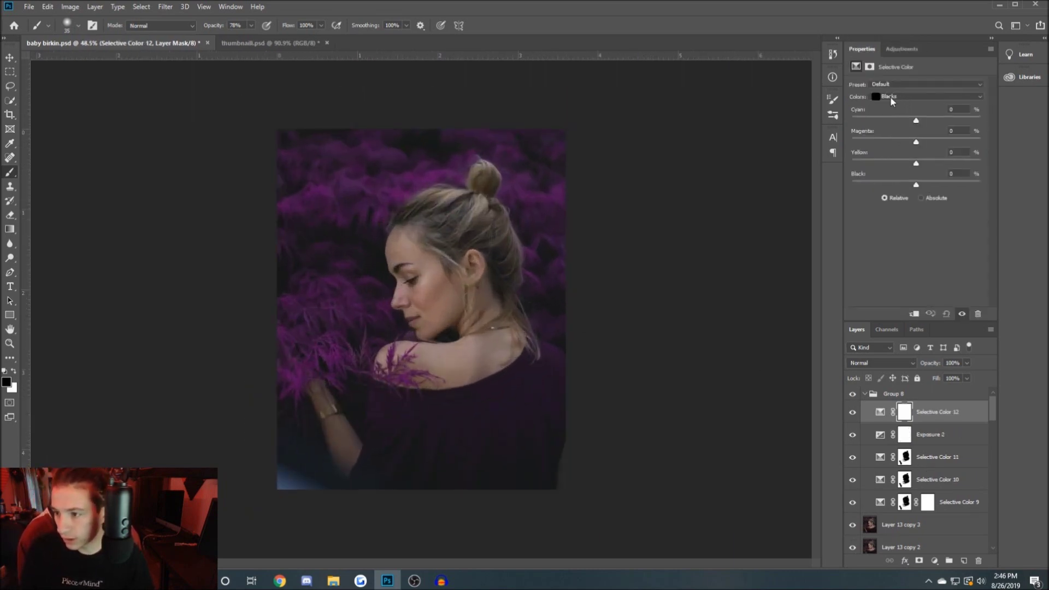
{"action": "left_click", "coordinate": [890, 96]}
{"action": "left_click", "coordinate": [895, 104]}
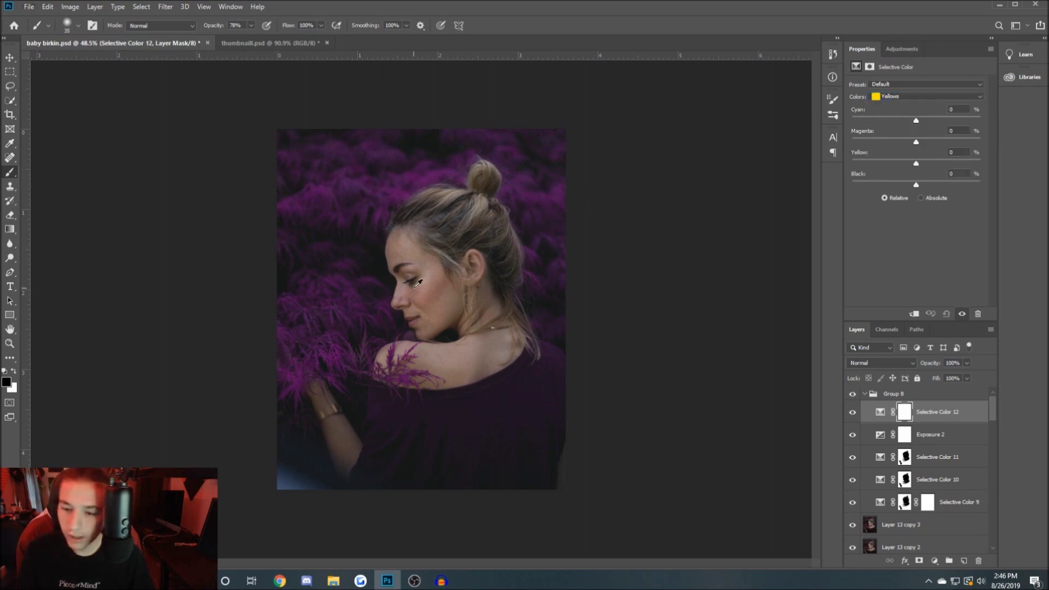
{"action": "scroll", "coordinate": [415, 285], "scroll_direction": "up", "scroll_amount": 3}
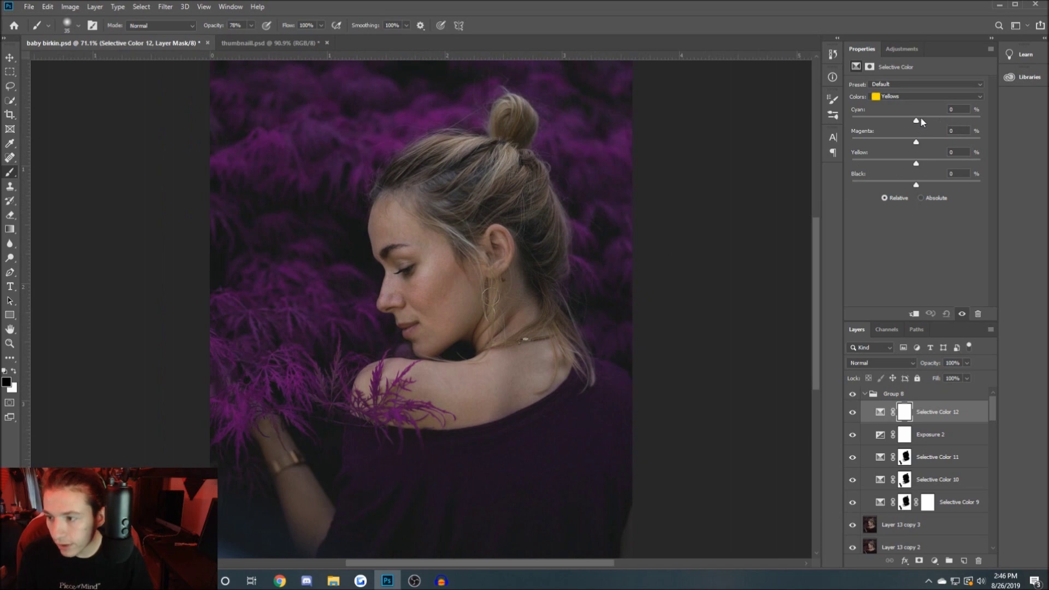
{"action": "left_click_drag", "start_coordinate": [885, 125], "coordinate": [936, 143]}
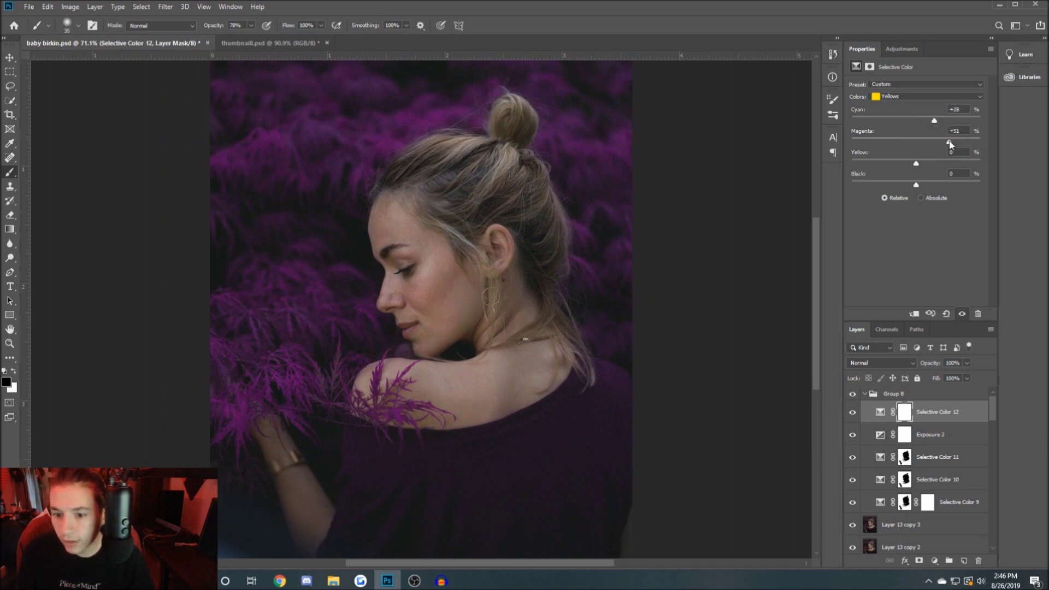
Step: Set the new Selective Color layer's Reds to Cyan -18%, Magenta -1% and Yellow -4%, and check the whole portrait
{"action": "left_click", "coordinate": [929, 96]}
{"action": "left_click", "coordinate": [907, 101]}
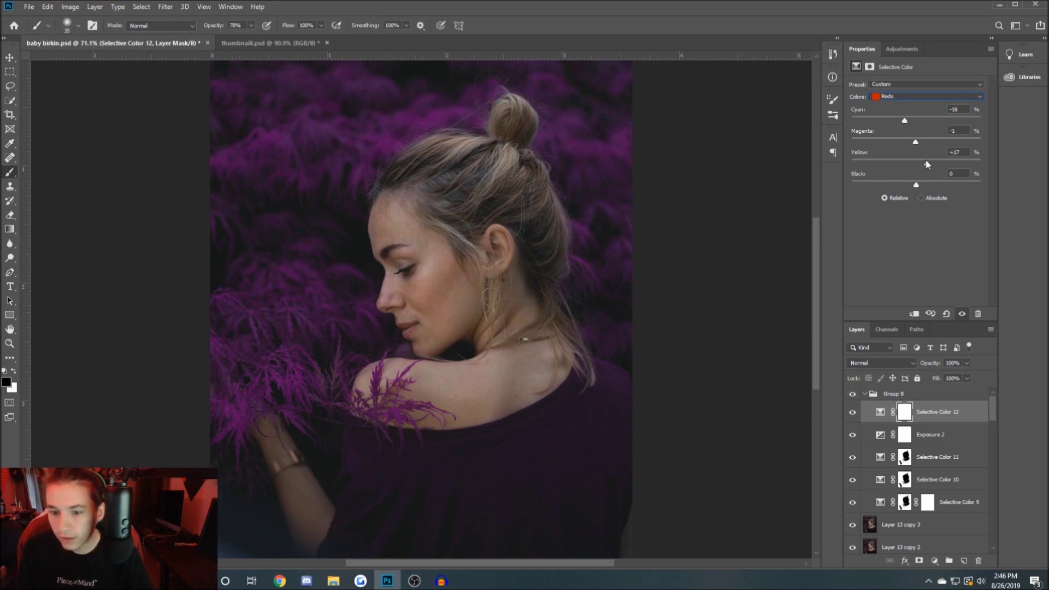
{"action": "left_click_drag", "start_coordinate": [934, 166], "coordinate": [927, 163]}
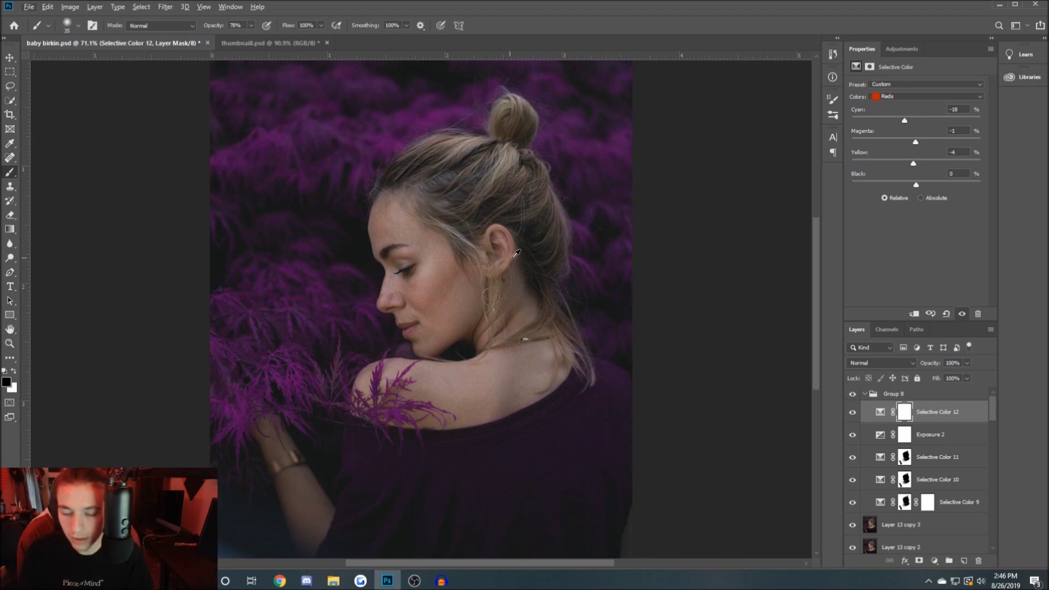
{"action": "scroll", "coordinate": [516, 254], "scroll_direction": "down", "scroll_amount": 3}
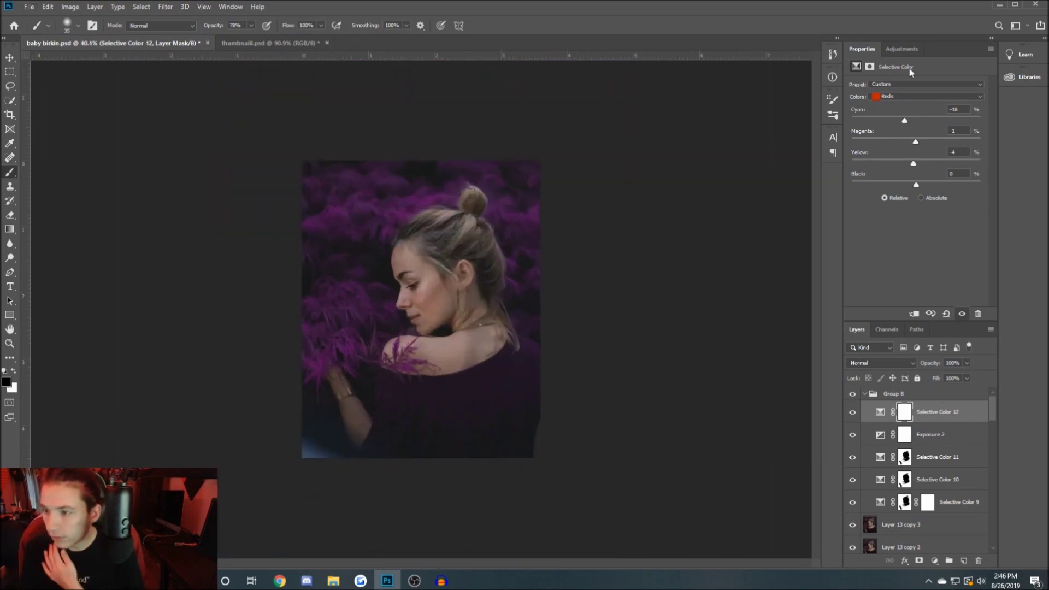
Step: Add one more Selective Color layer at the top and set its Magentas to Cyan -28%, Magenta -1% and Yellow -24%
{"action": "left_click", "coordinate": [902, 49]}
{"action": "left_click", "coordinate": [908, 101]}
{"action": "left_click", "coordinate": [904, 96]}
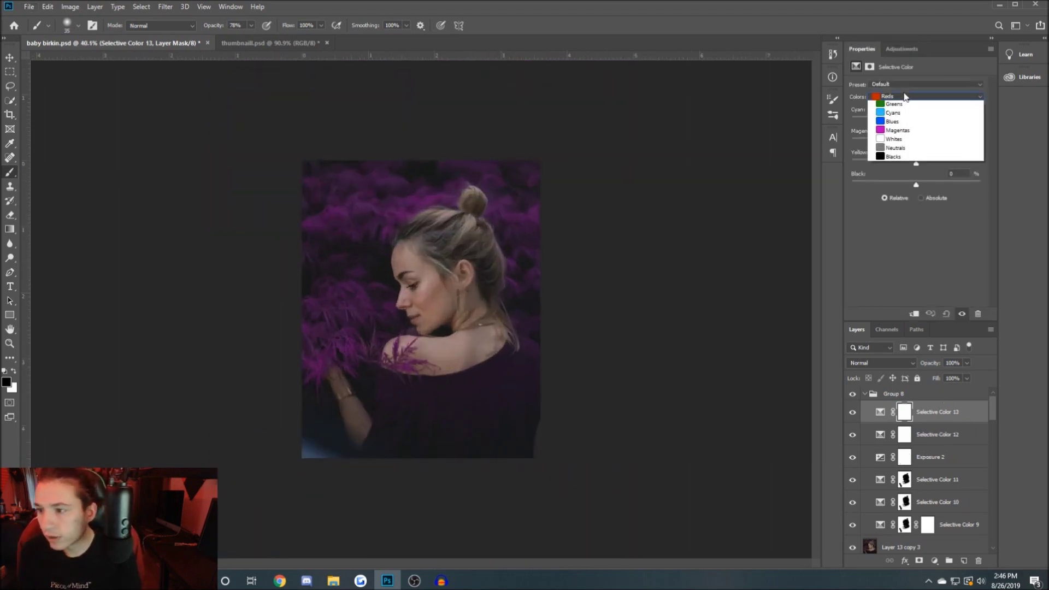
{"action": "left_click", "coordinate": [897, 130]}
{"action": "left_click", "coordinate": [905, 118]}
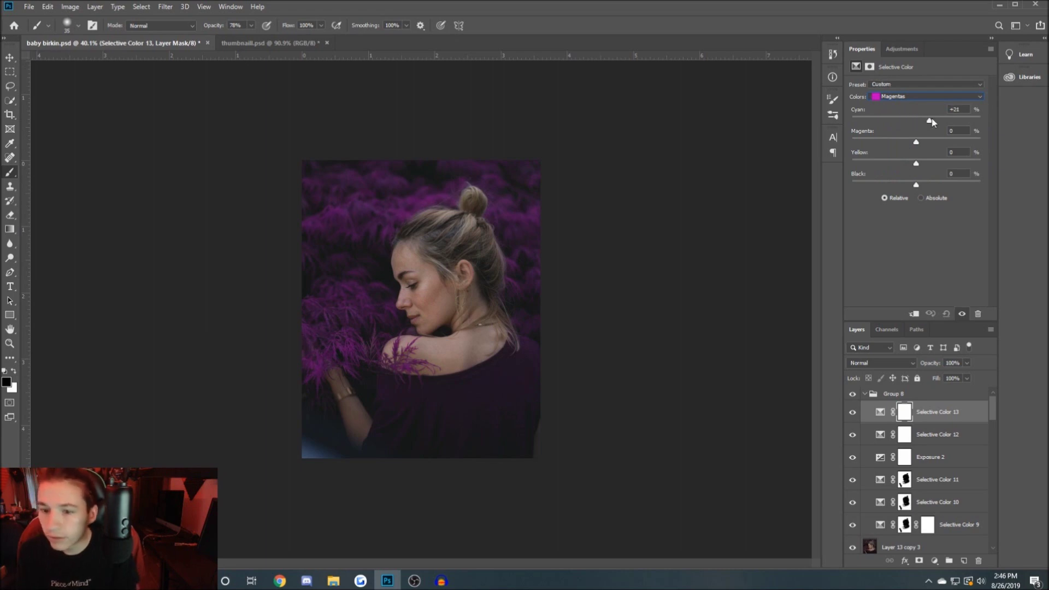
{"action": "left_click_drag", "start_coordinate": [899, 118], "coordinate": [897, 119]}
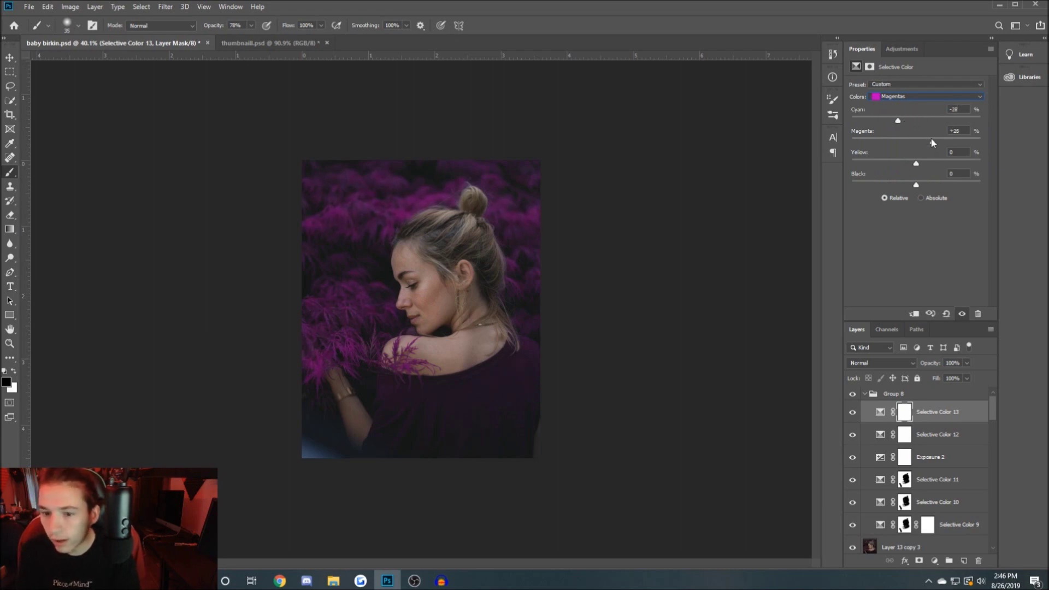
{"action": "left_click_drag", "start_coordinate": [920, 164], "coordinate": [915, 163]}
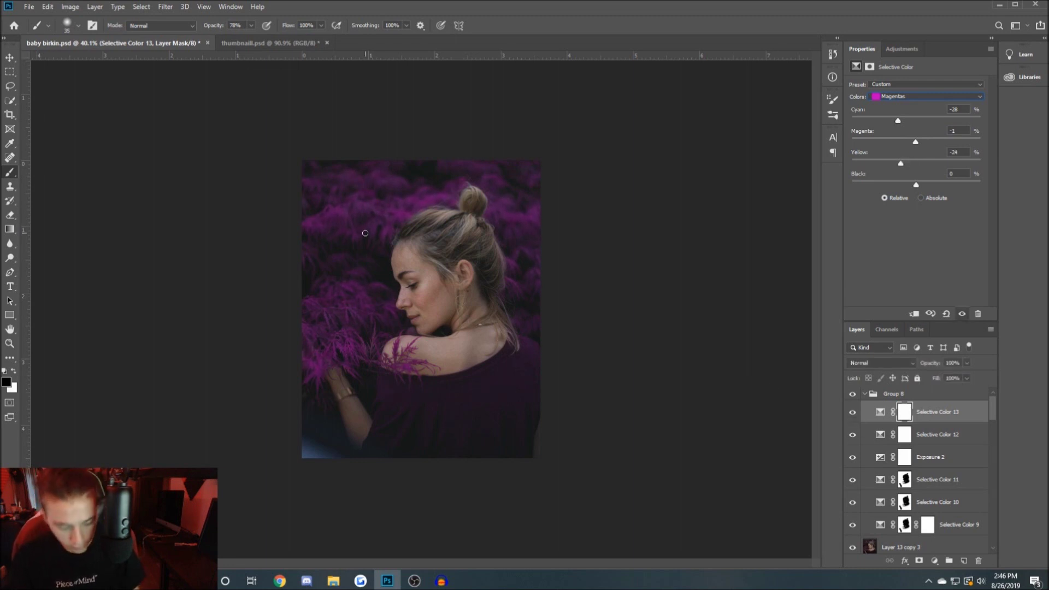
{"action": "scroll", "coordinate": [365, 233], "scroll_direction": "up", "scroll_amount": 1}
{"action": "key", "text": "p"}
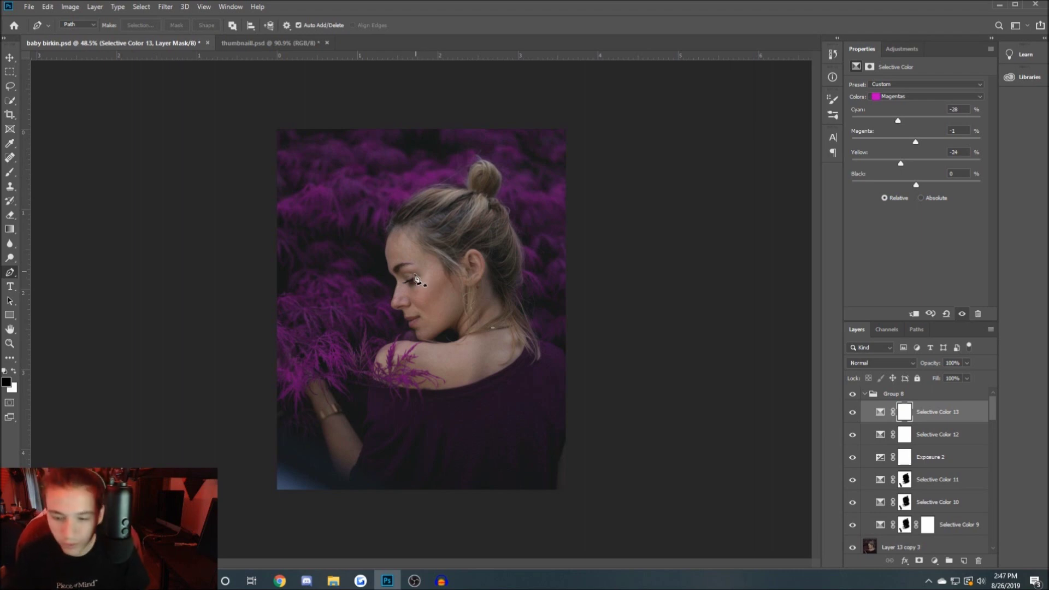
{"action": "scroll", "coordinate": [424, 284], "scroll_direction": "up", "scroll_amount": 2}
{"action": "scroll", "coordinate": [421, 273], "scroll_direction": "down", "scroll_amount": 1}
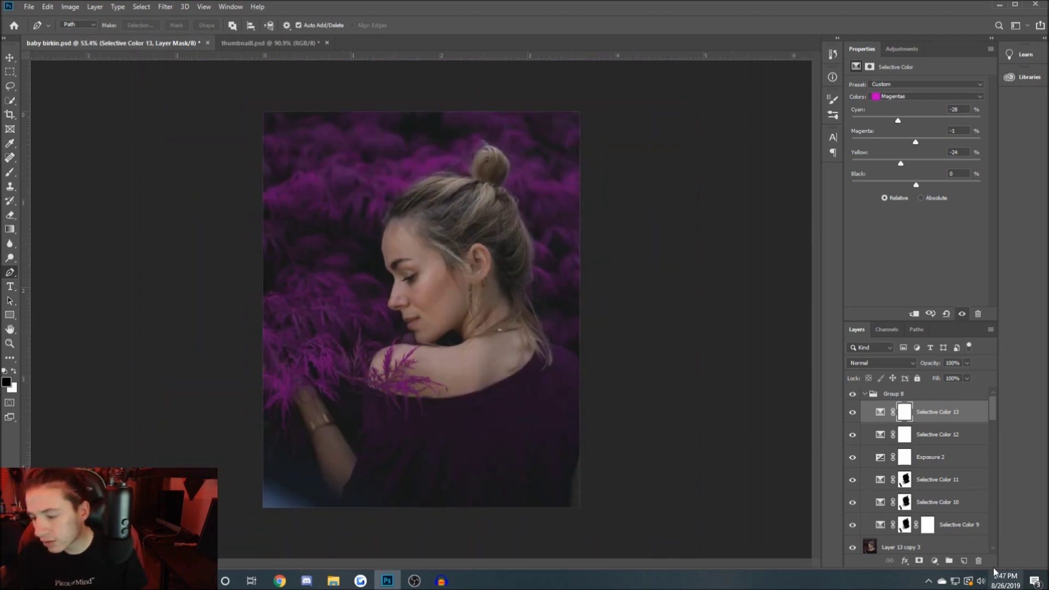
Step: Add an empty layer at the top of the group and set up a black brush at 600 px
{"action": "left_click", "coordinate": [963, 563]}
{"action": "key", "text": "b"}
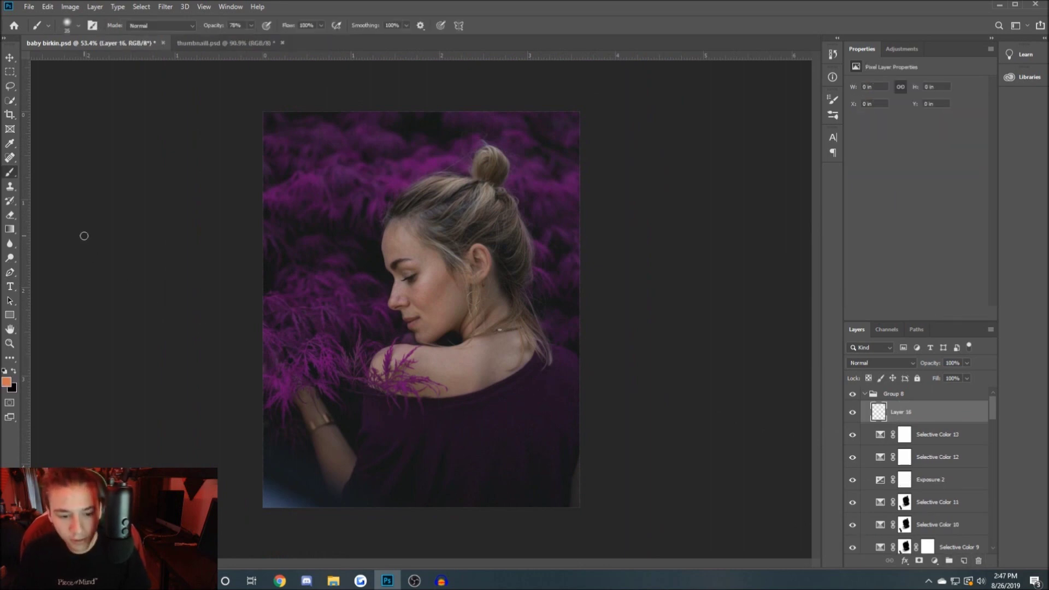
{"action": "key", "text": "x"}
{"action": "key", "text": "bracketright"}
{"action": "key", "text": "bracketright"}
{"action": "key", "text": "bracketright"}
{"action": "key", "text": "bracketright"}
{"action": "key", "text": "bracketright"}
{"action": "key", "text": "bracketright"}
{"action": "key", "text": "bracketright"}
{"action": "key", "text": "bracketright"}
{"action": "key", "text": "bracketleft"}
{"action": "key", "text": "bracketleft"}
{"action": "key", "text": "bracketleft"}
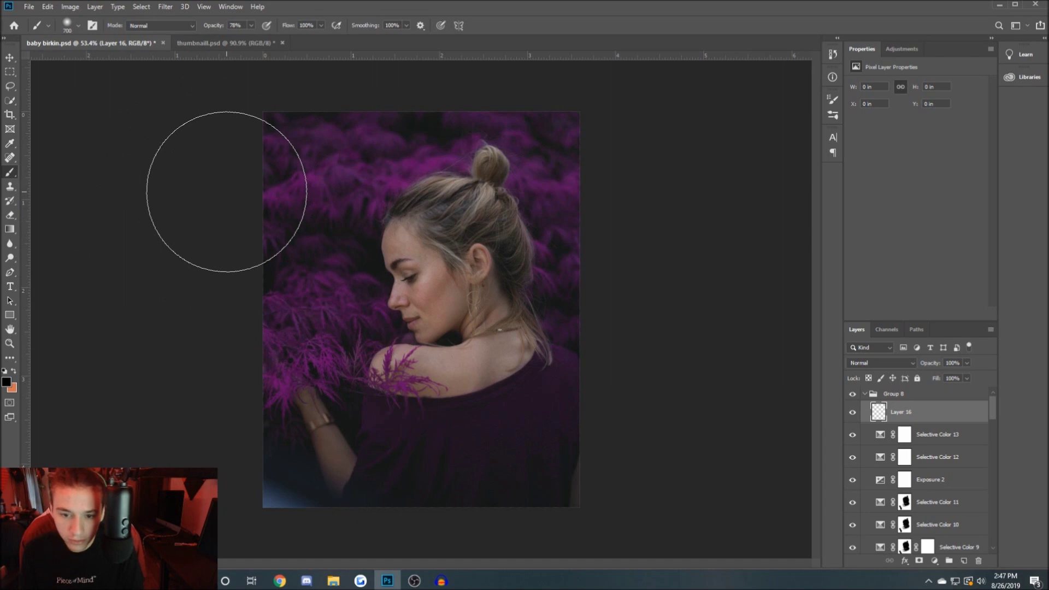
{"action": "key", "text": "ctrl+minus"}
{"action": "key", "text": "ctrl+0"}
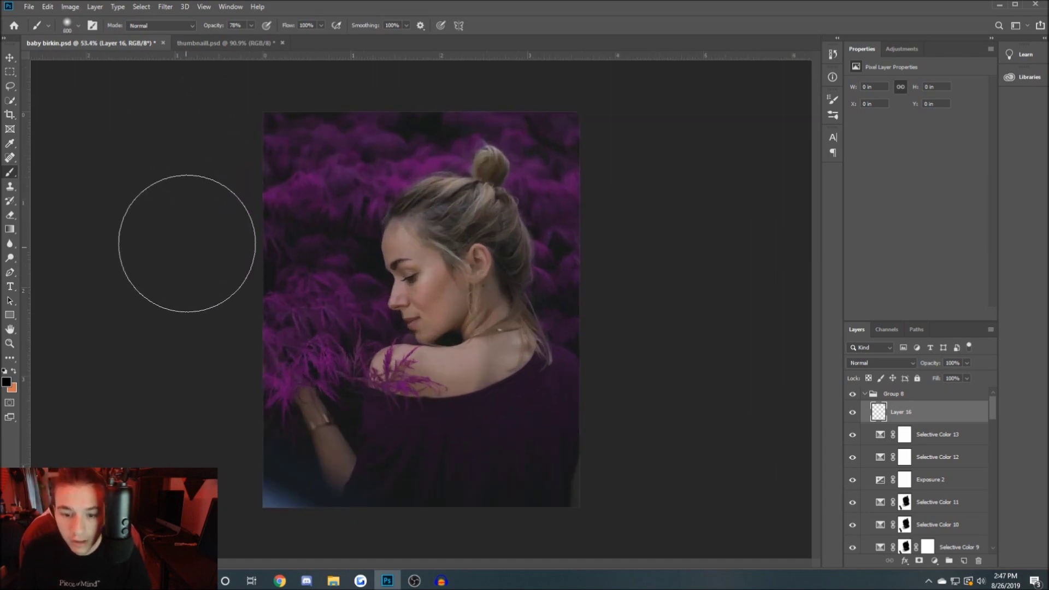
Step: Darken the portrait's outer edges with soft black brush strokes, raising the brush opacity to 100% and the size to 1000 px
{"action": "left_click_drag", "start_coordinate": [161, 147], "coordinate": [164, 140]}
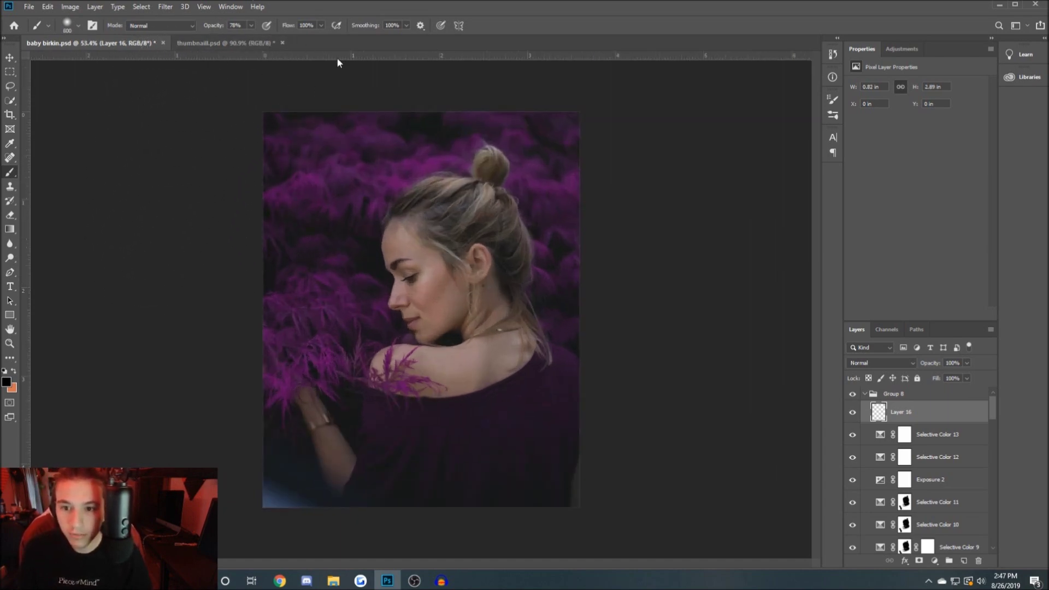
{"action": "left_click", "coordinate": [251, 25]}
{"action": "left_click_drag", "start_coordinate": [250, 38], "coordinate": [262, 38]}
{"action": "key", "text": "ctrl+minus"}
{"action": "left_click_drag", "start_coordinate": [289, 149], "coordinate": [387, 99]}
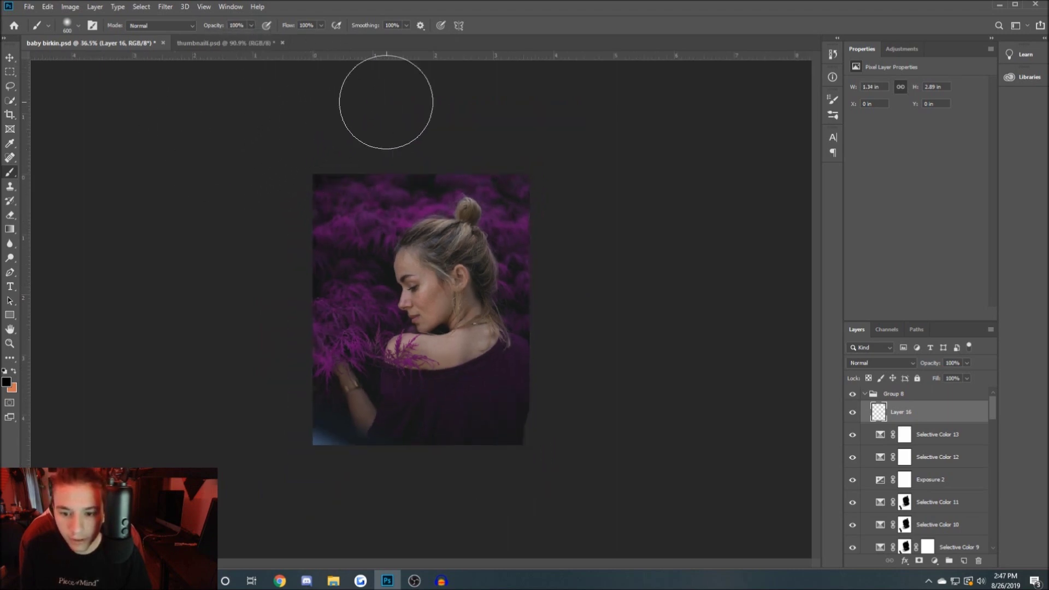
{"action": "left_click_drag", "start_coordinate": [379, 116], "coordinate": [424, 117]}
{"action": "key", "text": "bracketright"}
{"action": "key", "text": "bracketright"}
{"action": "key", "text": "bracketright"}
{"action": "key", "text": "bracketright"}
{"action": "key", "text": "bracketright"}
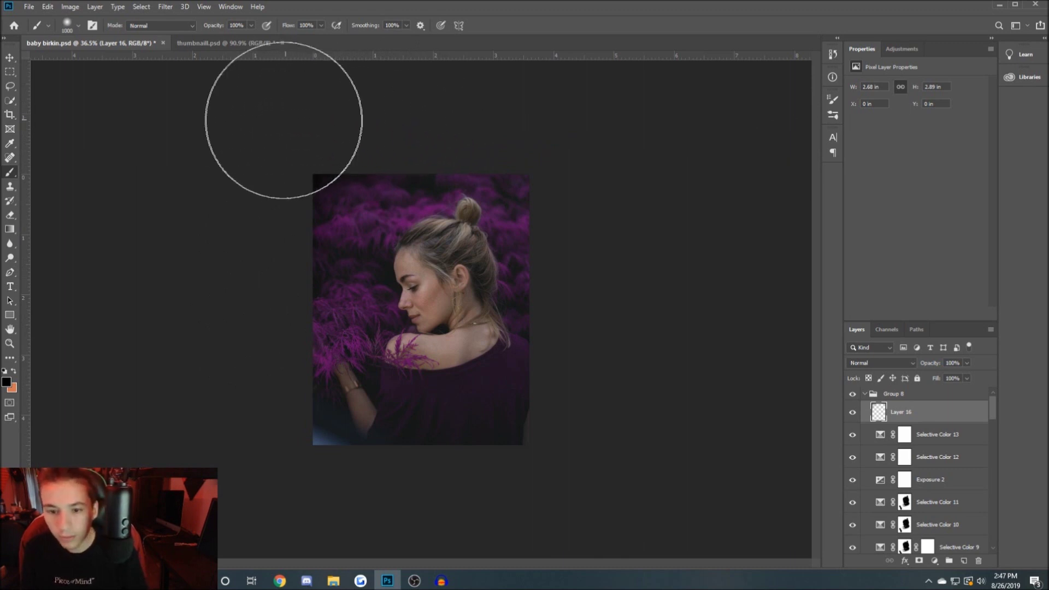
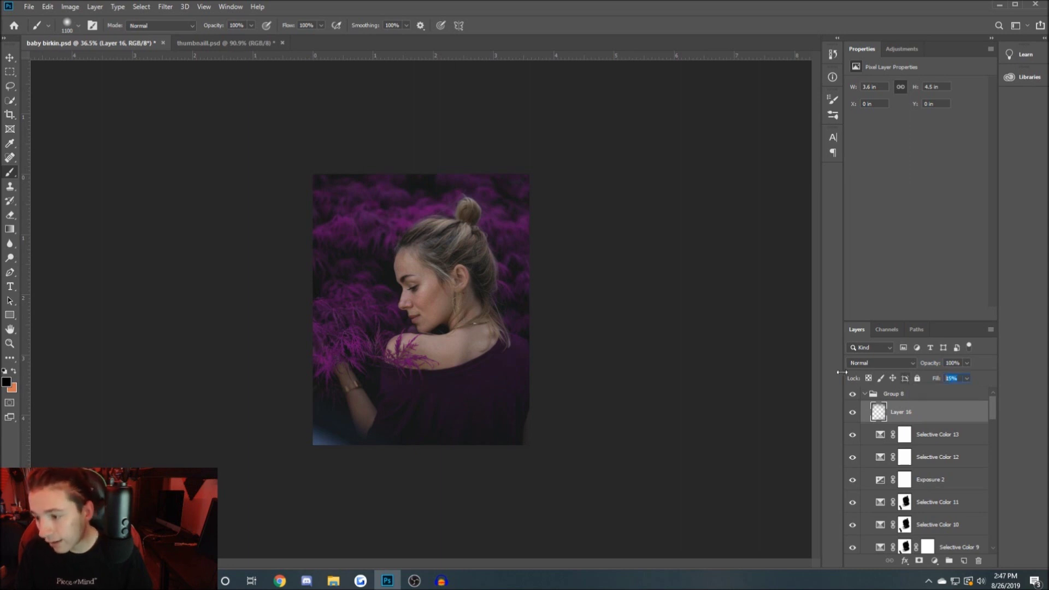
Step: Group the layers from Selective Color 9 up to Layer 16
{"action": "left_click", "coordinate": [865, 394]}
{"action": "left_click", "coordinate": [865, 394]}
{"action": "left_click", "coordinate": [956, 547]}
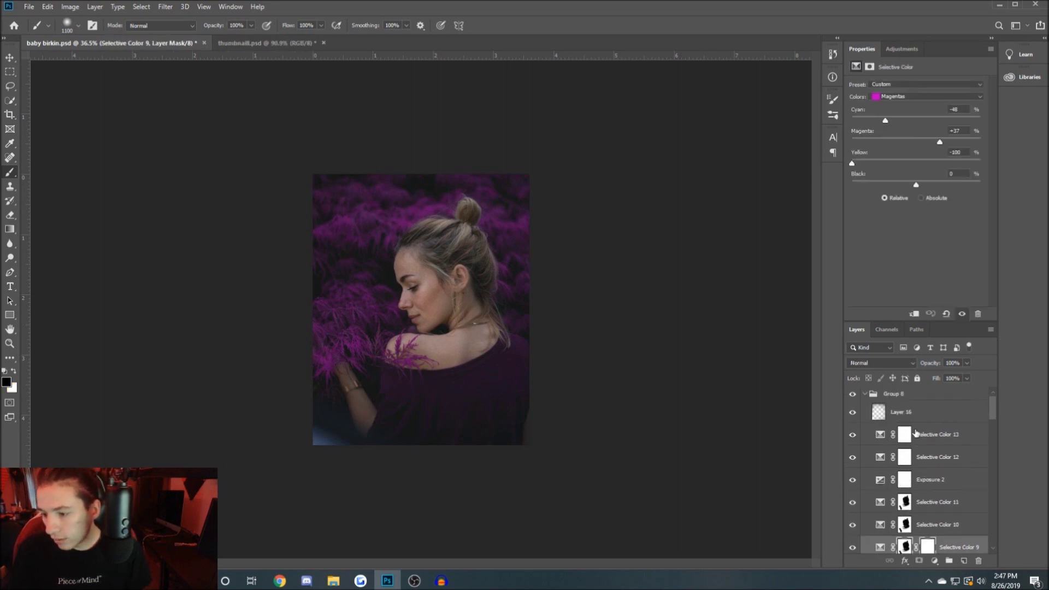
{"action": "left_click", "coordinate": [928, 418], "text": "shift"}
{"action": "key", "text": "ctrl+g"}
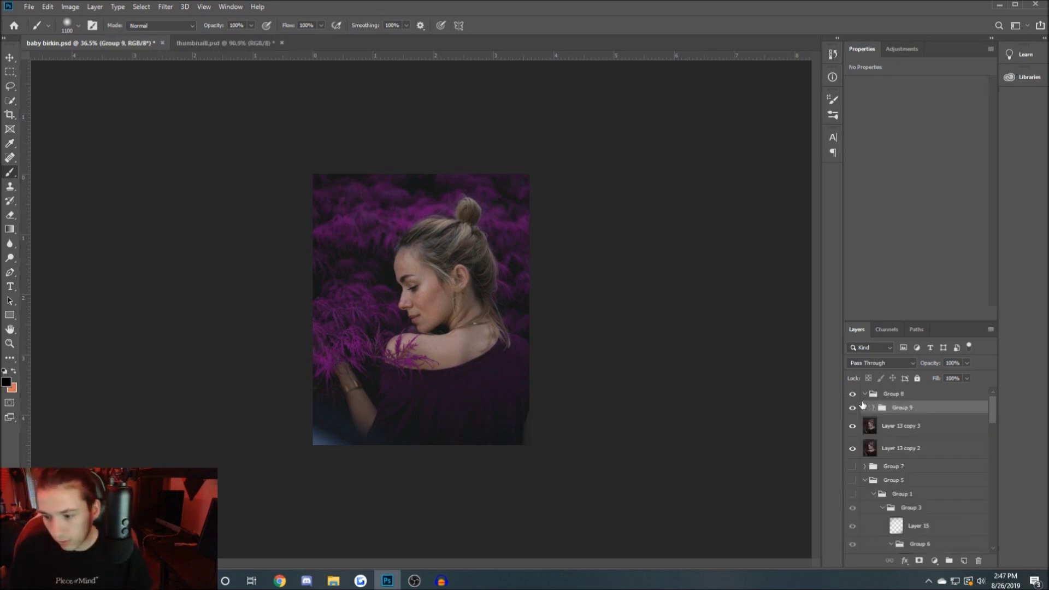
Step: Compare the portrait with and without the new layer group, then inspect it closer
{"action": "left_click", "coordinate": [851, 408]}
{"action": "left_click", "coordinate": [851, 408]}
{"action": "left_click", "coordinate": [851, 408]}
{"action": "left_click", "coordinate": [851, 408]}
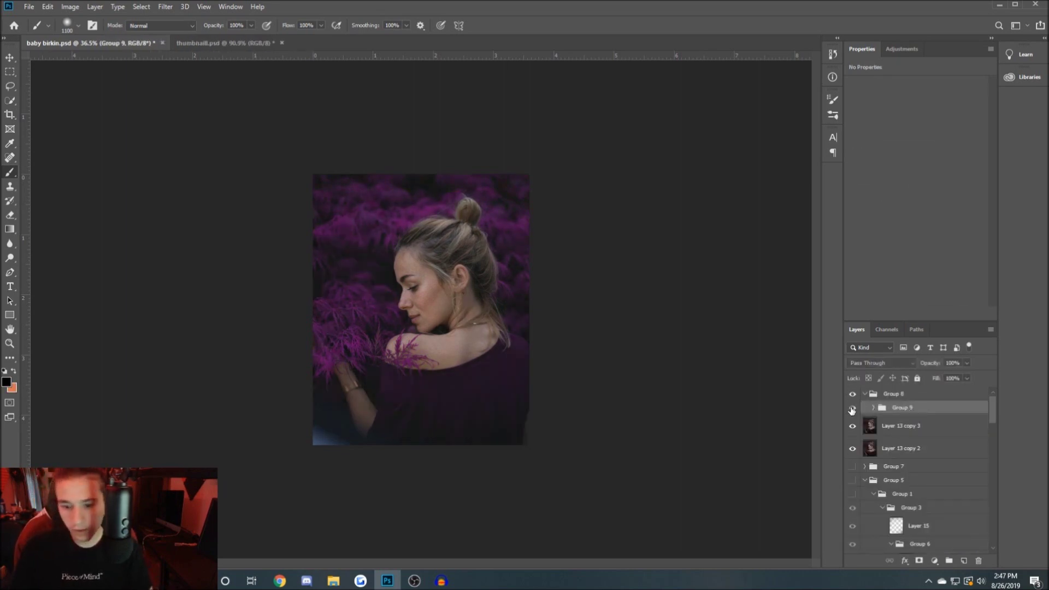
{"action": "left_click", "coordinate": [851, 408]}
{"action": "left_click", "coordinate": [851, 408]}
{"action": "scroll", "coordinate": [480, 292], "scroll_direction": "up", "scroll_amount": 3}
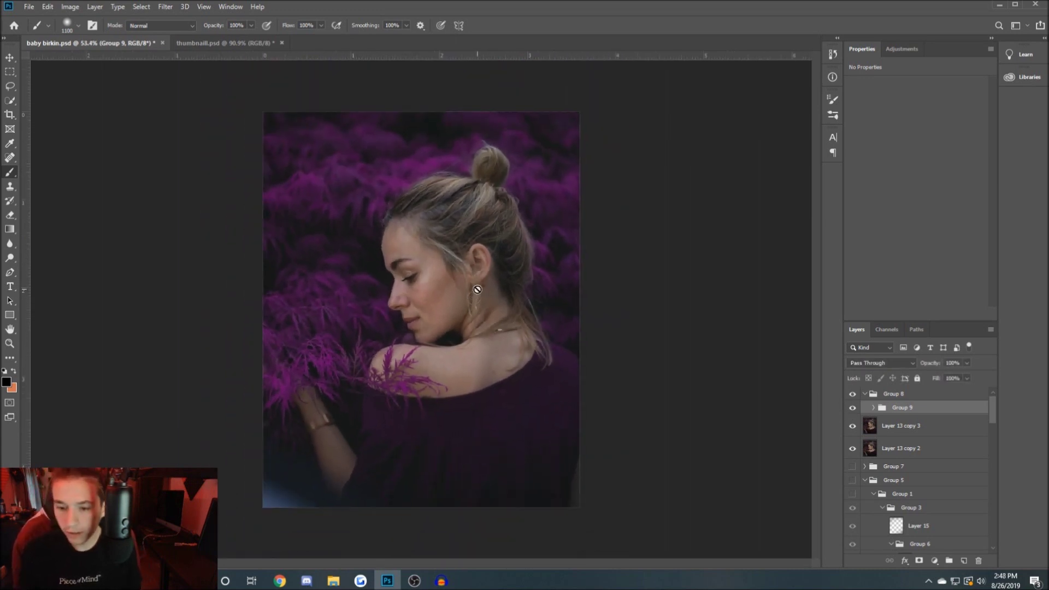
Step: Add an empty layer above Selective Color 13 and sample magenta #9f26ab from the foliage as the foreground color
{"action": "left_click", "coordinate": [872, 408]}
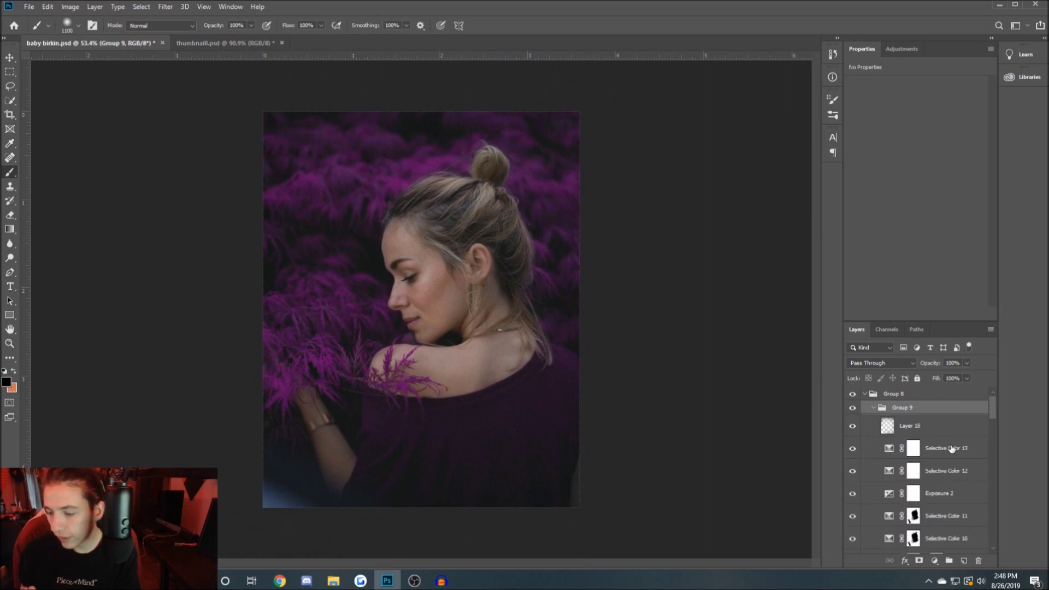
{"action": "left_click", "coordinate": [949, 449]}
{"action": "left_click", "coordinate": [964, 561]}
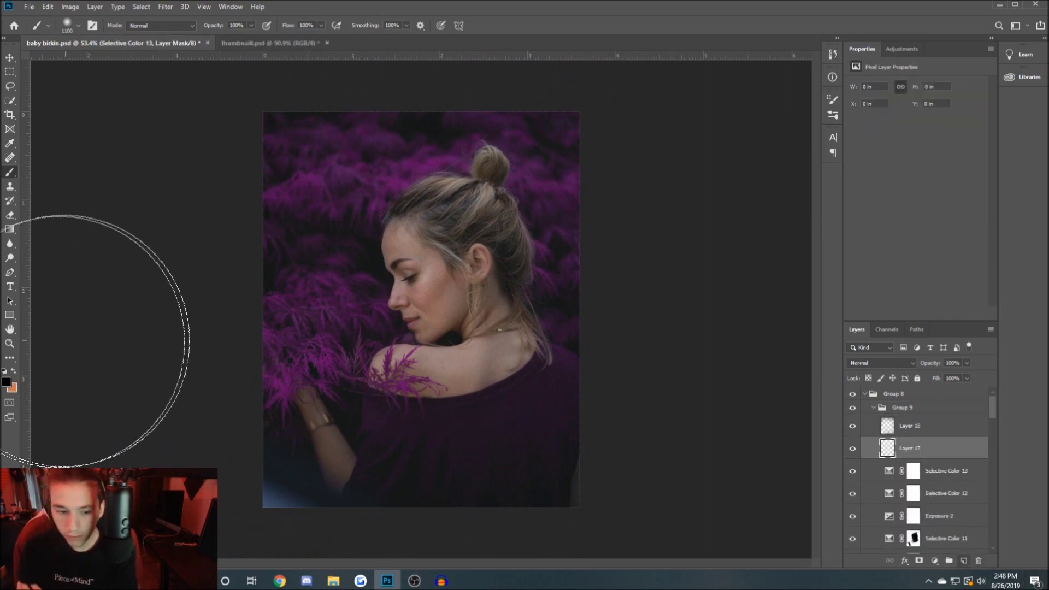
{"action": "left_click", "coordinate": [6, 382]}
{"action": "left_click", "coordinate": [336, 267]}
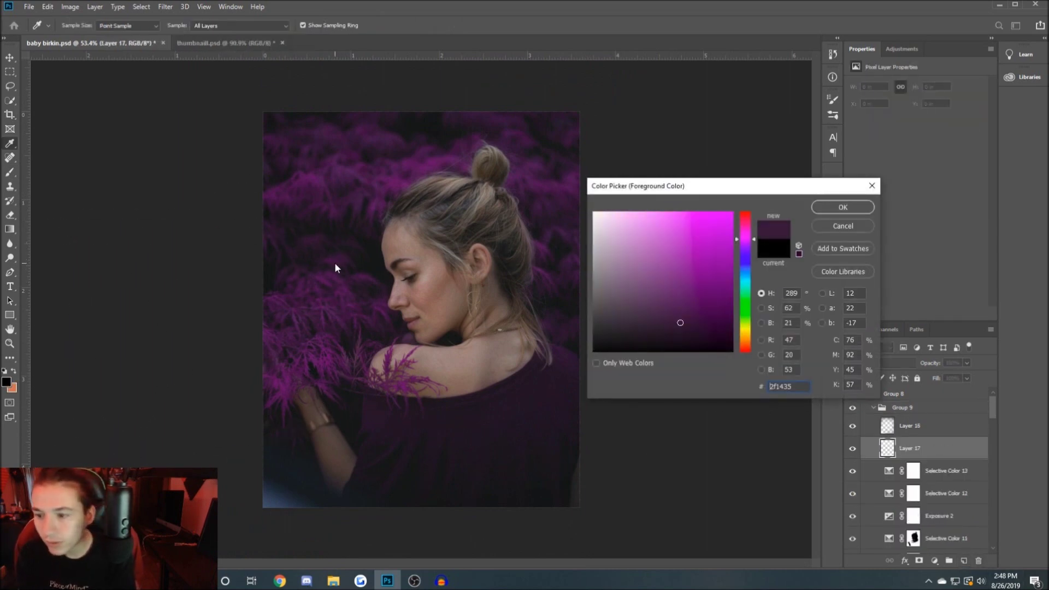
{"action": "left_click_drag", "start_coordinate": [403, 178], "coordinate": [399, 185]}
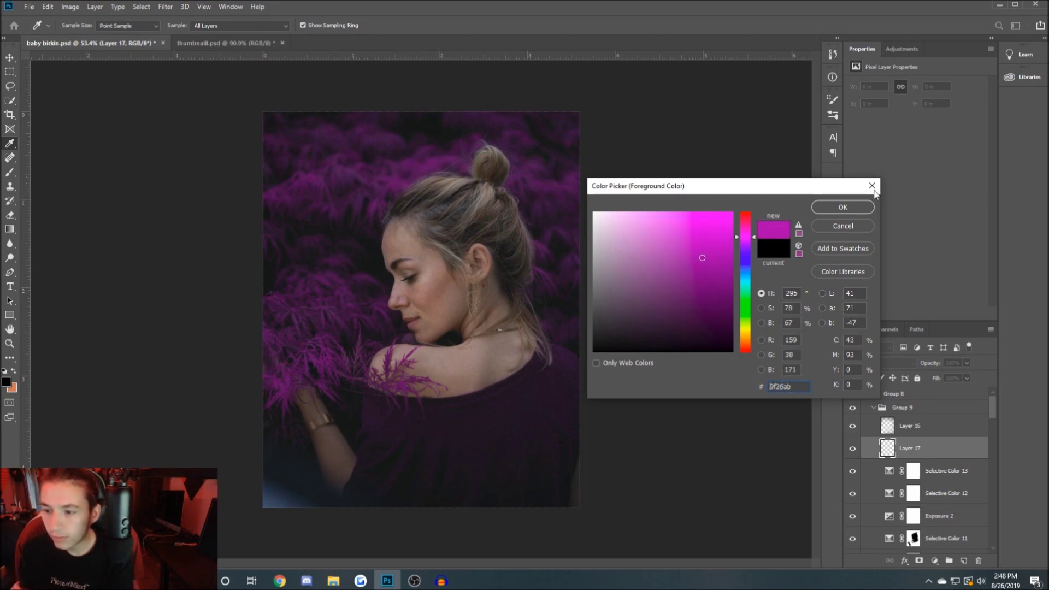
{"action": "left_click", "coordinate": [843, 207]}
Step: Paint a soft magenta glow over the foliage at the portrait's left edge with a 900 px brush
{"action": "key", "text": "b"}
{"action": "key", "text": "bracketleft"}
{"action": "key", "text": "bracketleft"}
{"action": "left_click", "coordinate": [262, 298]}
{"action": "key", "text": "ctrl+z"}
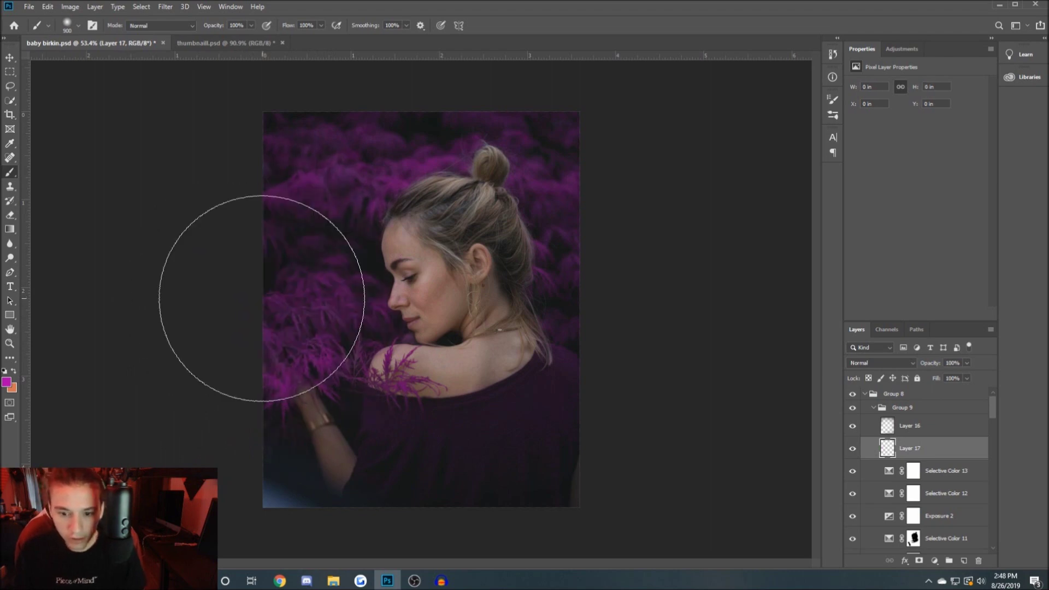
{"action": "left_click", "coordinate": [260, 295]}
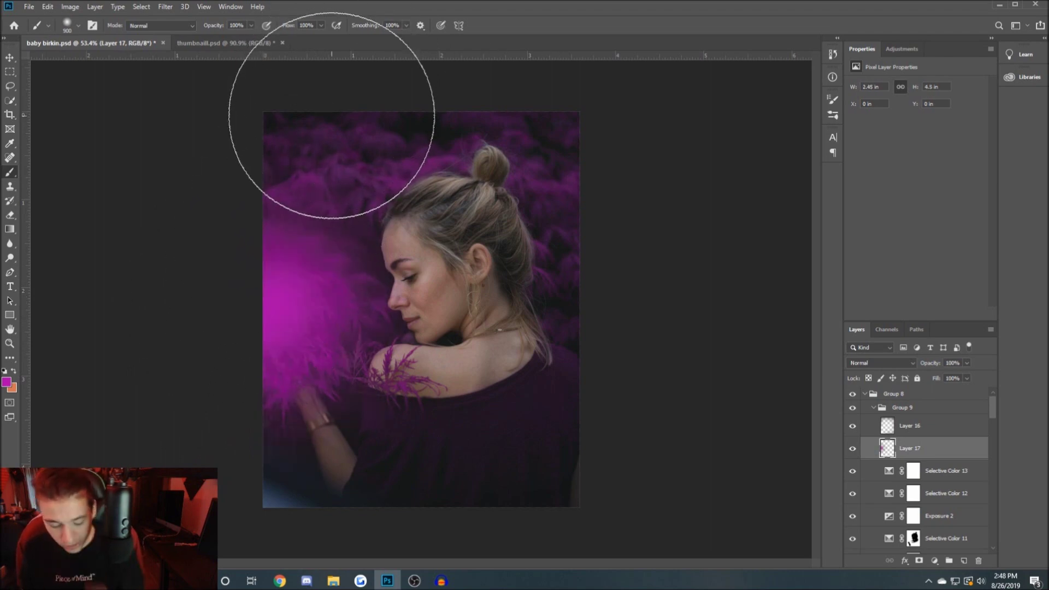
{"action": "scroll", "coordinate": [332, 115], "scroll_direction": "down", "scroll_amount": 2}
{"action": "key", "text": "ctrl+z"}
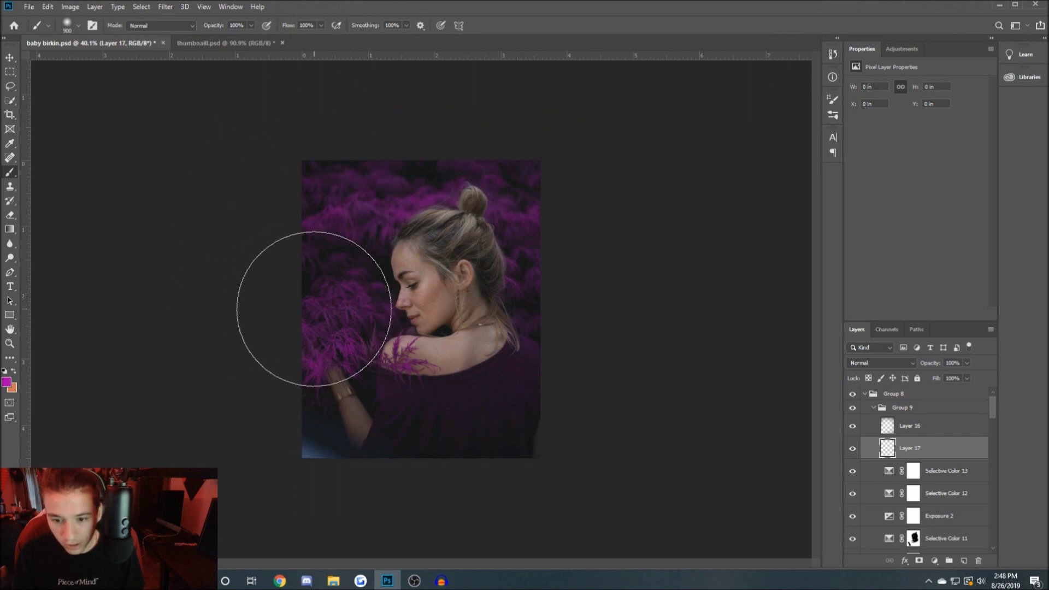
{"action": "left_click", "coordinate": [313, 308]}
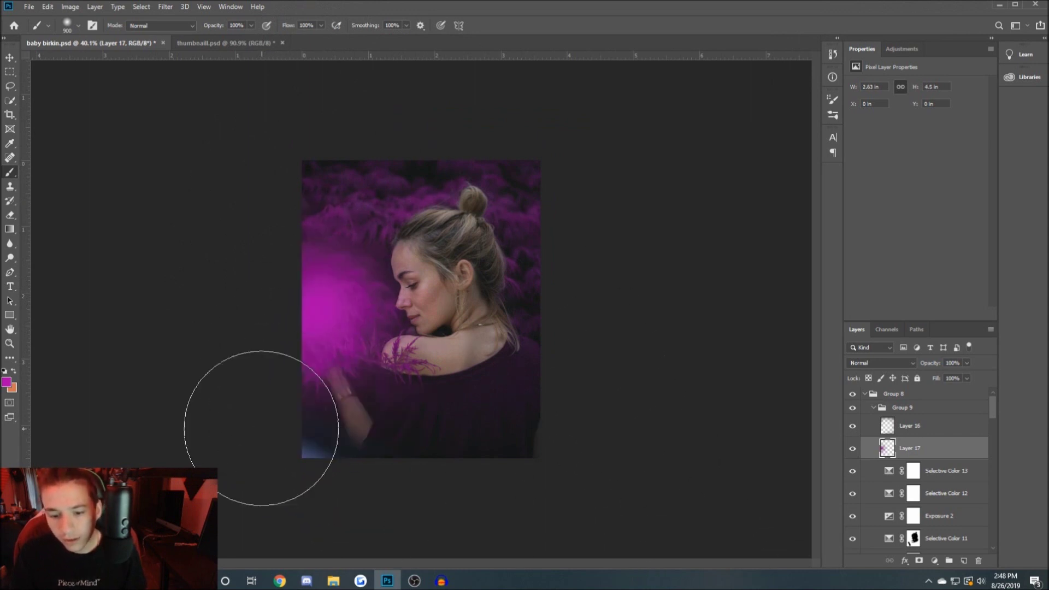
{"action": "scroll", "coordinate": [530, 202], "scroll_direction": "up", "scroll_amount": 1}
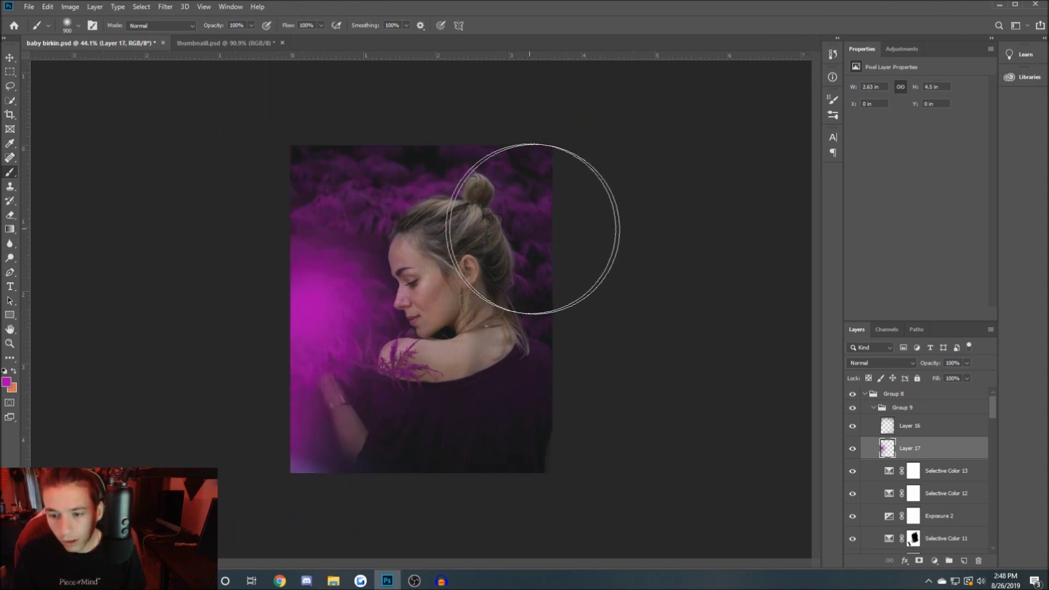
Step: Blend the magenta glow layer in Screen mode and lower its fill to 46%
{"action": "left_click", "coordinate": [861, 365]}
{"action": "left_click", "coordinate": [867, 385]}
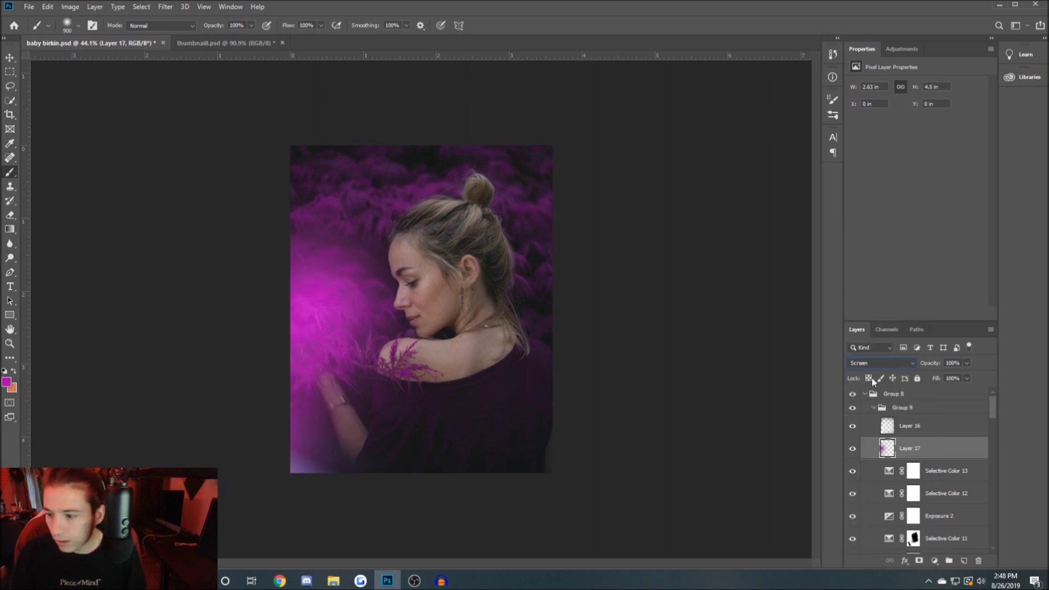
{"action": "left_click", "coordinate": [965, 377]}
{"action": "left_click_drag", "start_coordinate": [969, 391], "coordinate": [929, 394]}
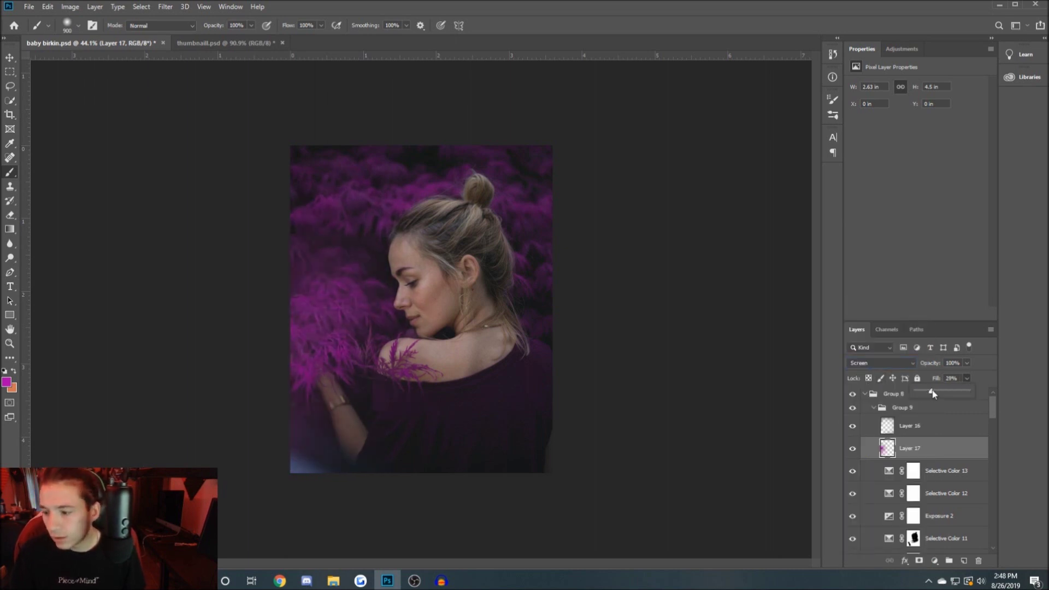
{"action": "left_click_drag", "start_coordinate": [940, 391], "coordinate": [940, 391]}
{"action": "scroll", "coordinate": [473, 262], "scroll_direction": "down", "scroll_amount": 1}
{"action": "scroll", "coordinate": [473, 262], "scroll_direction": "up", "scroll_amount": 1}
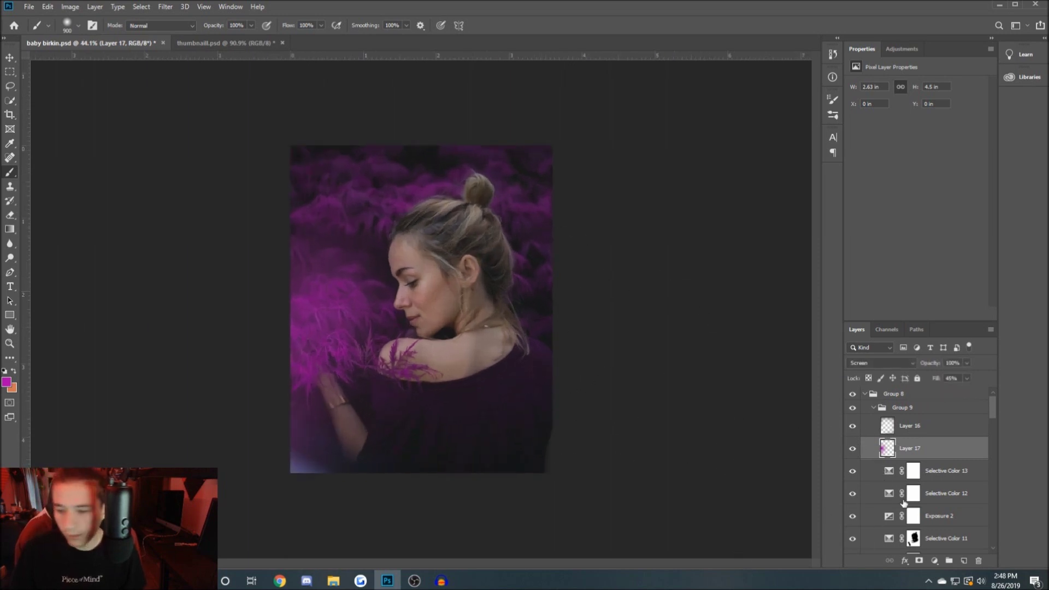
Step: Add an empty layer above the magenta glow and set the foreground color to violet-blue #2b20c5
{"action": "key", "text": "ctrl+shift+alt+n"}
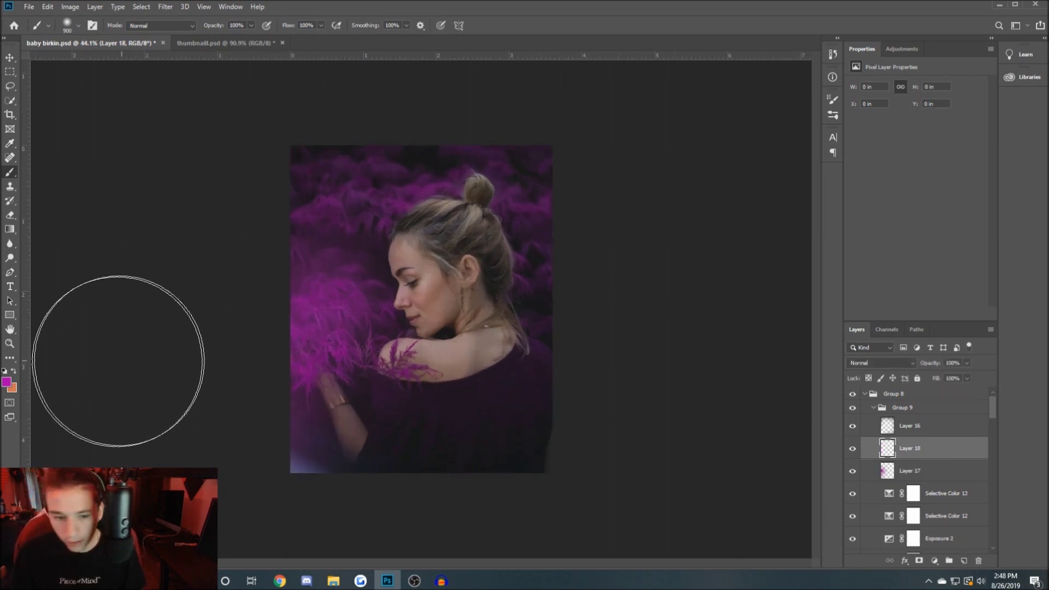
{"action": "left_click", "coordinate": [7, 382]}
{"action": "left_click", "coordinate": [521, 155]}
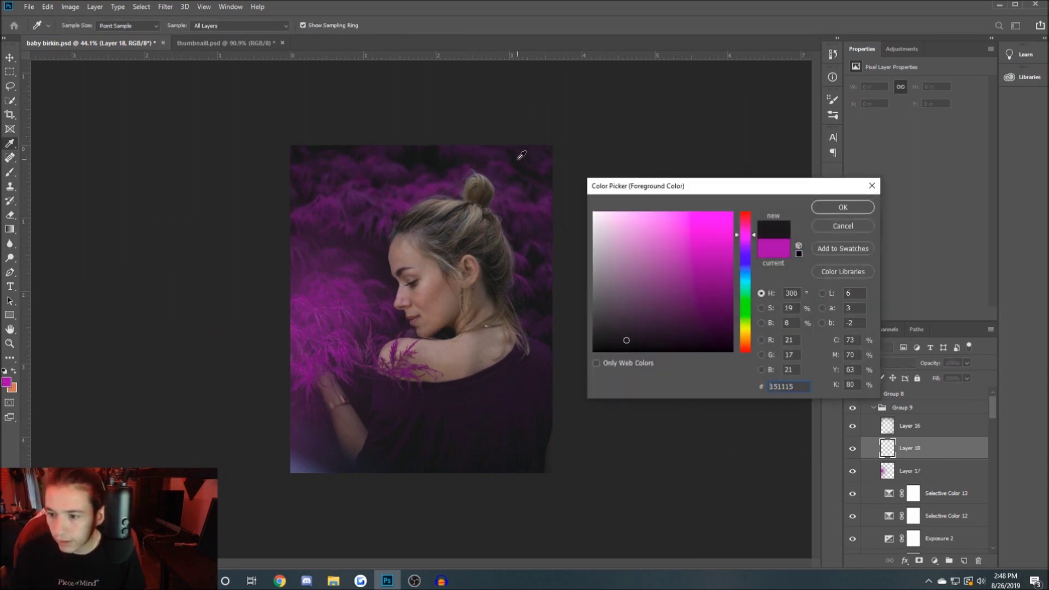
{"action": "left_click_drag", "start_coordinate": [744, 237], "coordinate": [744, 256]}
{"action": "left_click", "coordinate": [712, 243]}
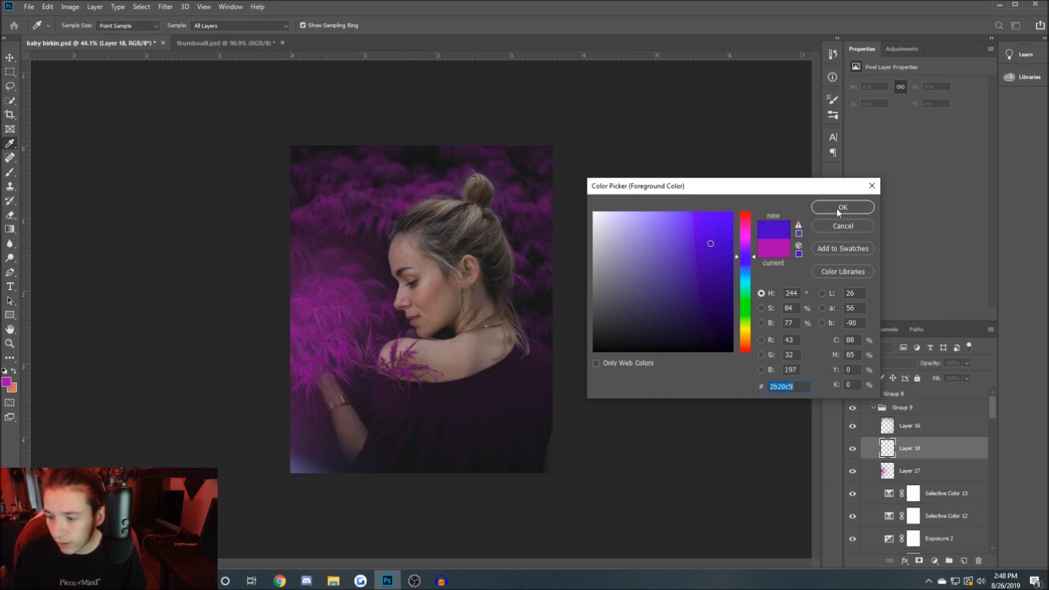
{"action": "left_click", "coordinate": [856, 212]}
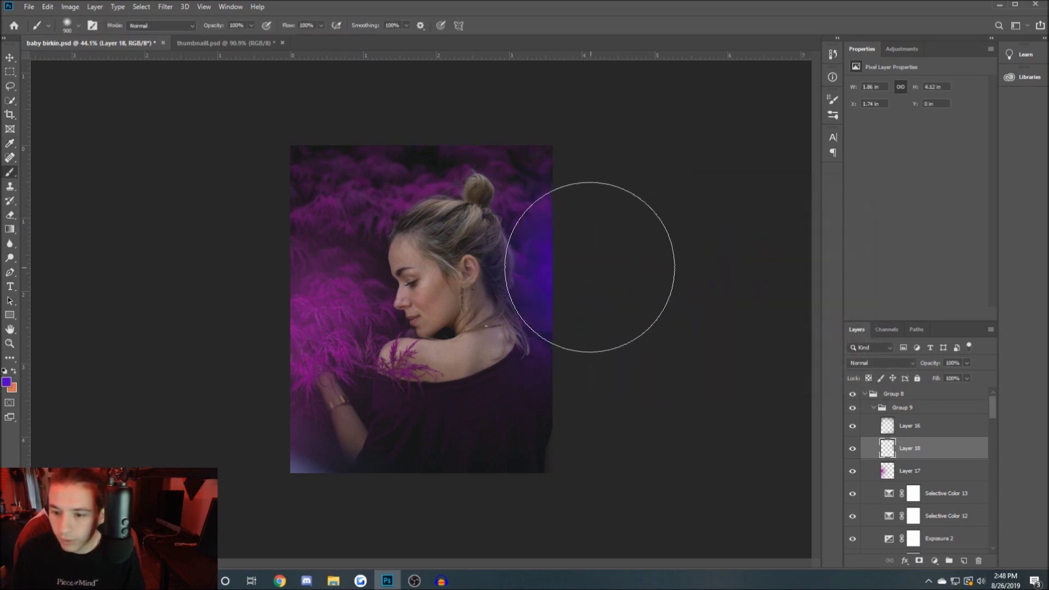
Step: Paint a violet-blue glow at the portrait's right edge, blend it in Screen mode at 32% fill, and compare with it hidden
{"action": "left_click", "coordinate": [581, 253]}
{"action": "key", "text": "ctrl+z"}
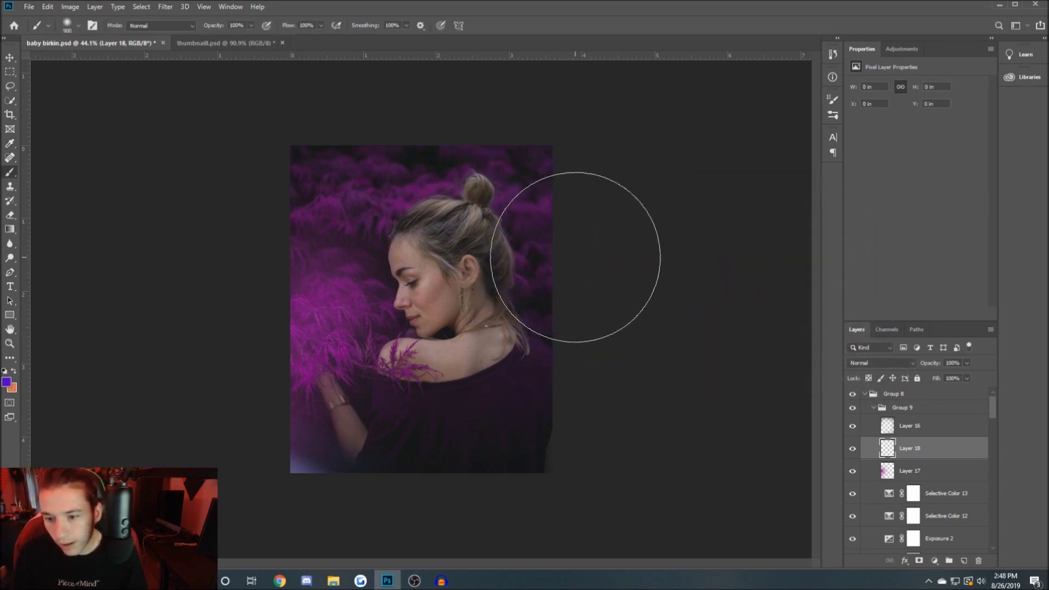
{"action": "left_click", "coordinate": [880, 362]}
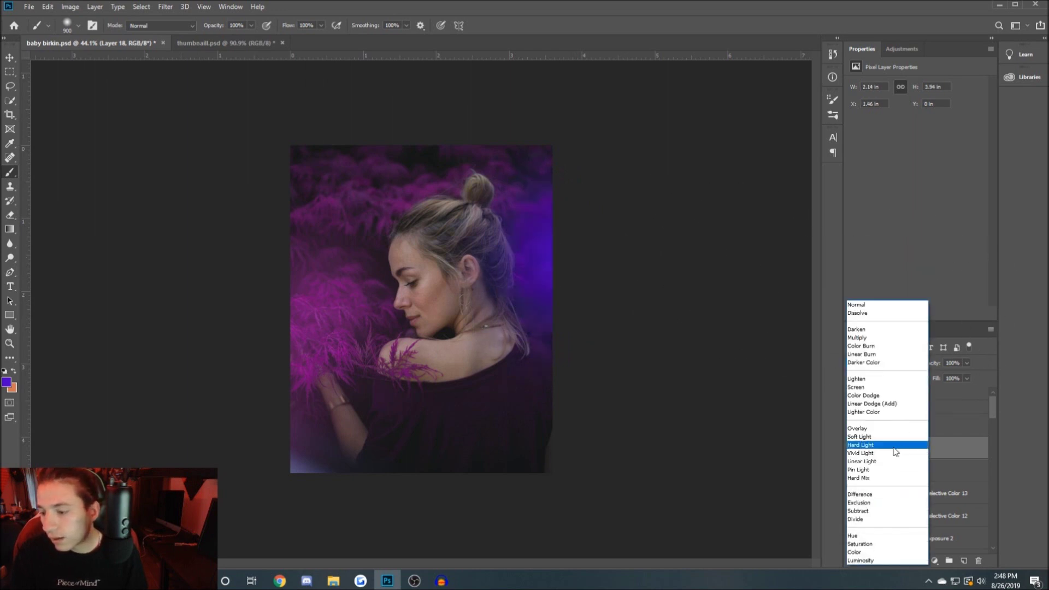
{"action": "left_click", "coordinate": [874, 389]}
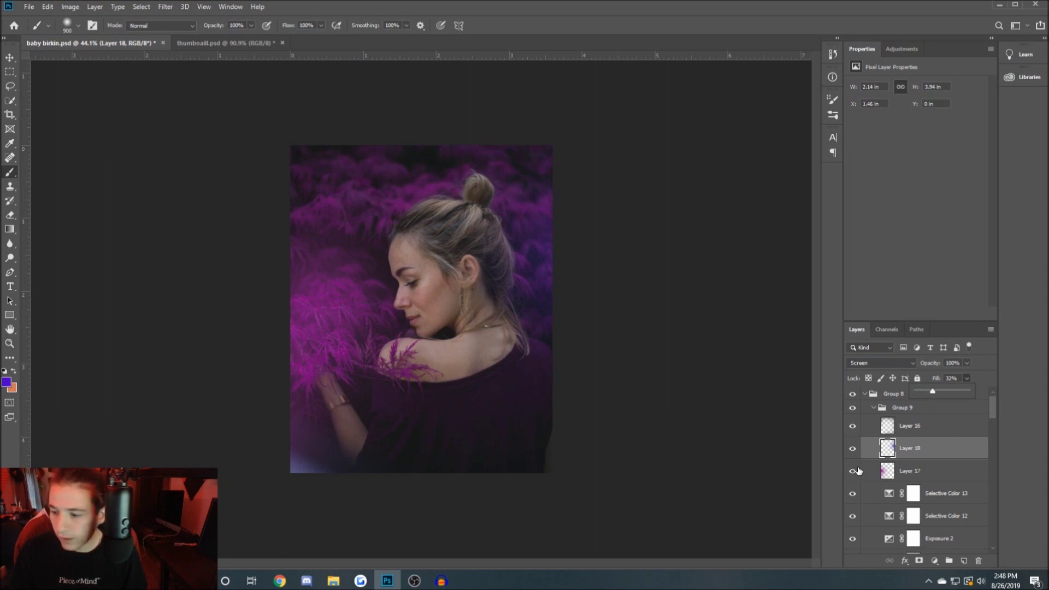
{"action": "scroll", "coordinate": [628, 316], "scroll_direction": "down", "scroll_amount": 3}
{"action": "scroll", "coordinate": [662, 334], "scroll_direction": "up", "scroll_amount": 2}
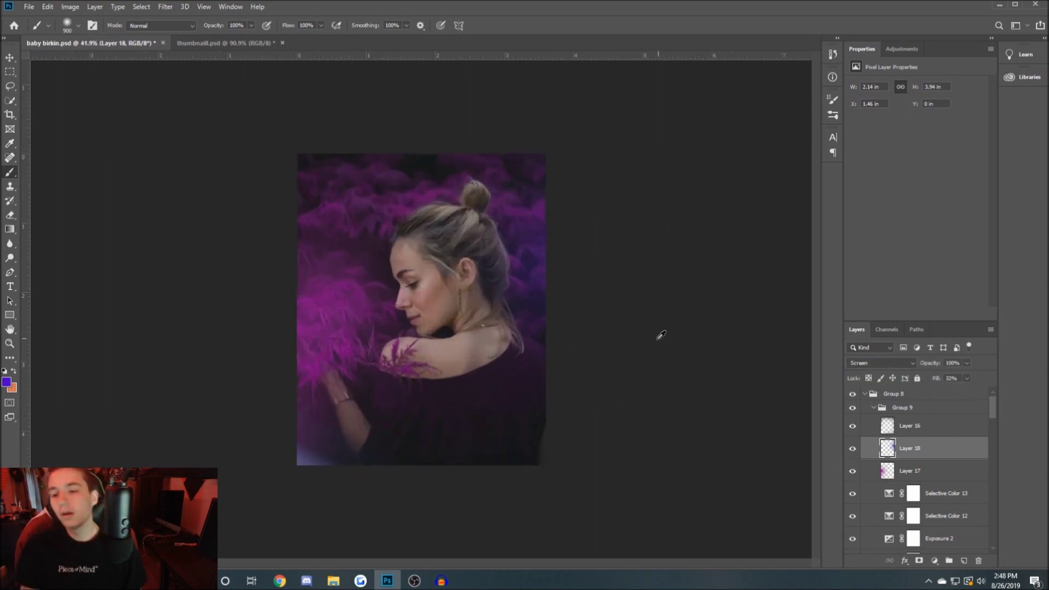
{"action": "scroll", "coordinate": [661, 334], "scroll_direction": "up", "scroll_amount": 2}
{"action": "left_click", "coordinate": [852, 448]}
{"action": "left_click", "coordinate": [852, 449]}
Step: Add a layer above the violet-blue glow and paint a soft orange glow at the portrait's left edge with an 800 px brush
{"action": "left_click", "coordinate": [906, 468]}
{"action": "left_click", "coordinate": [902, 453]}
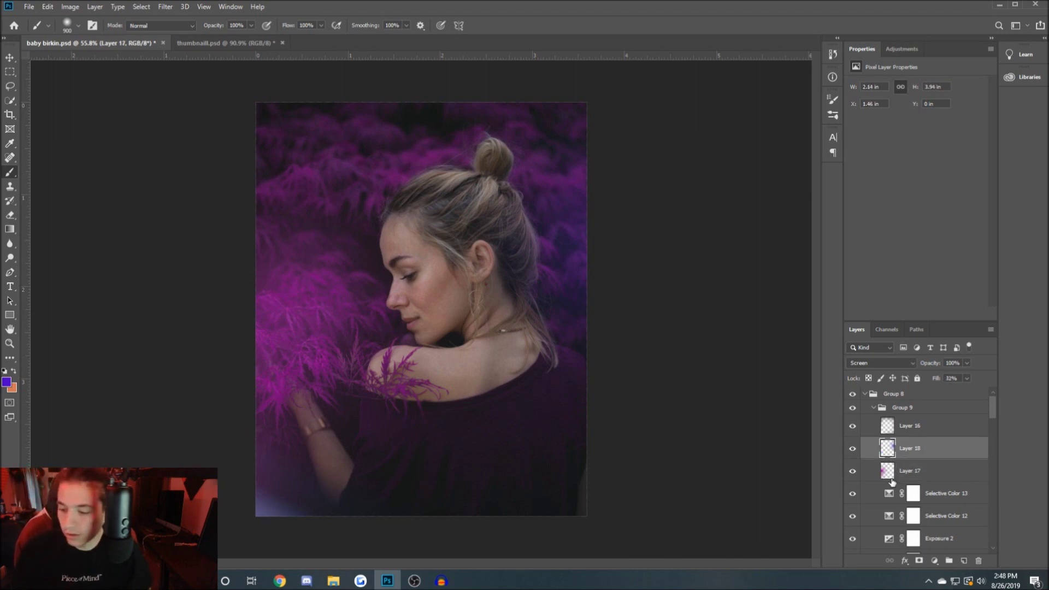
{"action": "left_click", "coordinate": [963, 561]}
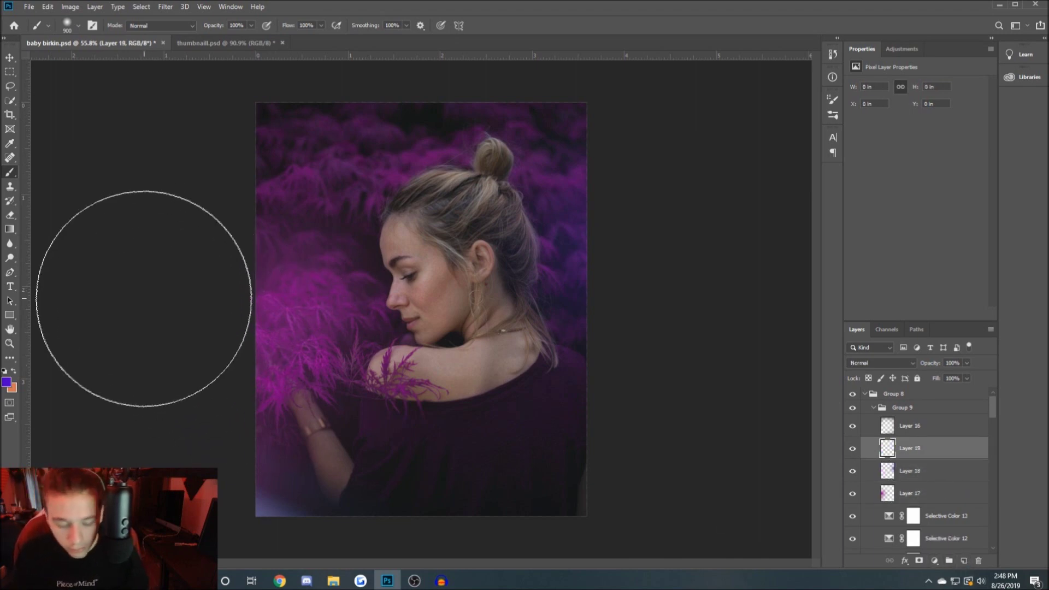
{"action": "key", "text": "x"}
{"action": "left_click", "coordinate": [217, 315]}
{"action": "left_click", "coordinate": [253, 327]}
{"action": "left_click", "coordinate": [251, 312]}
{"action": "left_click", "coordinate": [247, 313]}
{"action": "key", "text": "ctrl+z"}
{"action": "left_click", "coordinate": [202, 276]}
{"action": "scroll", "coordinate": [253, 304], "scroll_direction": "down", "scroll_amount": 1, "text": "alt"}
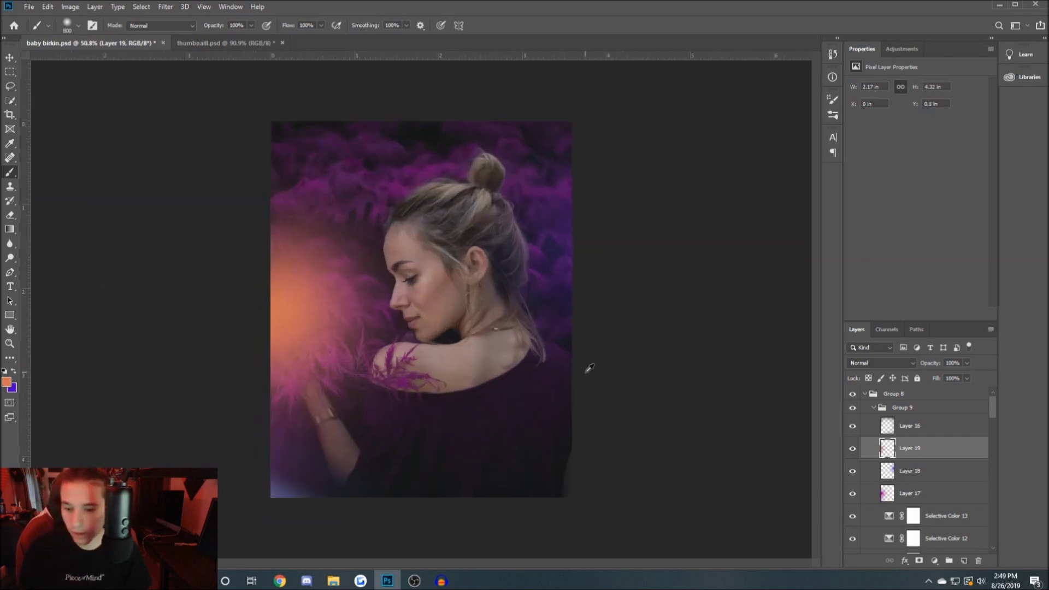
Step: Blend the orange glow layer in Screen mode and lower its fill to 61%
{"action": "scroll", "coordinate": [589, 365], "scroll_direction": "up", "scroll_amount": 1, "text": "alt"}
{"action": "left_click", "coordinate": [880, 363]}
{"action": "left_click", "coordinate": [861, 385]}
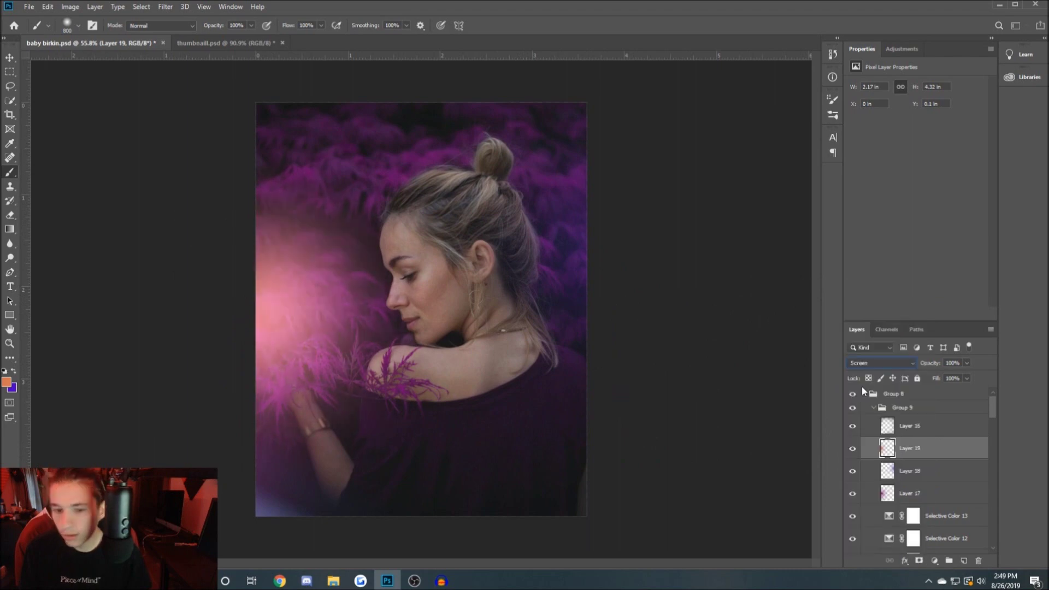
{"action": "left_click", "coordinate": [966, 378]}
{"action": "left_click_drag", "start_coordinate": [969, 391], "coordinate": [907, 389]}
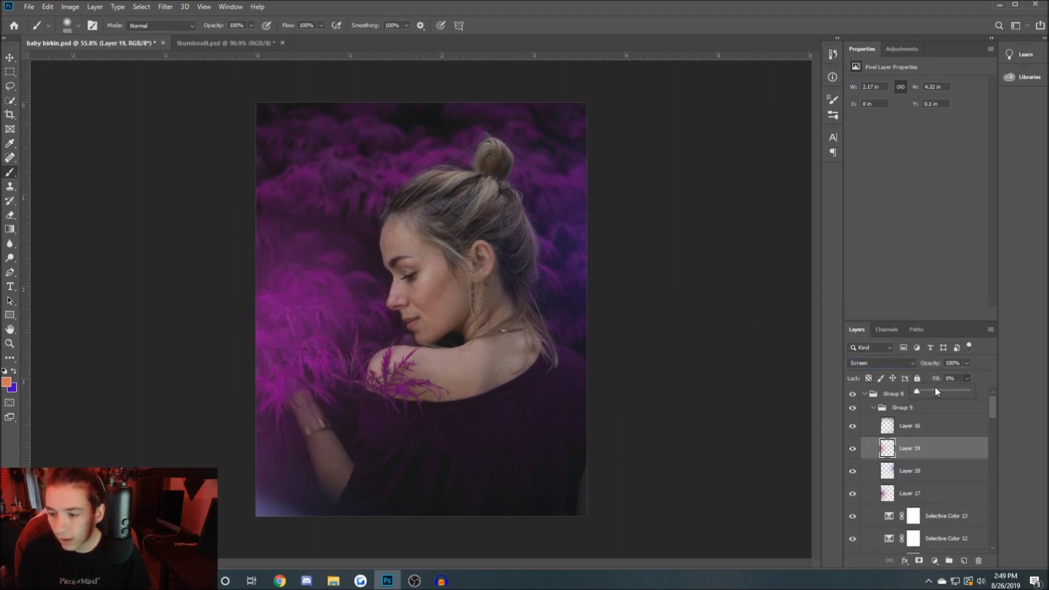
{"action": "left_click_drag", "start_coordinate": [963, 392], "coordinate": [947, 391]}
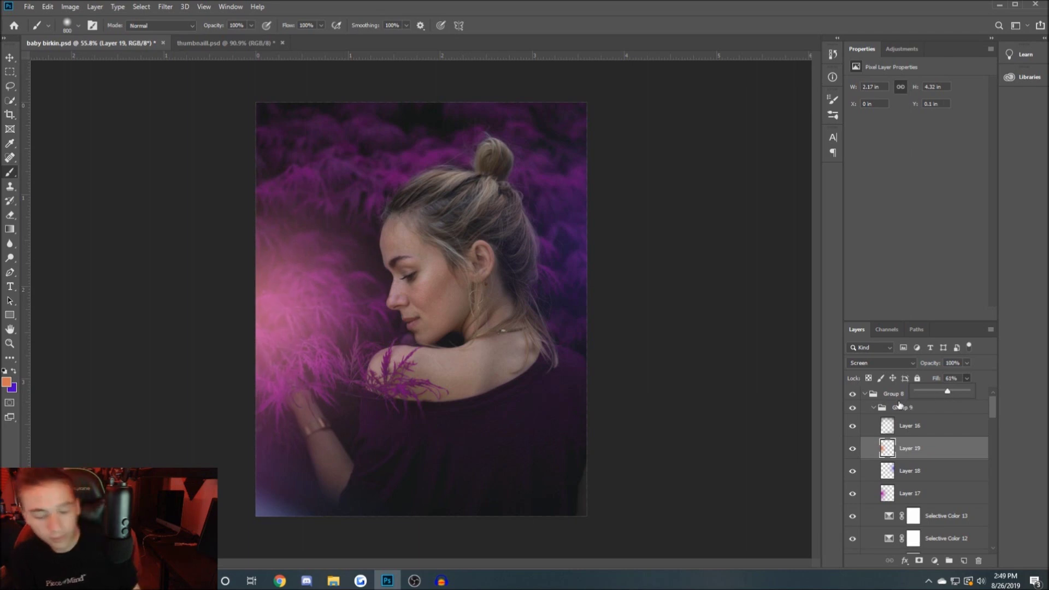
Step: Shift the orange glow layer's Hue to -5 and Saturation to +8, and lower its opacity to 71%
{"action": "key", "text": "ctrl+u"}
{"action": "left_click_drag", "start_coordinate": [697, 308], "coordinate": [704, 337]}
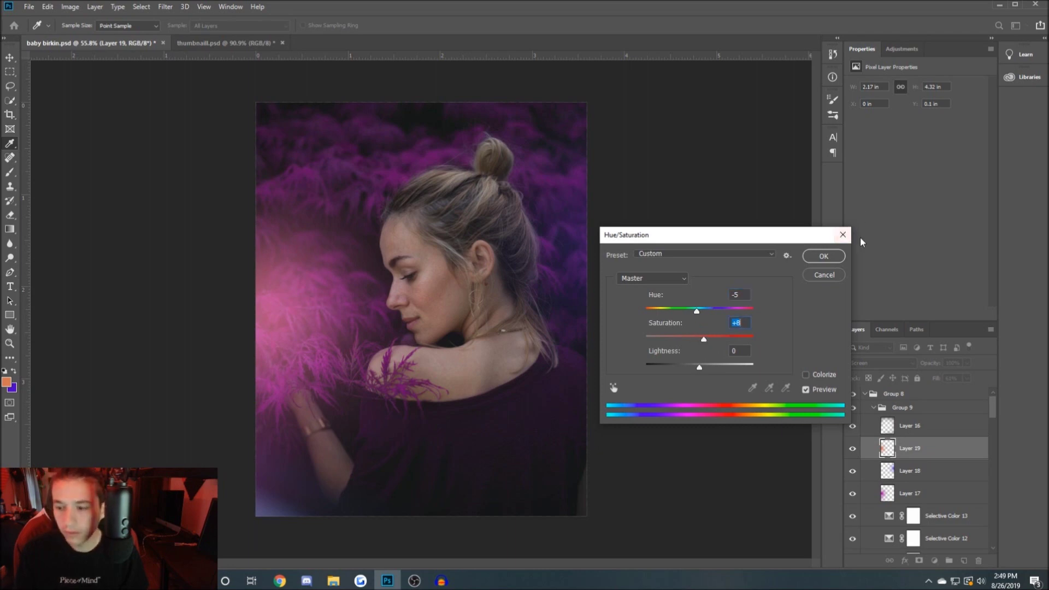
{"action": "left_click", "coordinate": [832, 256]}
{"action": "mouse_move", "coordinate": [961, 375]}
{"action": "left_mouse_down"}
{"action": "mouse_move", "coordinate": [911, 377]}
{"action": "mouse_move", "coordinate": [943, 375]}
{"action": "left_mouse_up"}
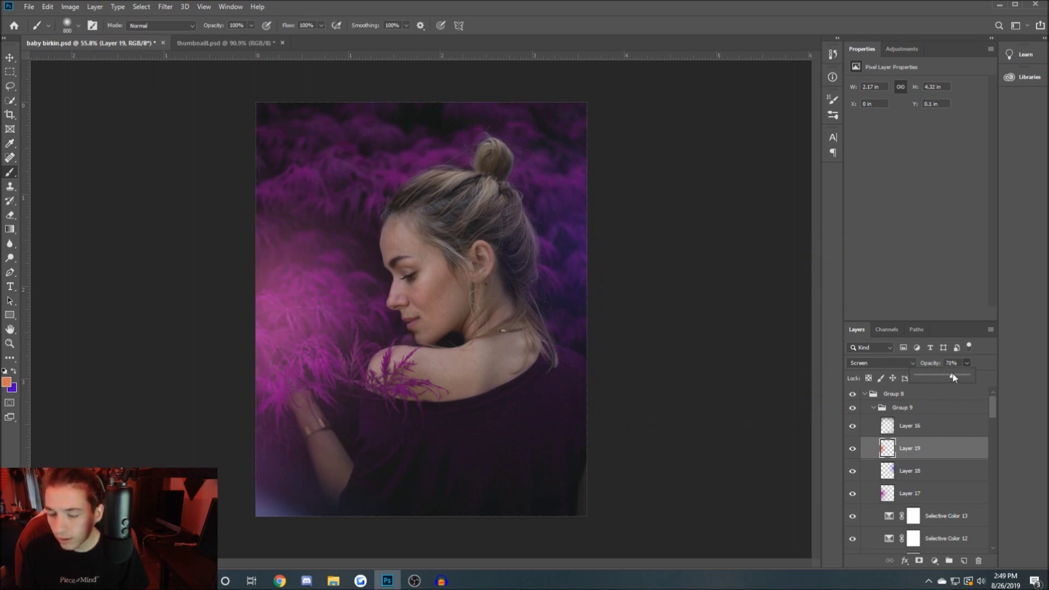
Step: Group Group 8 with the two Layer 13 copies, and flatten a duplicate of that group into one layer
{"action": "scroll", "coordinate": [646, 397], "scroll_direction": "down", "scroll_amount": 2}
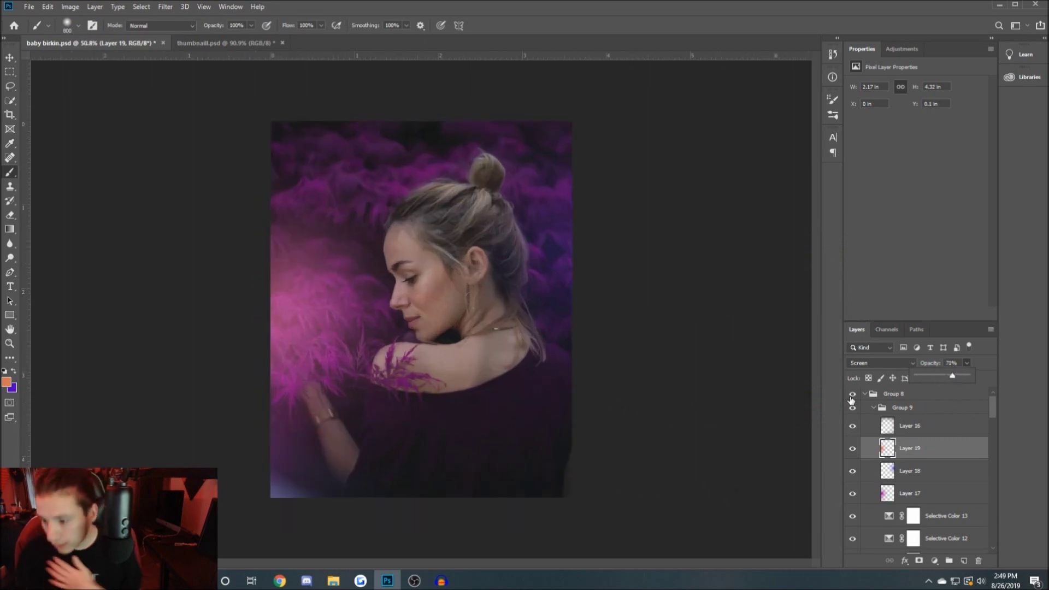
{"action": "left_click", "coordinate": [863, 394]}
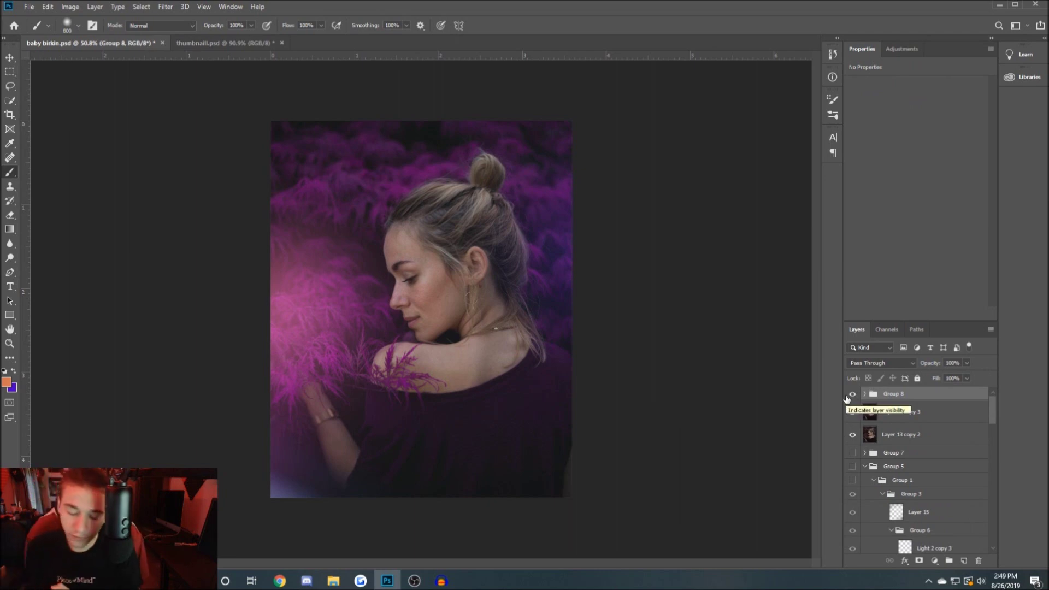
{"action": "left_click", "coordinate": [901, 434]}
{"action": "left_click", "coordinate": [897, 397], "text": "shift"}
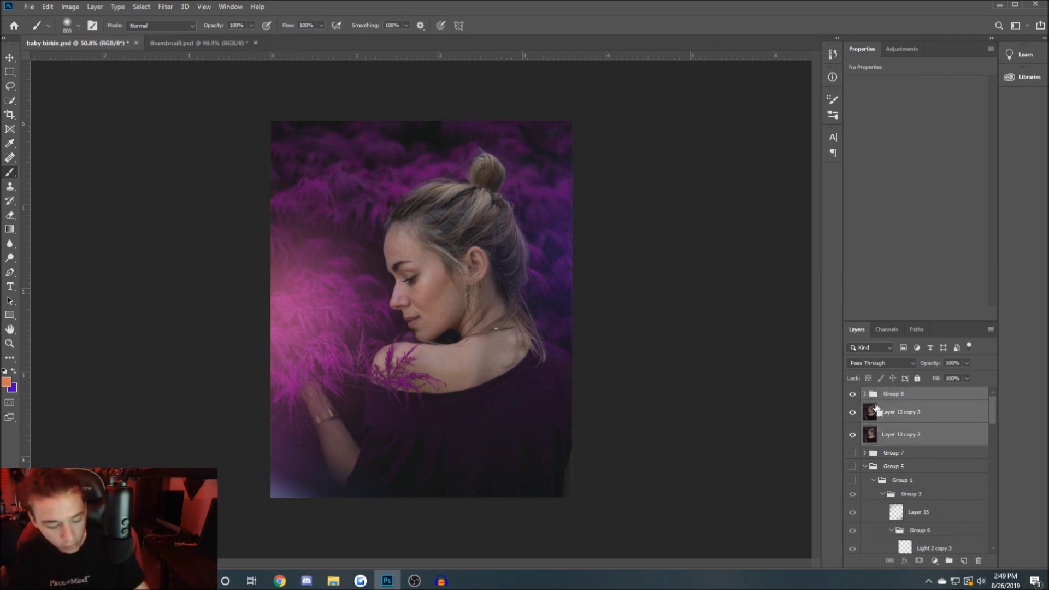
{"action": "key", "text": "ctrl+g"}
{"action": "key", "text": "ctrl+j"}
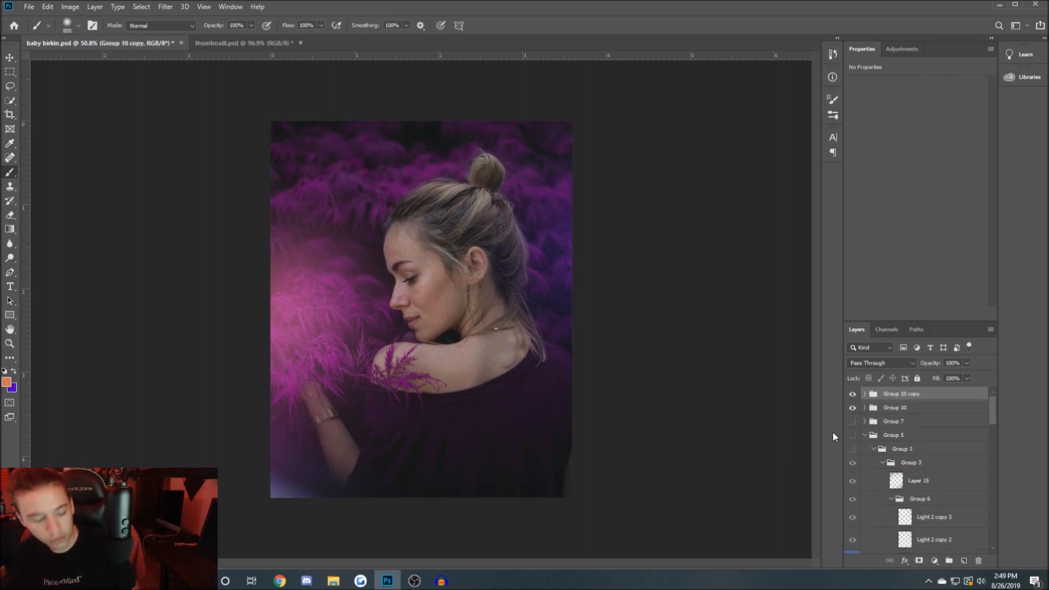
{"action": "key", "text": "ctrl+e"}
Step: Copy the merged image of the whole canvas and paste it twice as new top layers
{"action": "key", "text": "ctrl+a"}
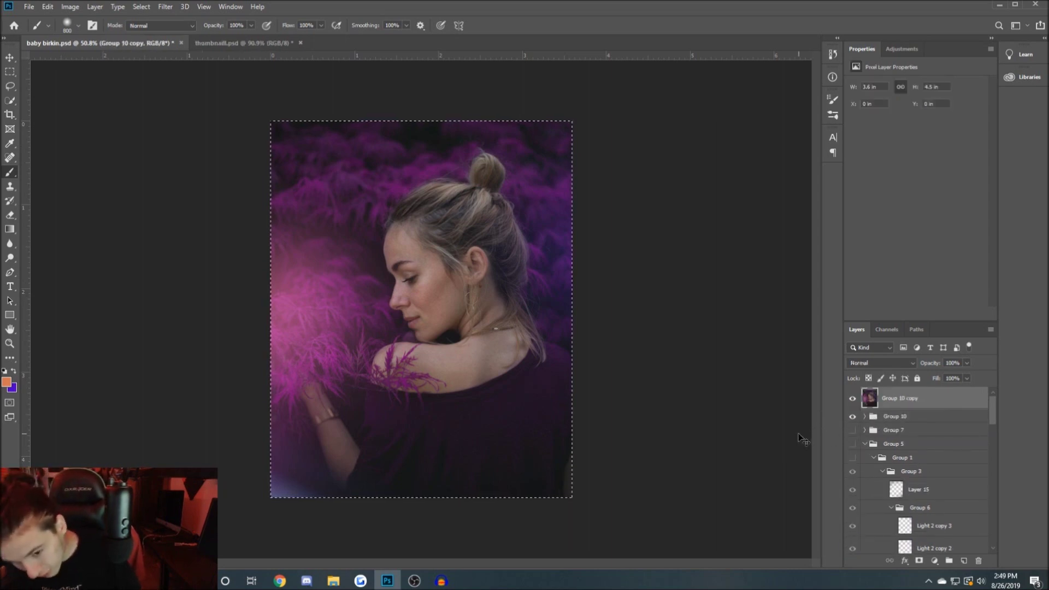
{"action": "key", "text": "ctrl+shift+c"}
{"action": "key", "text": "ctrl+v"}
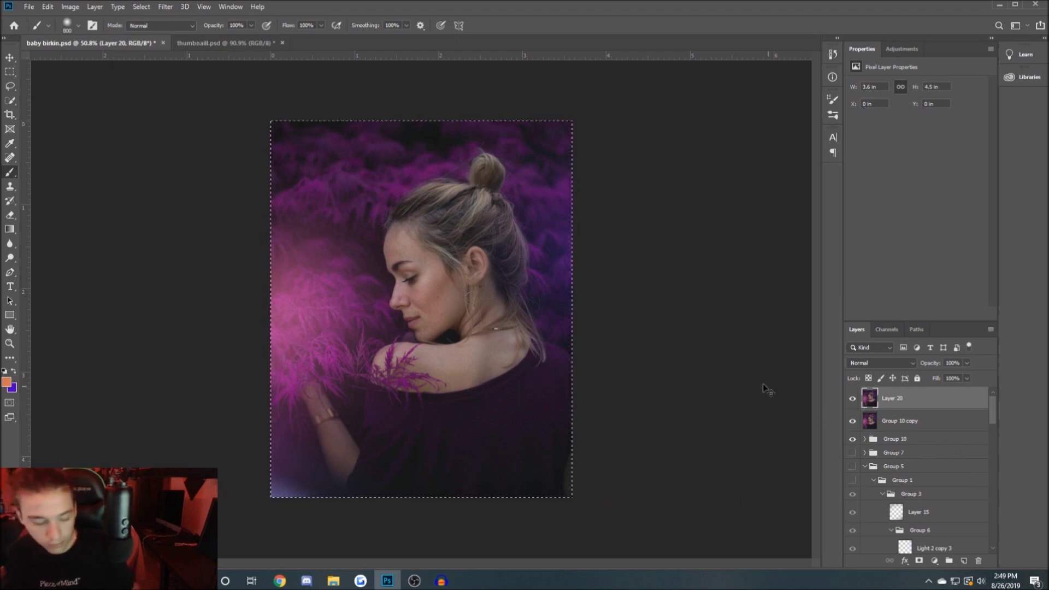
{"action": "key", "text": "ctrl+shift+c"}
{"action": "key", "text": "ctrl+v"}
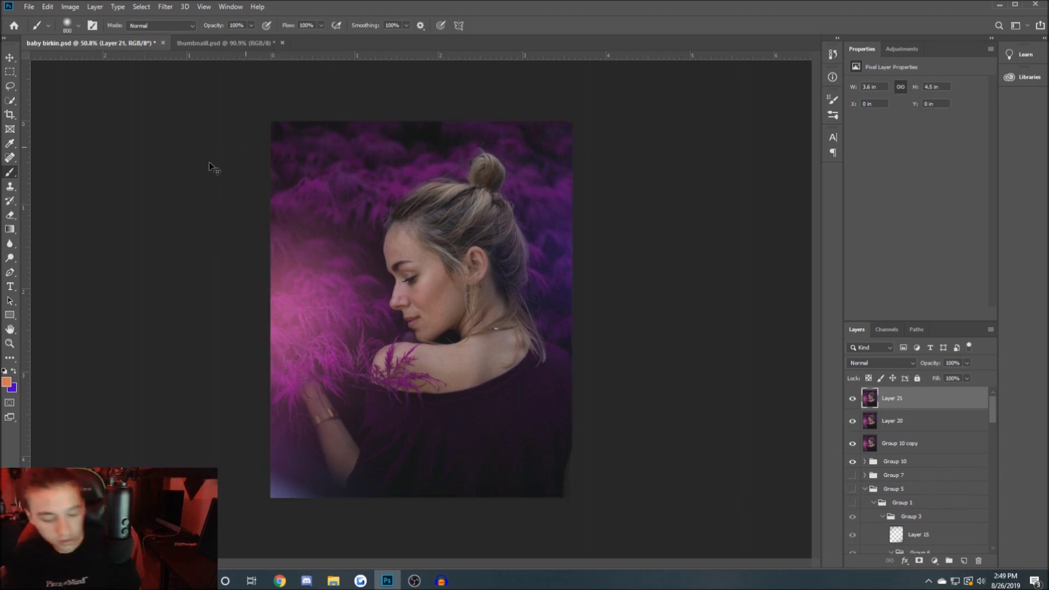
Step: Sharpen the top layer and give it the Medium vignetting preset in Camera Raw, comparing the result with the layer hidden
{"action": "left_click", "coordinate": [165, 7]}
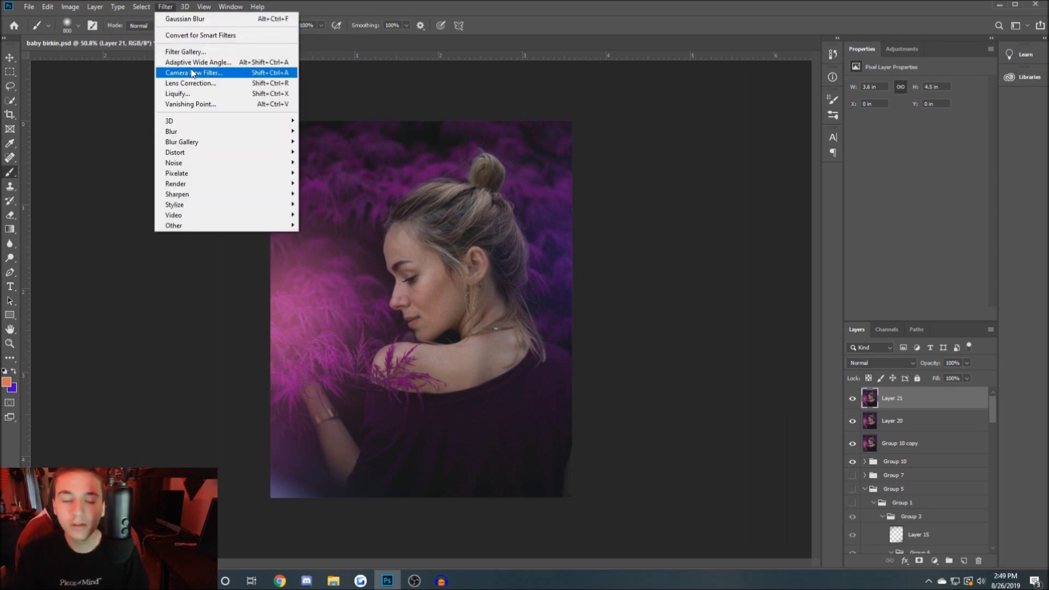
{"action": "left_click", "coordinate": [192, 73]}
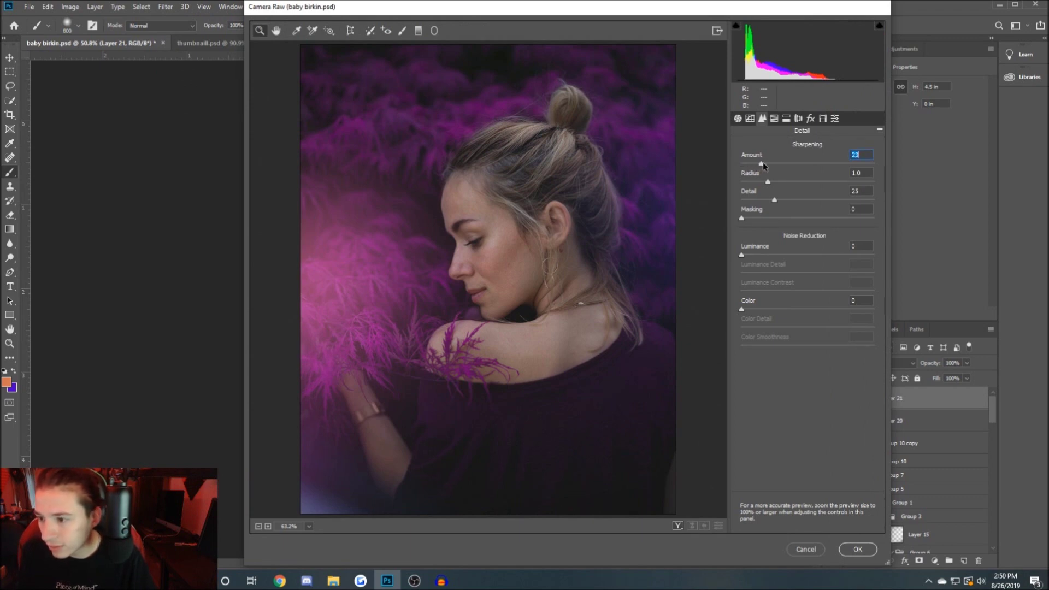
{"action": "left_click", "coordinate": [835, 118]}
{"action": "scroll", "coordinate": [780, 270], "scroll_direction": "down", "scroll_amount": 5}
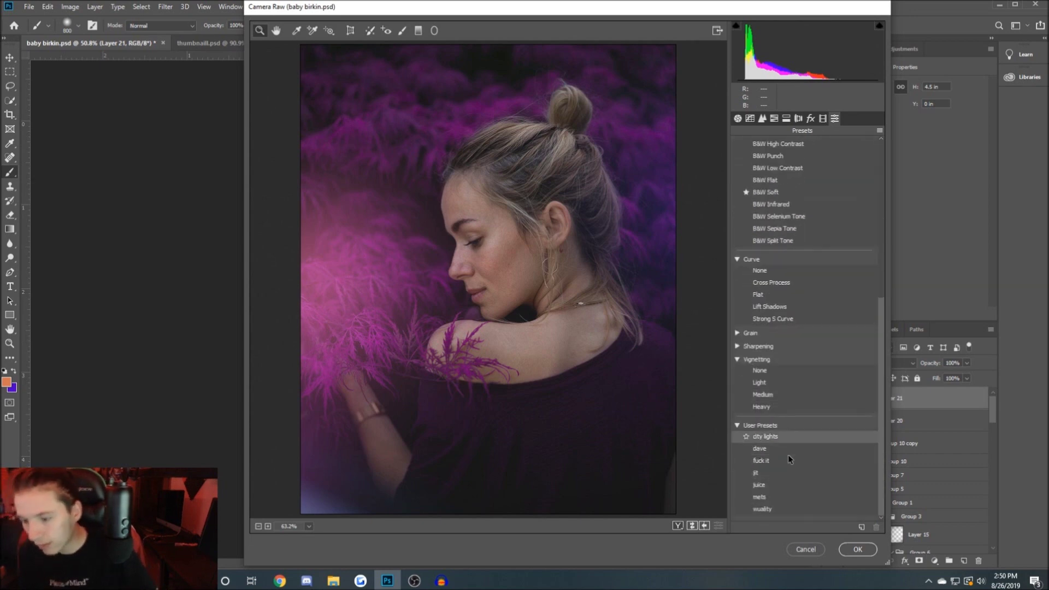
{"action": "left_click", "coordinate": [786, 395]}
{"action": "left_click", "coordinate": [858, 549]}
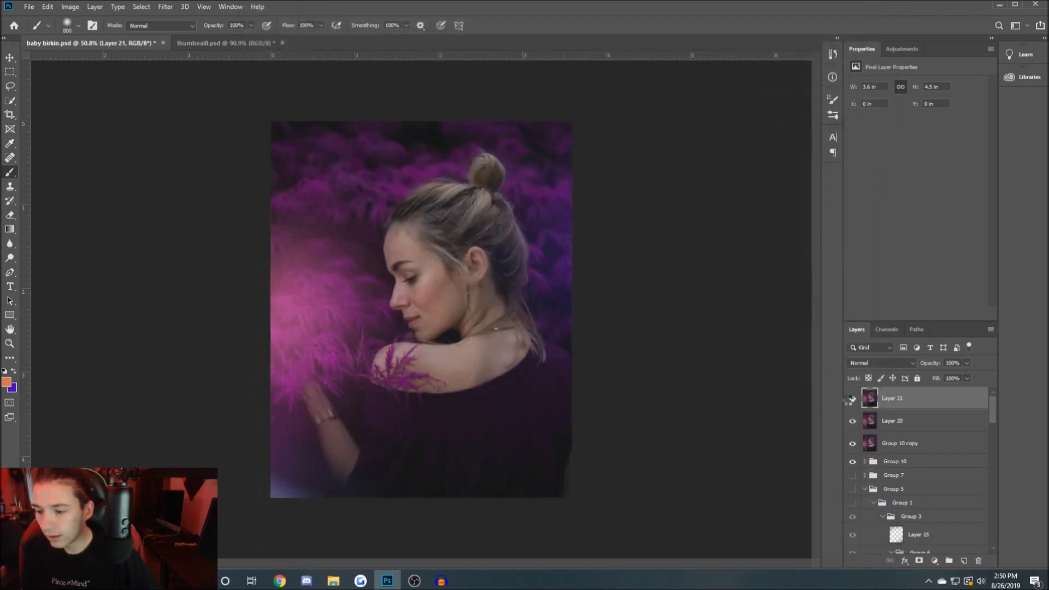
{"action": "left_click", "coordinate": [852, 398]}
{"action": "left_click", "coordinate": [852, 398]}
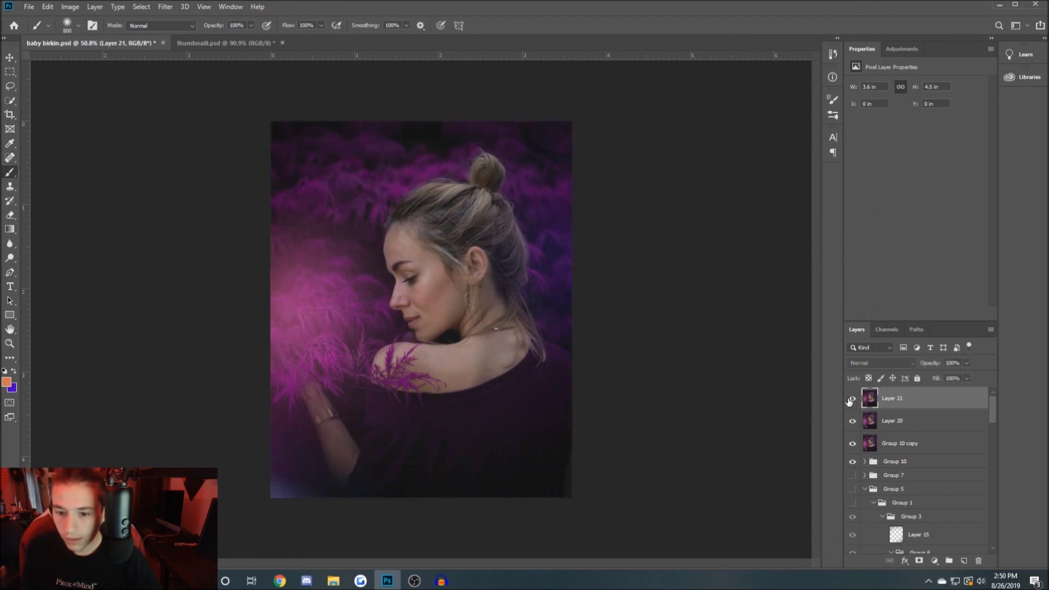
Step: Erase the vignetted layer over the bright glow at the portrait's left edge with an 800 px eraser
{"action": "key", "text": "e"}
{"action": "key", "text": "bracketright"}
{"action": "key", "text": "bracketright"}
{"action": "key", "text": "bracketright"}
{"action": "key", "text": "bracketright"}
{"action": "key", "text": "bracketright"}
{"action": "key", "text": "bracketright"}
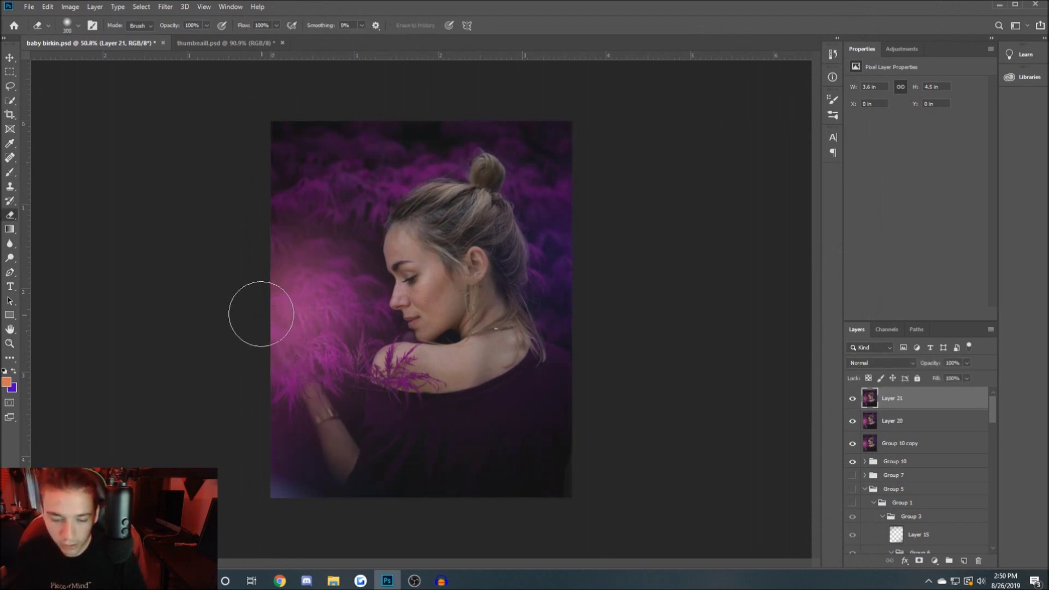
{"action": "mouse_move", "coordinate": [268, 317]}
{"action": "left_mouse_down"}
{"action": "mouse_move", "coordinate": [285, 273]}
{"action": "mouse_move", "coordinate": [218, 382]}
{"action": "mouse_move", "coordinate": [234, 402]}
{"action": "left_mouse_up"}
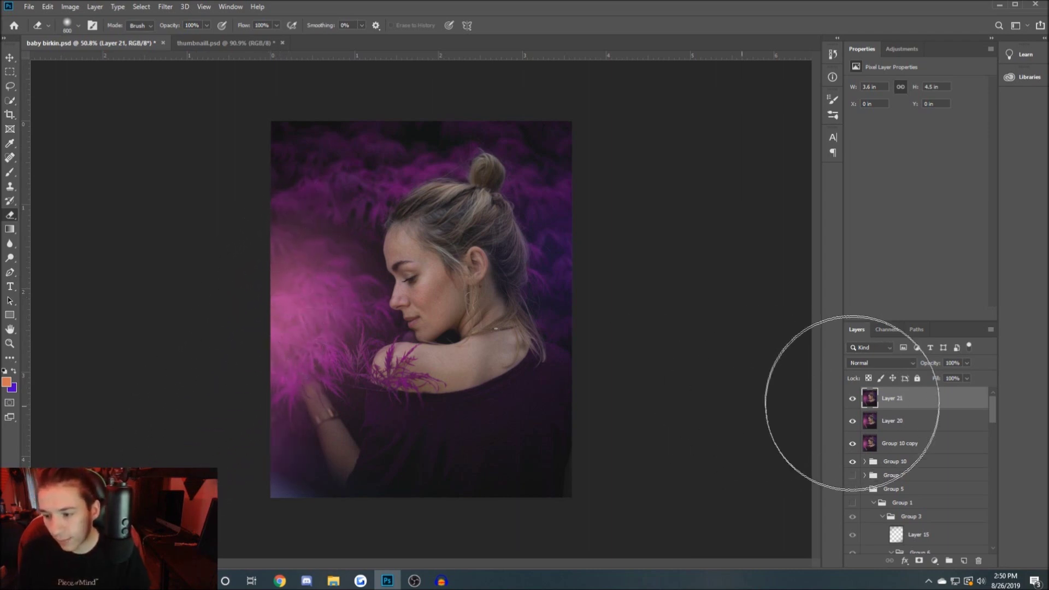
Step: Merge the partly erased vignette layer with the pasted layer directly below it
{"action": "key", "text": "Return"}
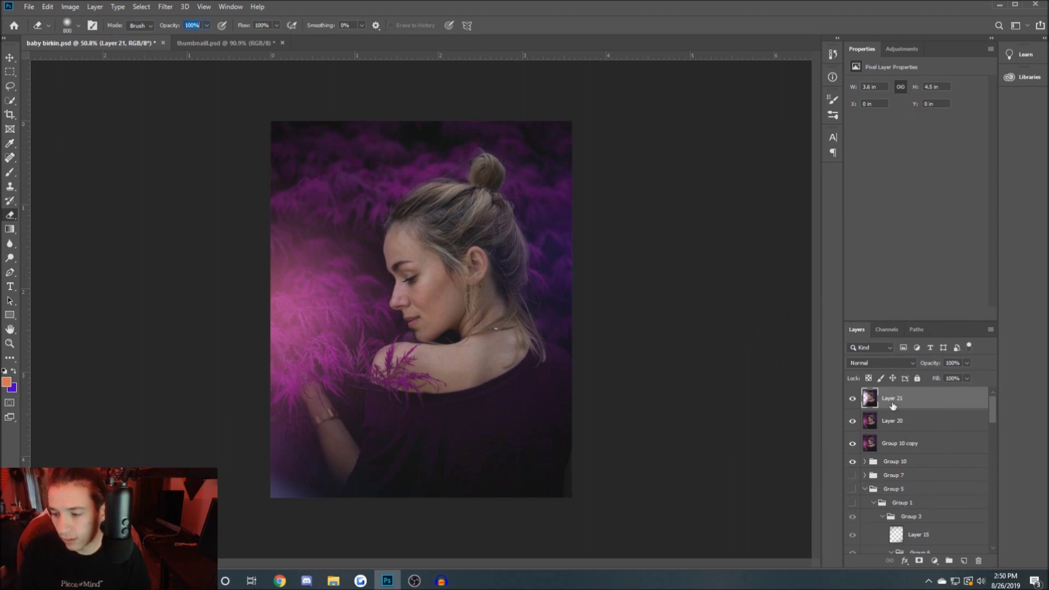
{"action": "key", "text": "ctrl+z"}
{"action": "key", "text": "ctrl+z"}
{"action": "key", "text": "ctrl+z"}
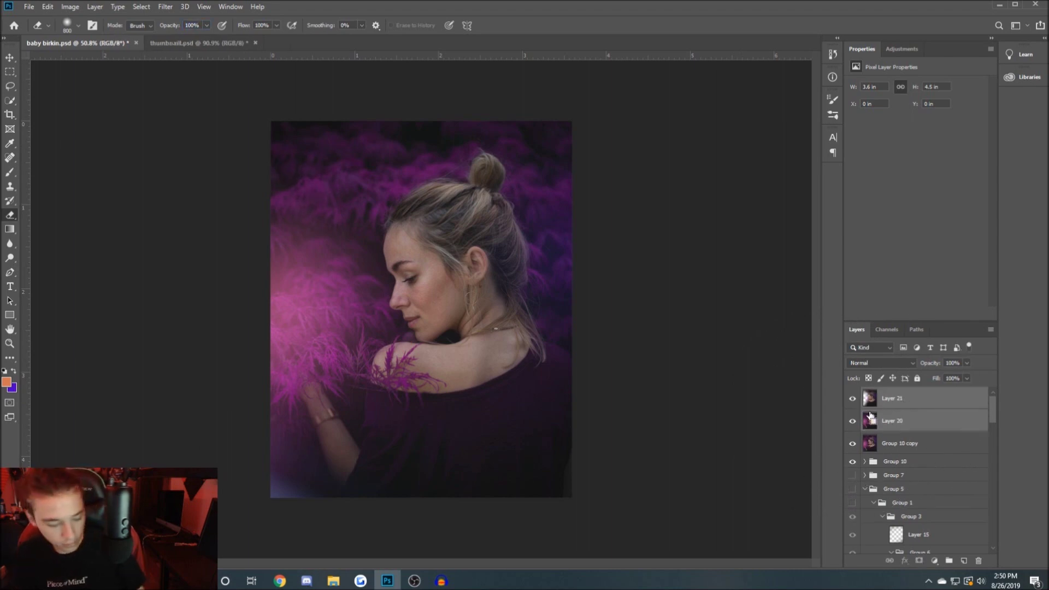
{"action": "key", "text": "ctrl+shift+alt+e"}
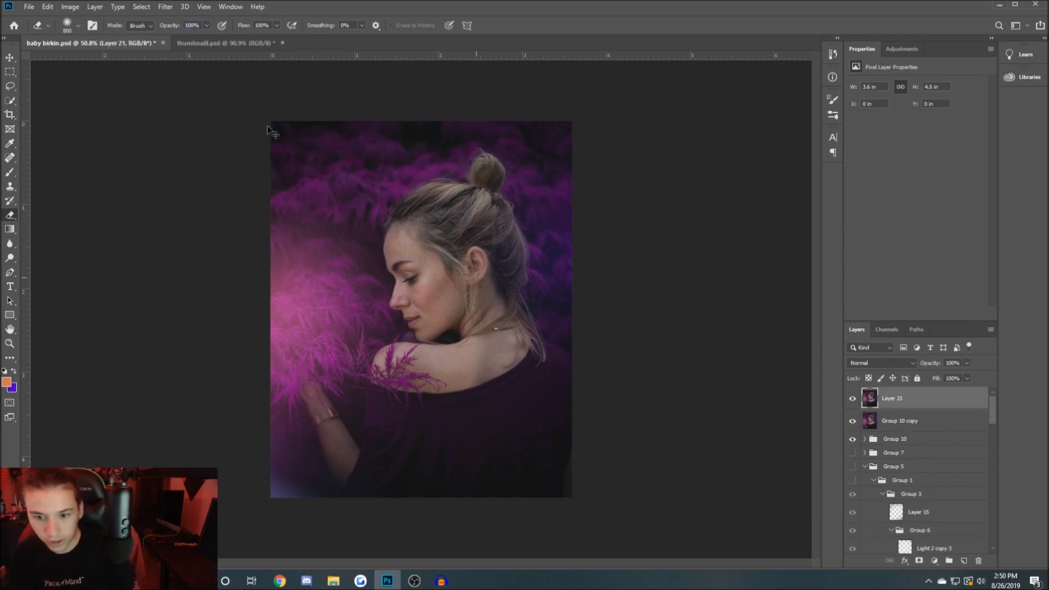
Step: Stamp the visible image onto a new layer and set Temperature -5 and Tint +5 in Camera Raw
{"action": "key", "text": "ctrl+shift+alt+e"}
{"action": "left_click", "coordinate": [165, 7]}
{"action": "left_click", "coordinate": [195, 71]}
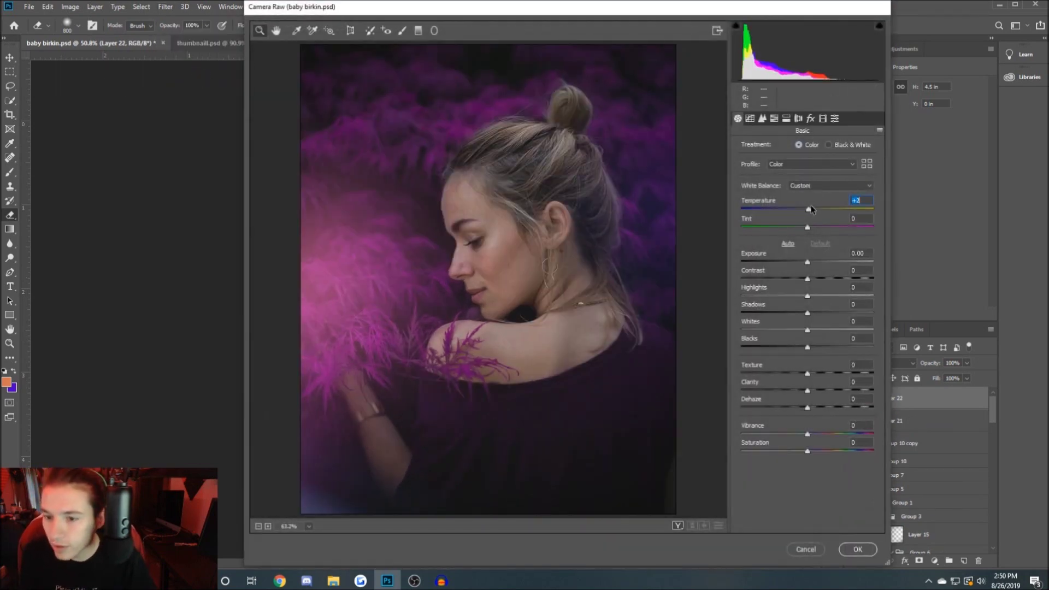
{"action": "left_click_drag", "start_coordinate": [812, 209], "coordinate": [808, 210]}
{"action": "left_click", "coordinate": [808, 226]}
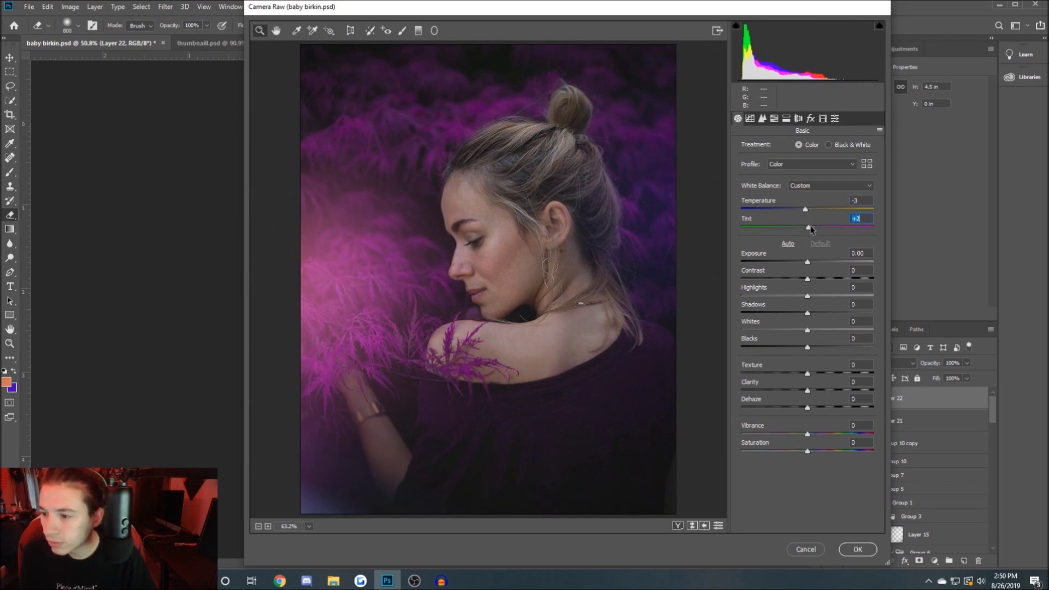
{"action": "left_click", "coordinate": [858, 198]}
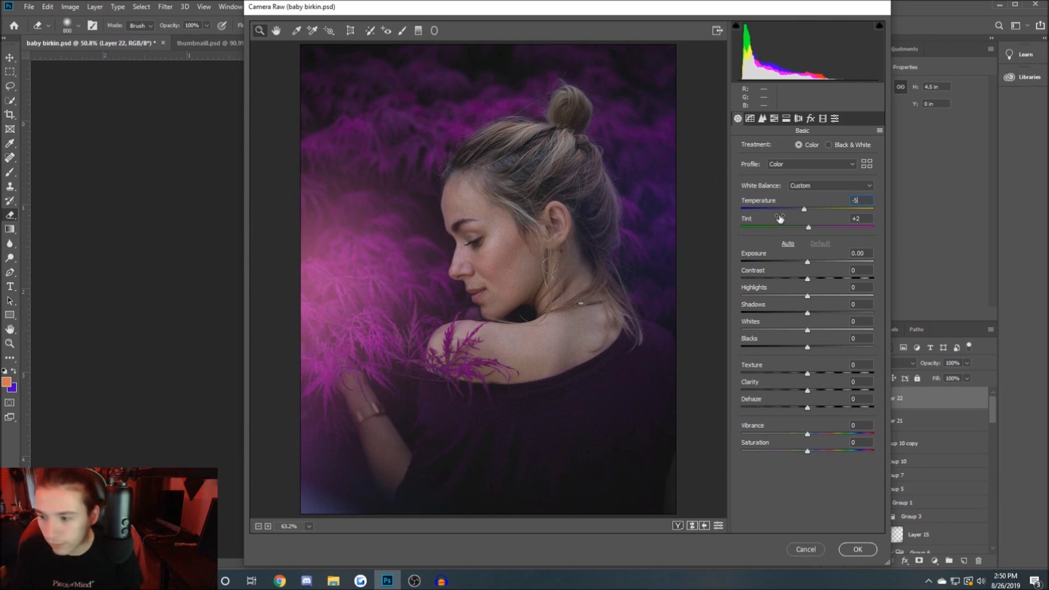
{"action": "type", "text": "5"}
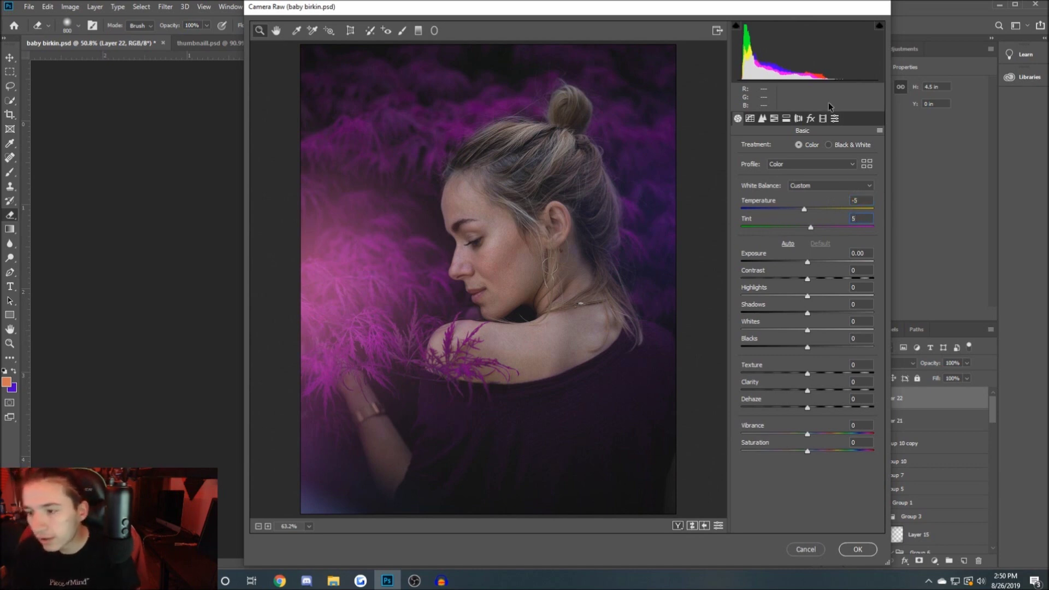
Step: Adjust the parametric tone curve with Highlights +11, Lights +7 and Darks -3, and fine-tune Shadows
{"action": "left_click", "coordinate": [749, 119]}
{"action": "left_click_drag", "start_coordinate": [809, 344], "coordinate": [812, 322]}
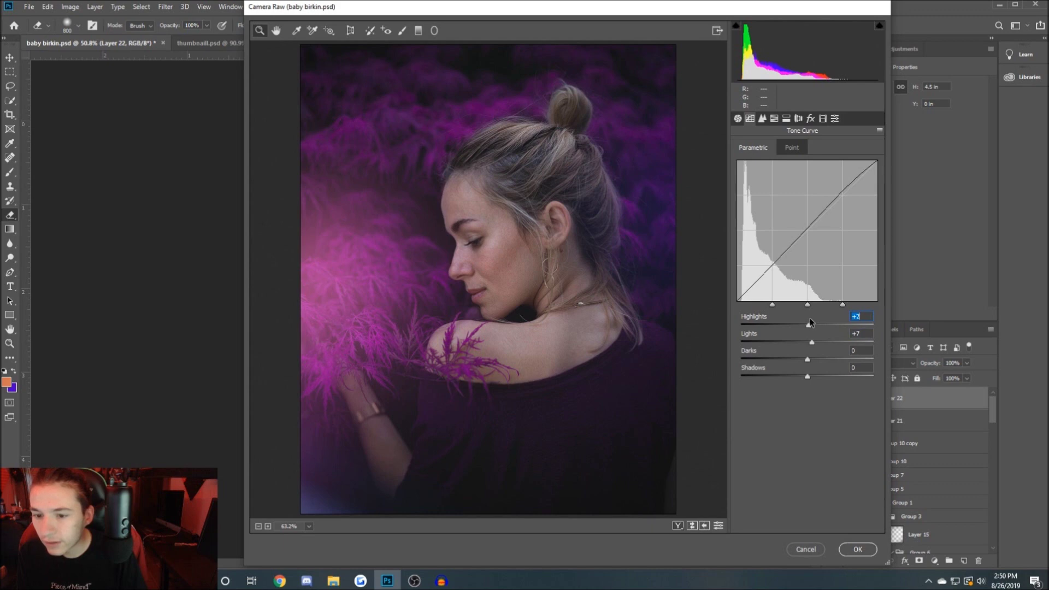
{"action": "left_click_drag", "start_coordinate": [808, 359], "coordinate": [804, 358]}
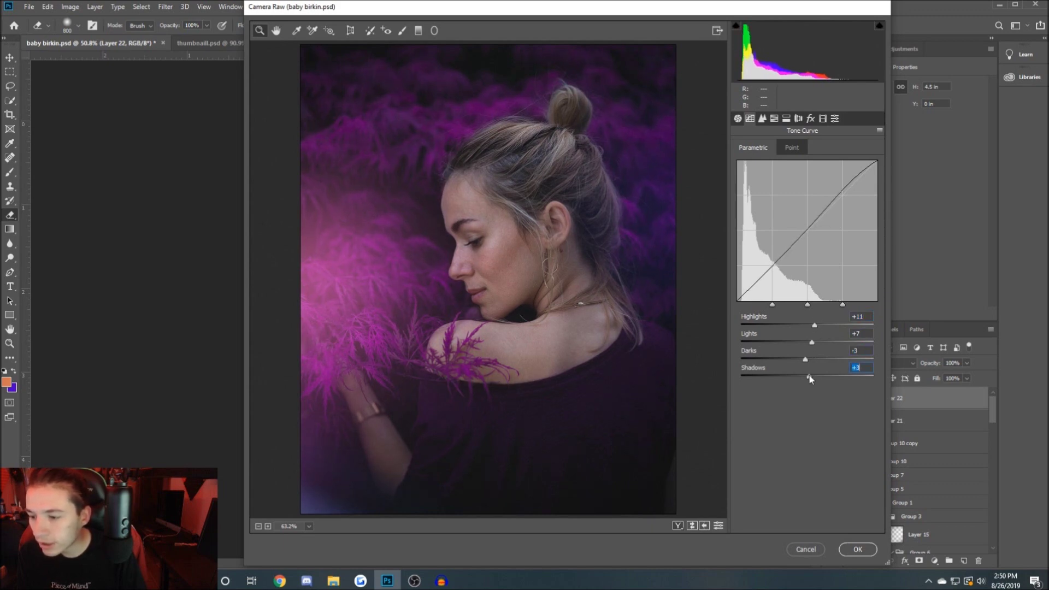
Step: Fine-tune the Blue Primary and Red Primary hue and saturation in the camera calibration
{"action": "left_click", "coordinate": [786, 118]}
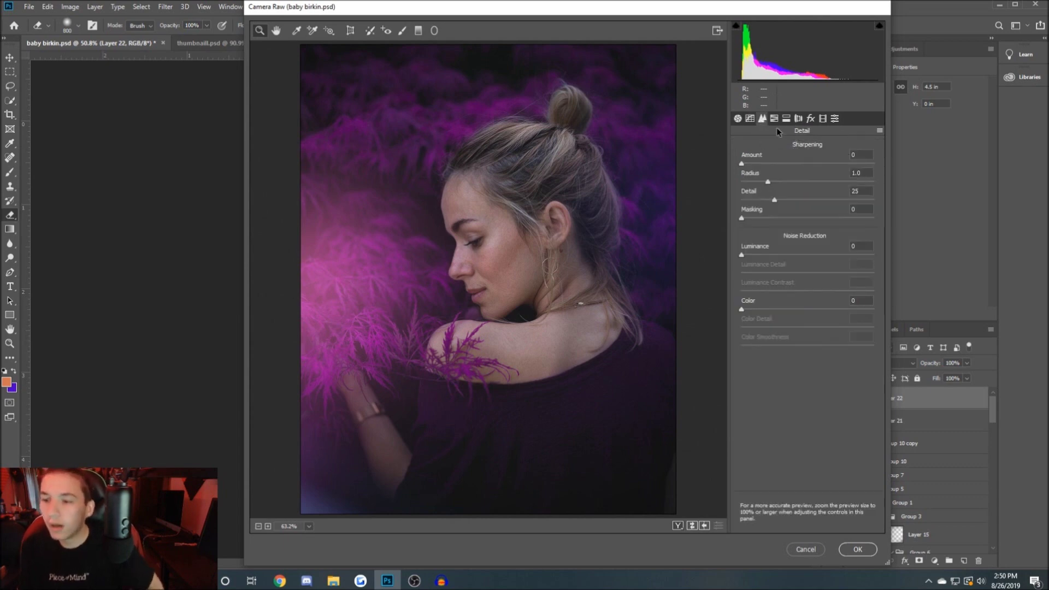
{"action": "left_click", "coordinate": [786, 119]}
{"action": "left_click", "coordinate": [761, 118]}
{"action": "left_click", "coordinate": [822, 118]}
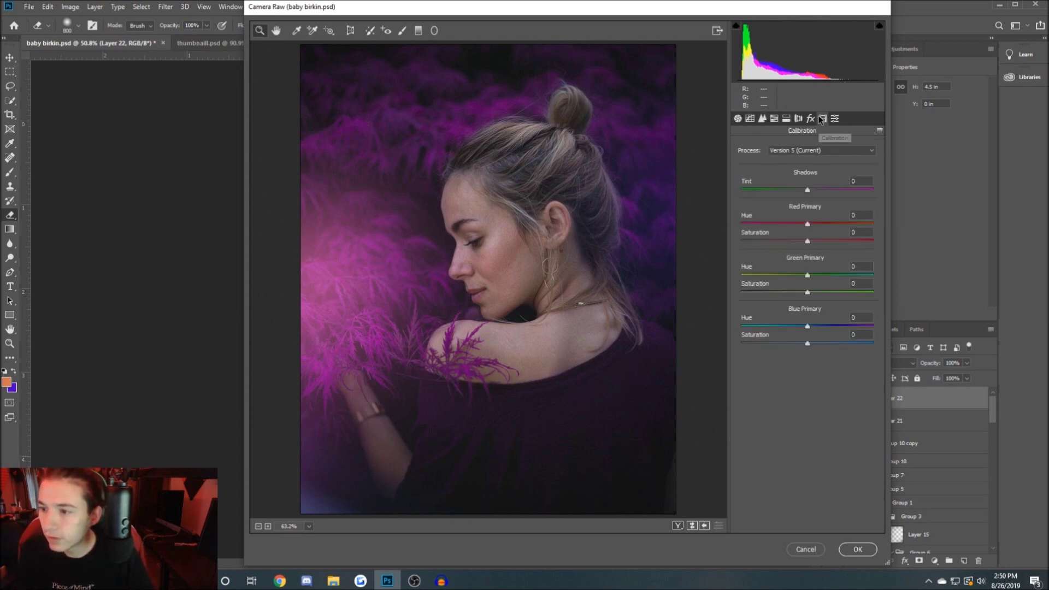
{"action": "mouse_move", "coordinate": [807, 326]}
{"action": "left_mouse_down"}
{"action": "mouse_move", "coordinate": [822, 327]}
{"action": "mouse_move", "coordinate": [809, 327]}
{"action": "left_mouse_up"}
{"action": "left_click", "coordinate": [813, 342]}
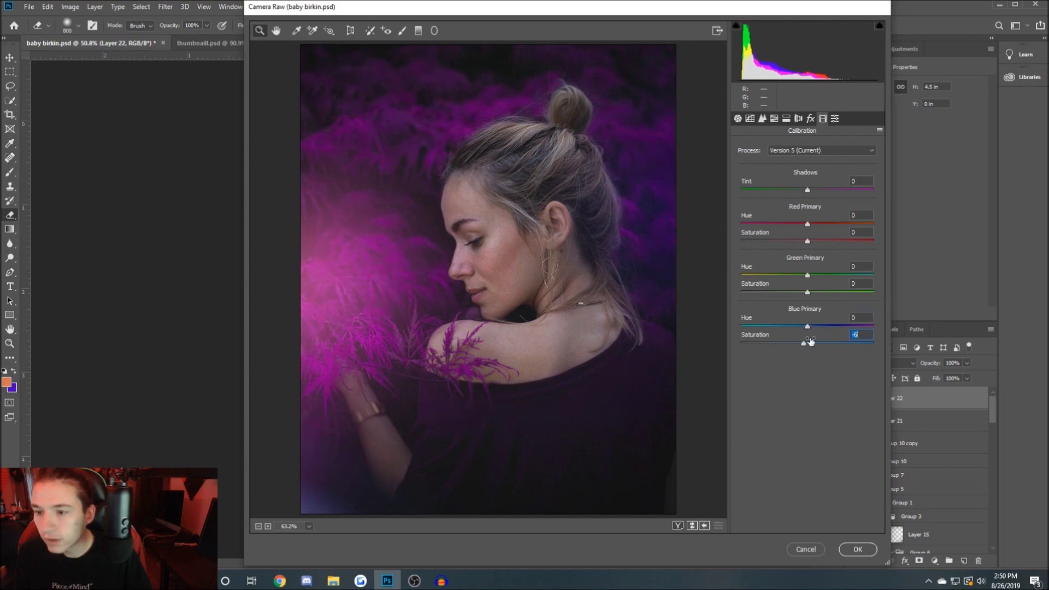
{"action": "mouse_move", "coordinate": [812, 223]}
{"action": "left_mouse_down"}
{"action": "mouse_move", "coordinate": [802, 224]}
{"action": "mouse_move", "coordinate": [823, 226]}
{"action": "mouse_move", "coordinate": [801, 240]}
{"action": "left_mouse_up"}
Step: Set the basic tones to Contrast +4, Highlights +5, Whites +6 and Blacks -1
{"action": "left_click", "coordinate": [762, 118]}
{"action": "left_click", "coordinate": [749, 118]}
{"action": "left_click", "coordinate": [737, 119]}
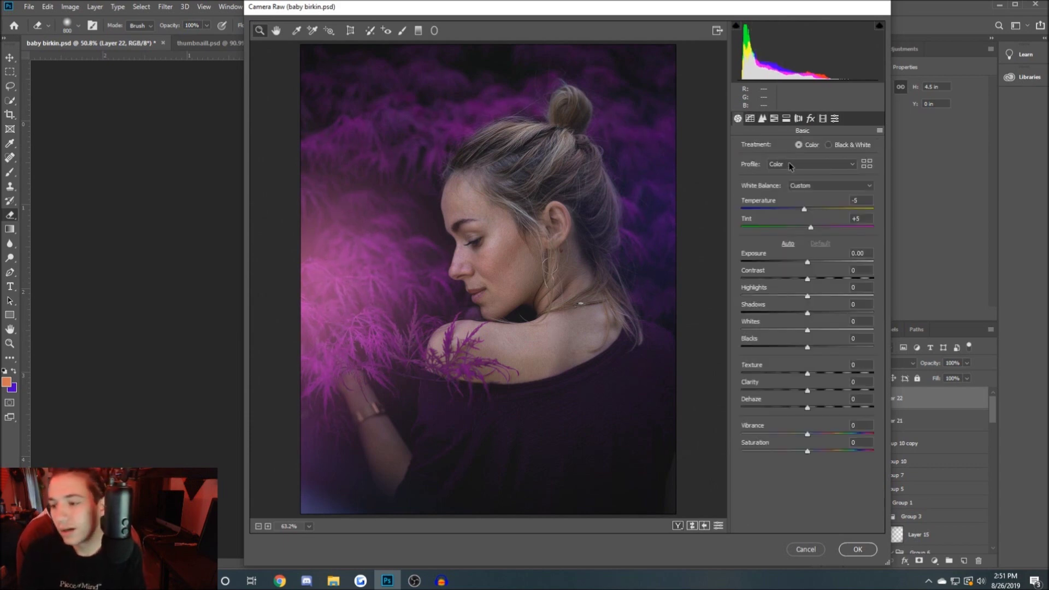
{"action": "left_click_drag", "start_coordinate": [807, 279], "coordinate": [812, 279]}
{"action": "left_click_drag", "start_coordinate": [807, 296], "coordinate": [806, 347]}
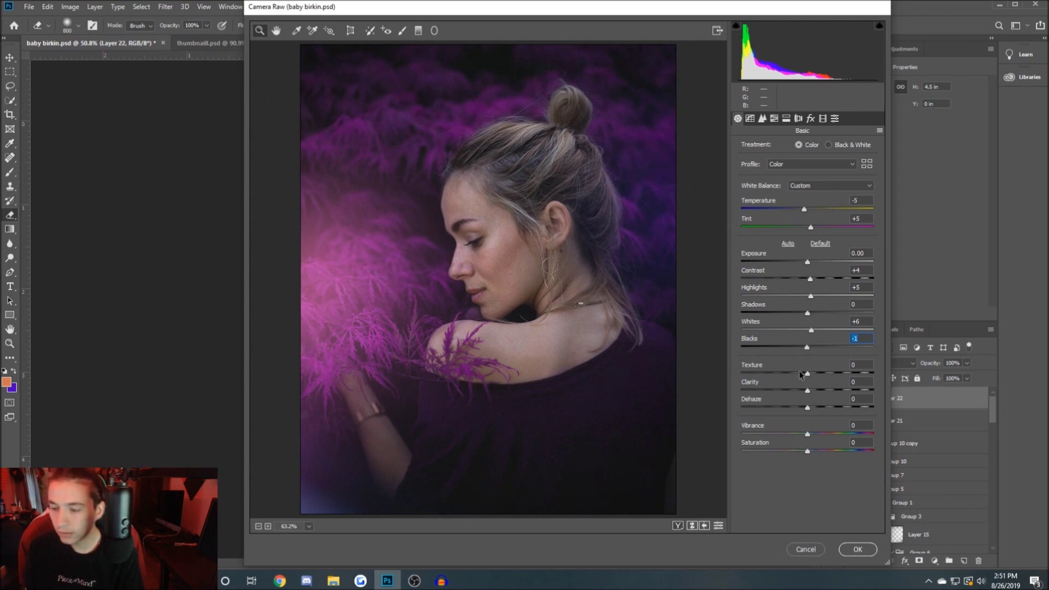
Step: Set the HSL hues to Reds +9, Oranges +14, Yellows -12, Blues -14, Purples +7 and Magentas +13
{"action": "left_click", "coordinate": [772, 118]}
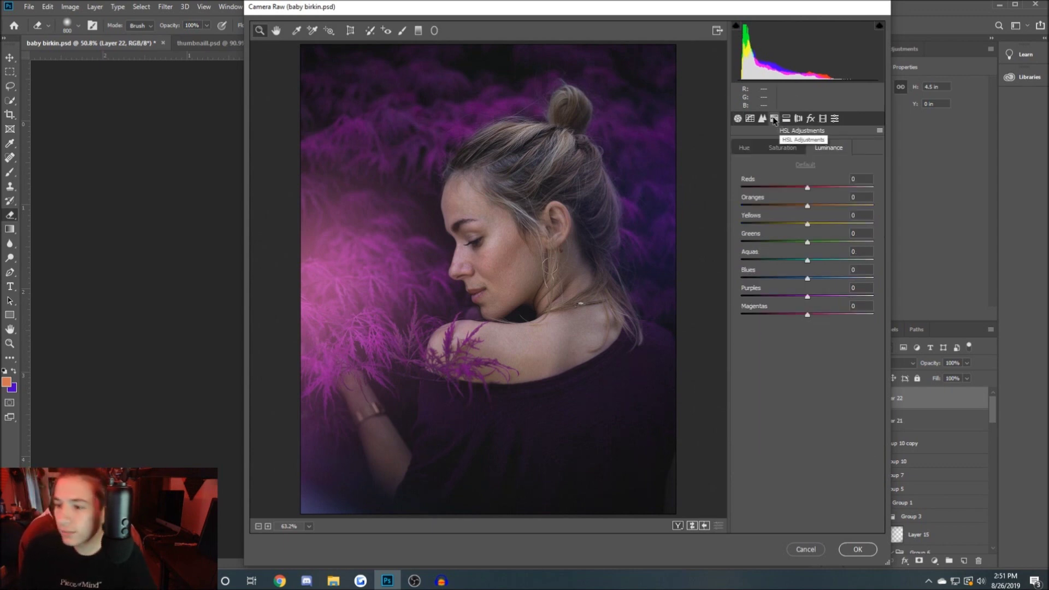
{"action": "left_click", "coordinate": [744, 148]}
{"action": "left_click", "coordinate": [807, 278]}
{"action": "left_click_drag", "start_coordinate": [807, 278], "coordinate": [816, 314]}
{"action": "mouse_move", "coordinate": [807, 205]}
{"action": "left_mouse_down"}
{"action": "mouse_move", "coordinate": [820, 204]}
{"action": "mouse_move", "coordinate": [814, 186]}
{"action": "mouse_move", "coordinate": [816, 206]}
{"action": "mouse_move", "coordinate": [801, 220]}
{"action": "left_mouse_up"}
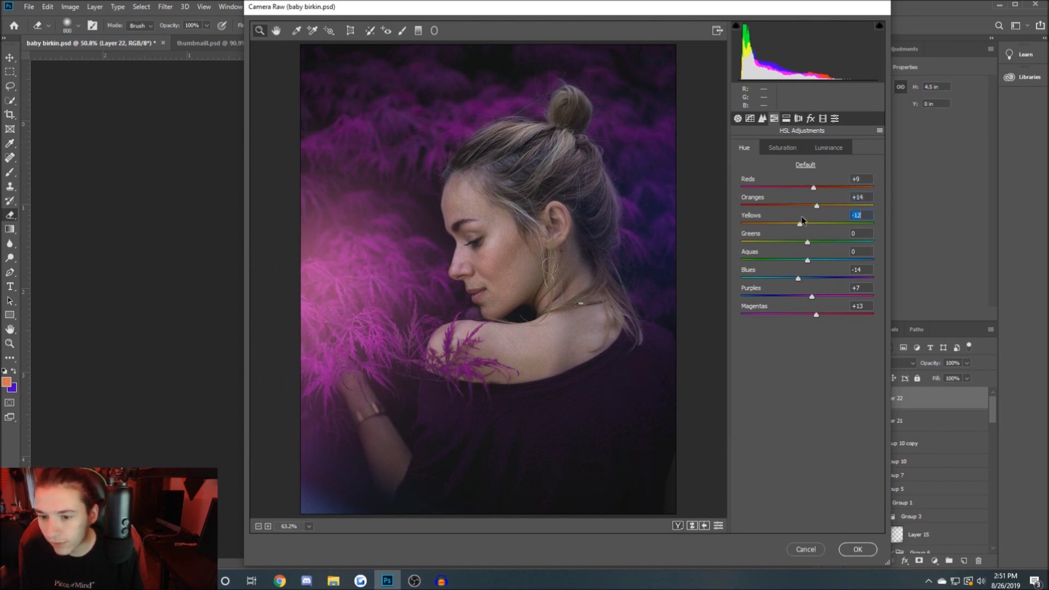
Step: Set the HSL saturation to Reds +9, Aquas +40, Blues +22, Purples +13 and Magentas -7
{"action": "left_click", "coordinate": [778, 151]}
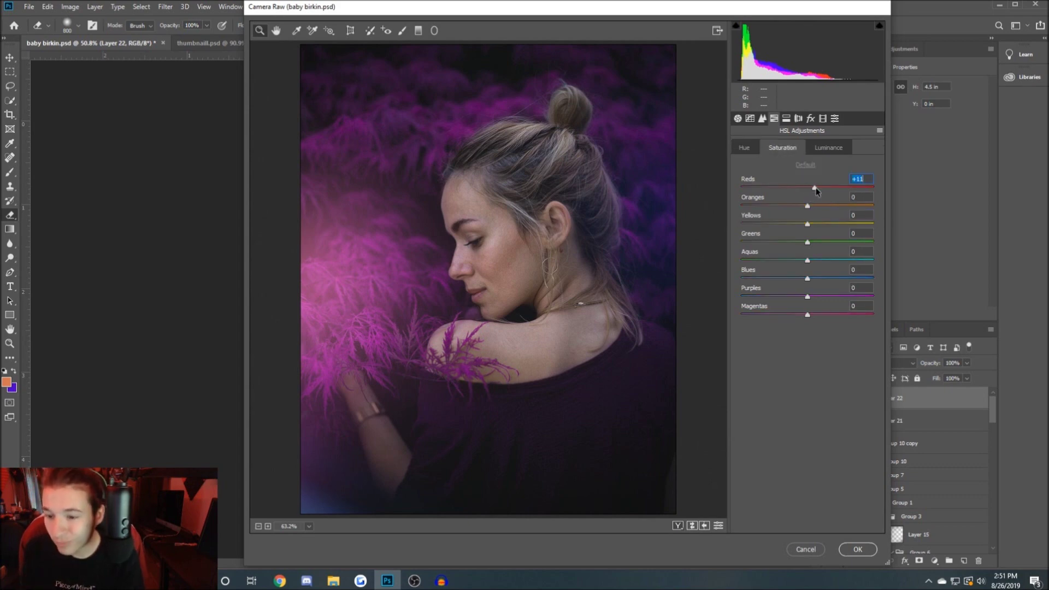
{"action": "left_click_drag", "start_coordinate": [814, 298], "coordinate": [802, 316]}
{"action": "mouse_move", "coordinate": [828, 278]}
{"action": "left_mouse_down"}
{"action": "mouse_move", "coordinate": [840, 279]}
{"action": "mouse_move", "coordinate": [822, 278]}
{"action": "mouse_move", "coordinate": [834, 261]}
{"action": "left_mouse_up"}
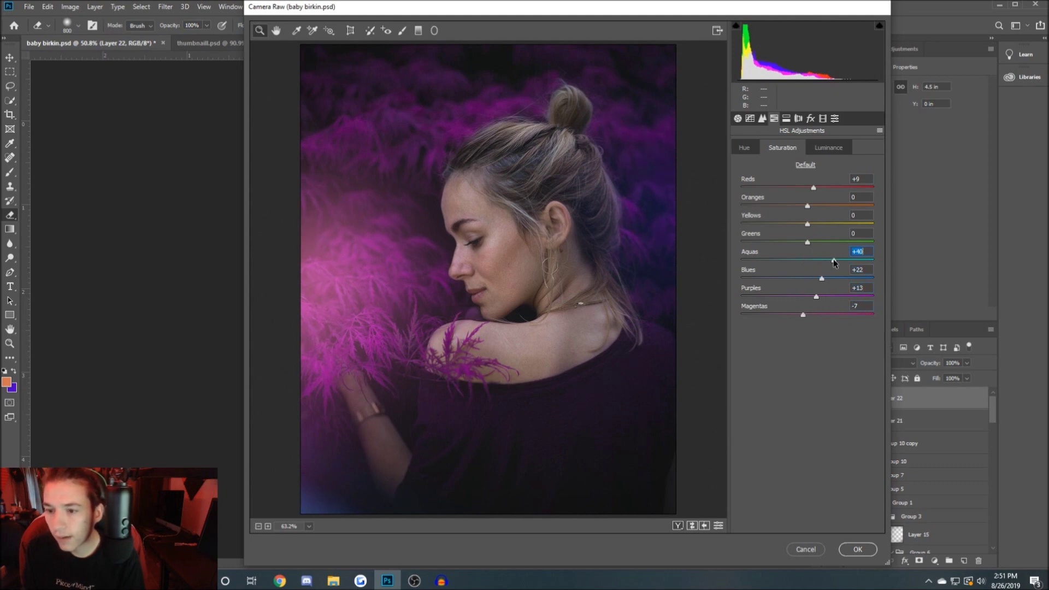
Step: Set the HSL luminance to Reds +13, Oranges +11, Yellows +18, Purples +9 and Magentas +15, and the Yellows hue to -8
{"action": "left_click", "coordinate": [826, 149]}
{"action": "left_click_drag", "start_coordinate": [808, 188], "coordinate": [818, 223]}
{"action": "left_click_drag", "start_coordinate": [807, 296], "coordinate": [817, 315]}
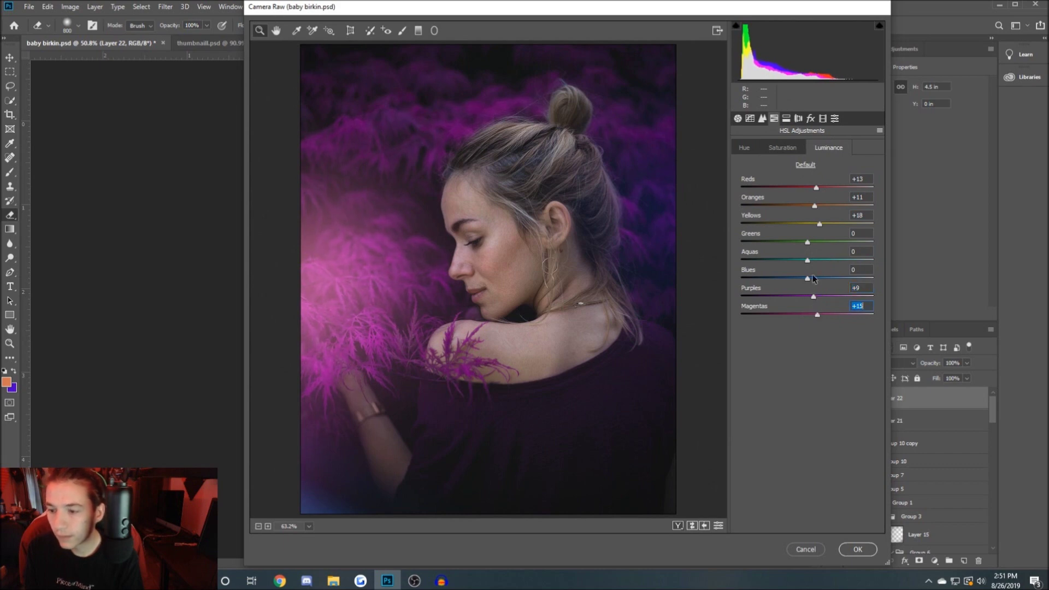
{"action": "left_click", "coordinate": [739, 153]}
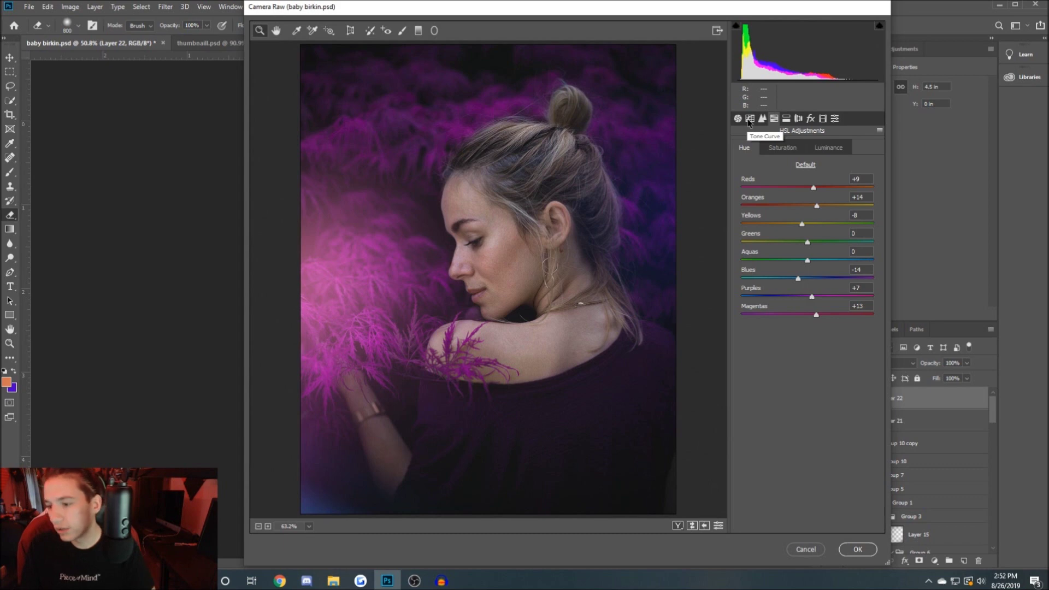
Step: Set the basic Exposure to +0.08 and apply the Camera Raw adjustments to the layer
{"action": "left_click", "coordinate": [748, 120]}
{"action": "left_click", "coordinate": [736, 119]}
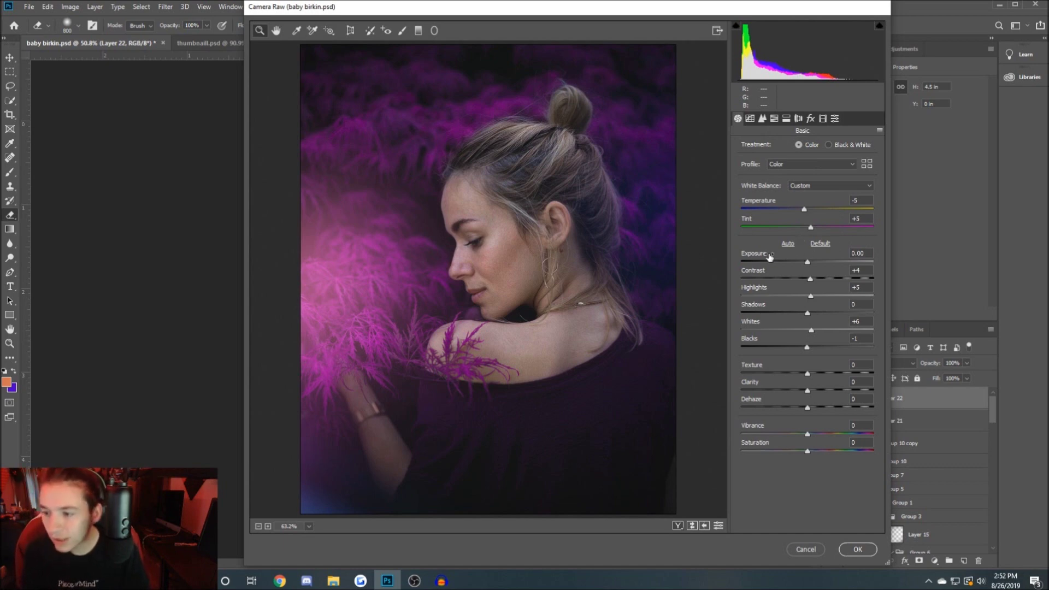
{"action": "left_click", "coordinate": [807, 263]}
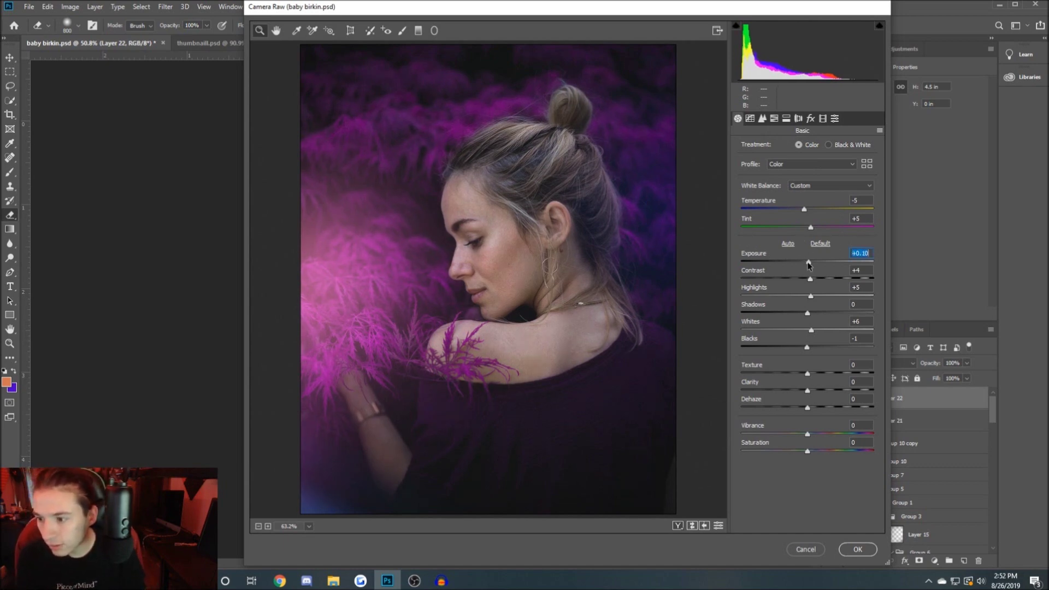
{"action": "key", "text": "Up"}
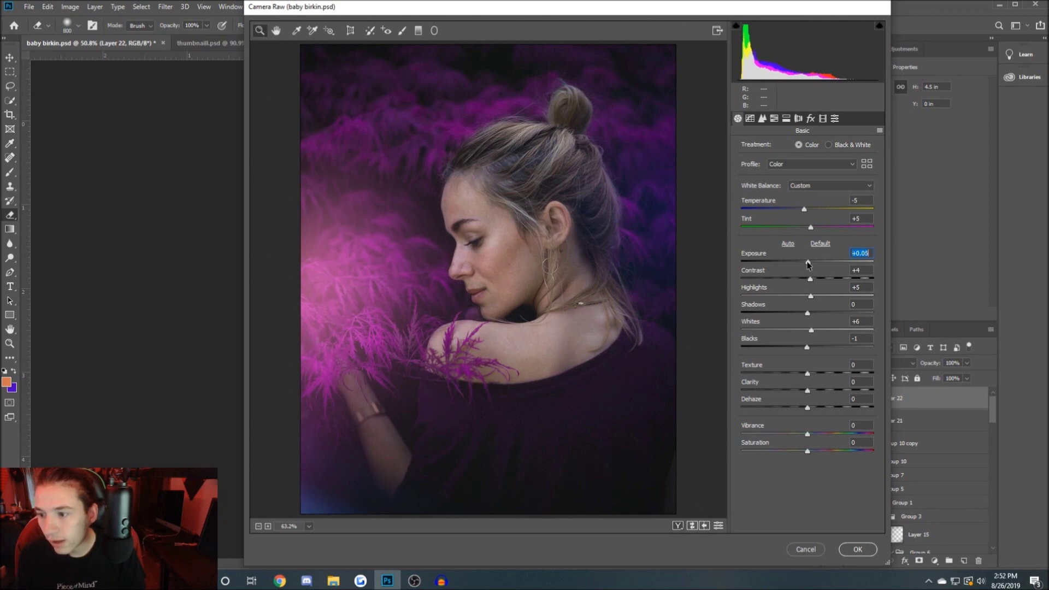
{"action": "key", "text": "Right"}
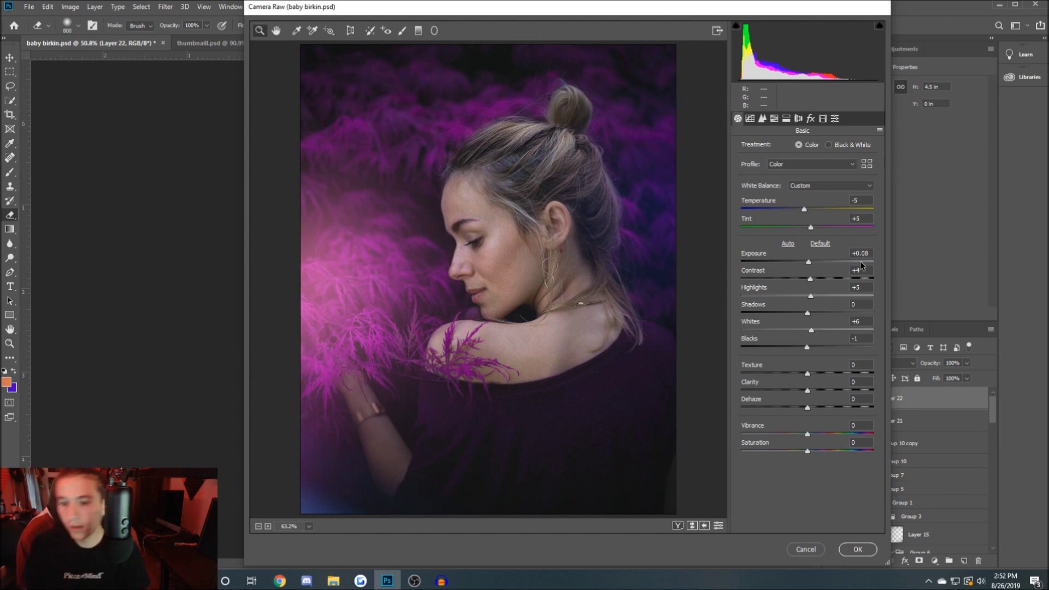
{"action": "left_click", "coordinate": [857, 549]}
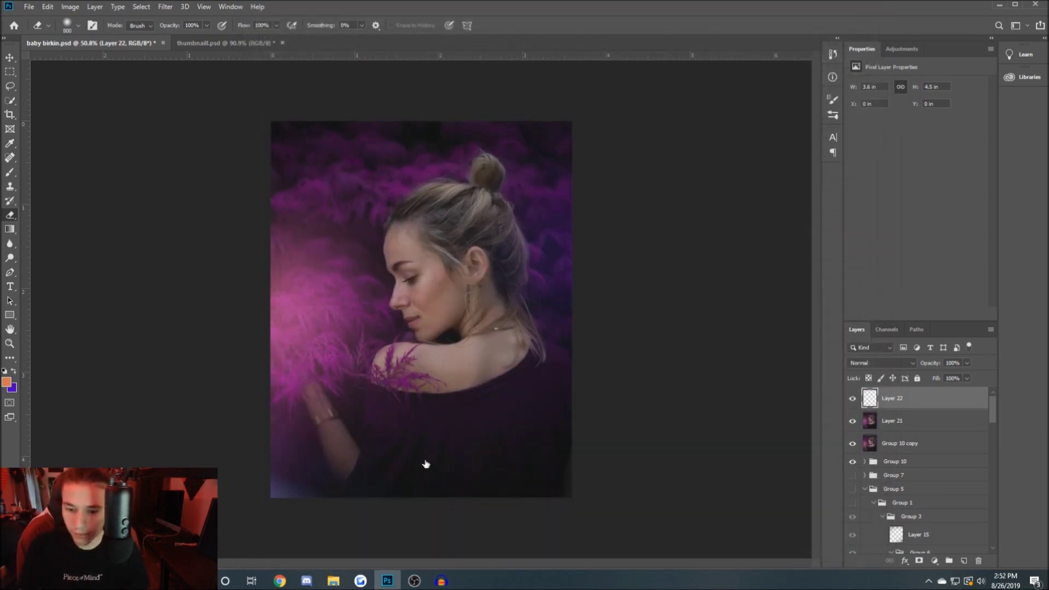
{"action": "scroll", "coordinate": [559, 370], "scroll_direction": "down", "scroll_amount": 3}
{"action": "scroll", "coordinate": [577, 361], "scroll_direction": "up", "scroll_amount": 3}
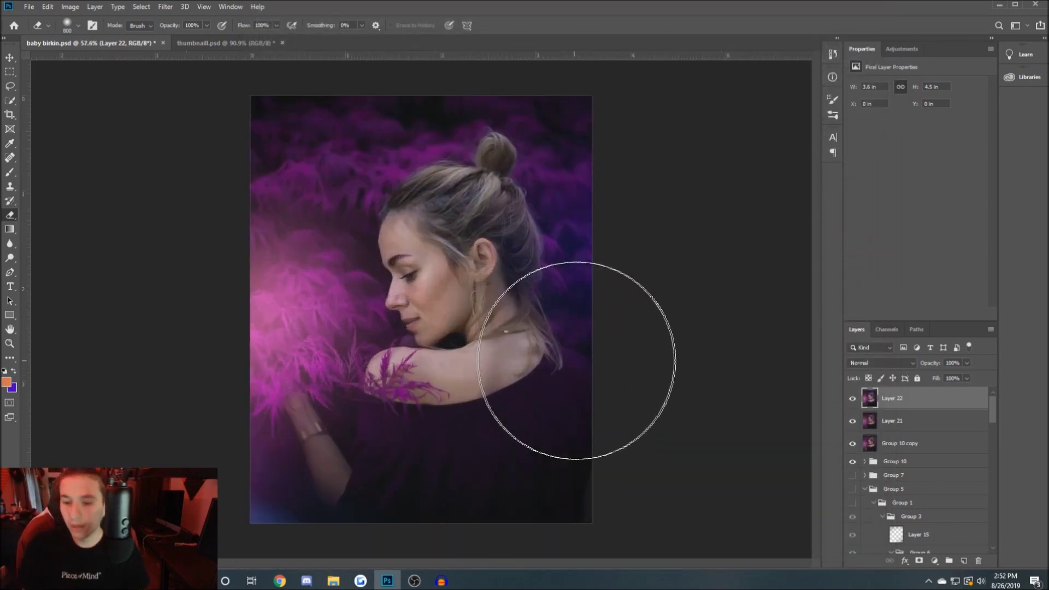
{"action": "scroll", "coordinate": [650, 293], "scroll_direction": "down", "scroll_amount": 2}
{"action": "scroll", "coordinate": [652, 285], "scroll_direction": "up", "scroll_amount": 2}
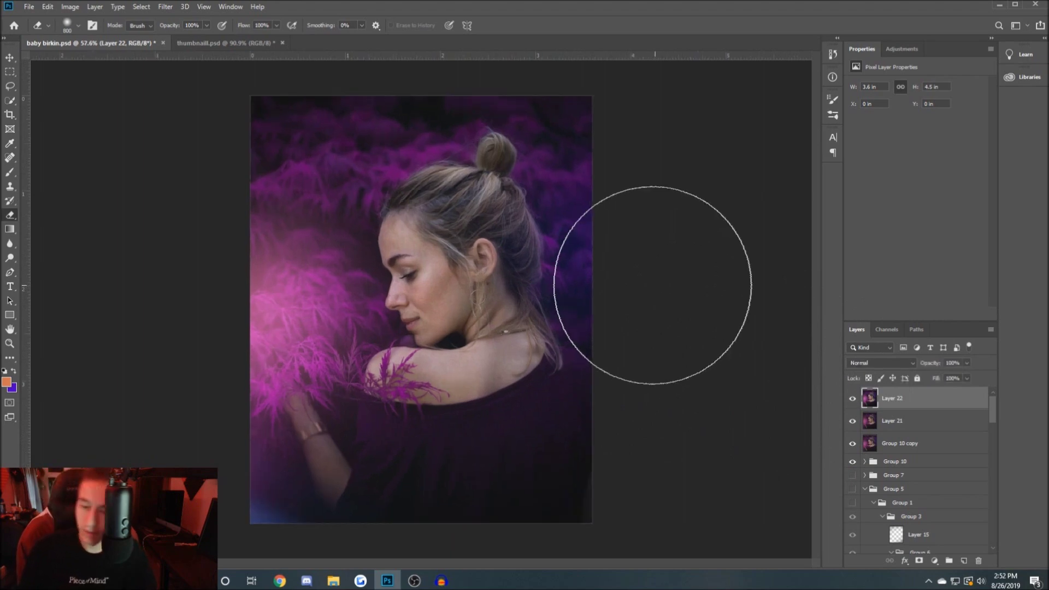